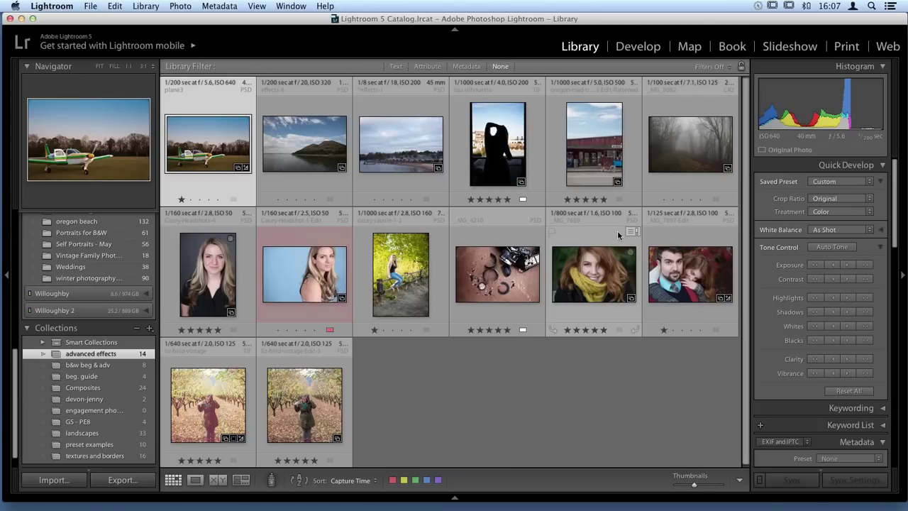
- Open the photo of the red ALSEA storefront and send it to Perfect Effects 8 for editing
{"action": "double_click", "coordinate": [592, 124]}
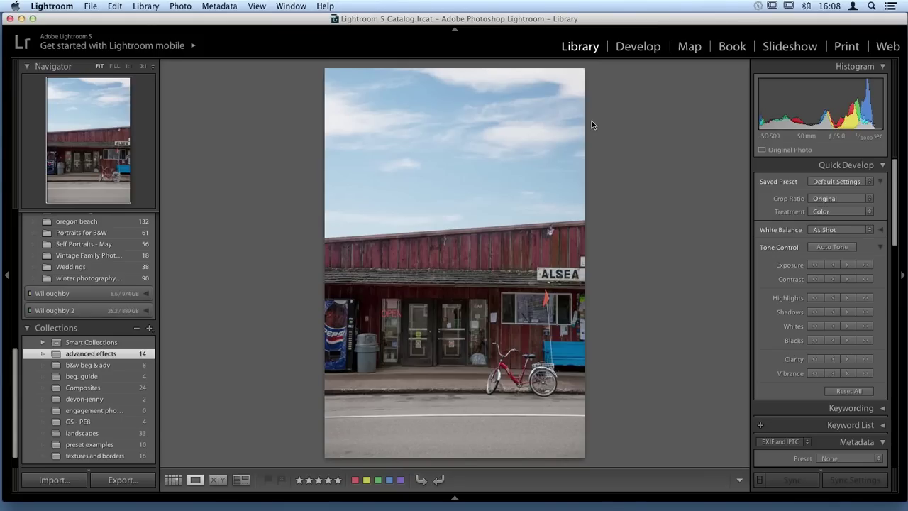
{"action": "right_click", "coordinate": [447, 140]}
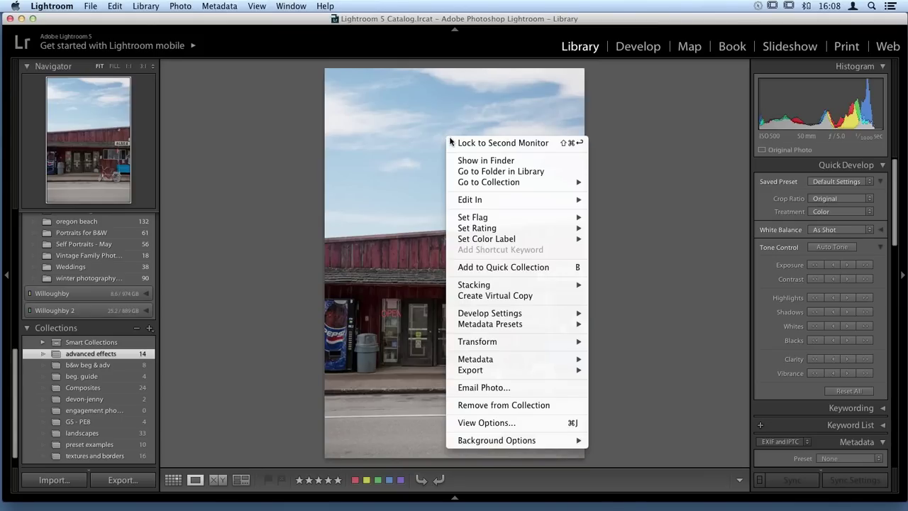
{"action": "mouse_move", "coordinate": [570, 204]}
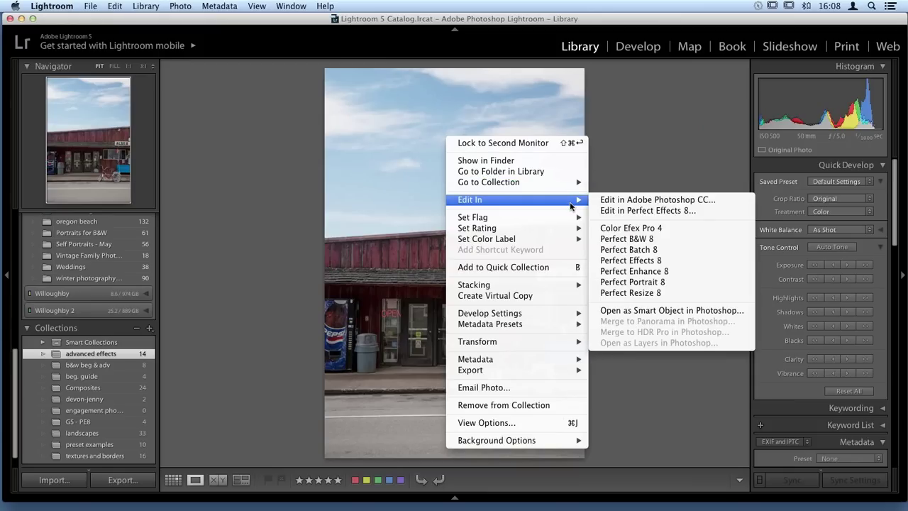
{"action": "left_click", "coordinate": [693, 261]}
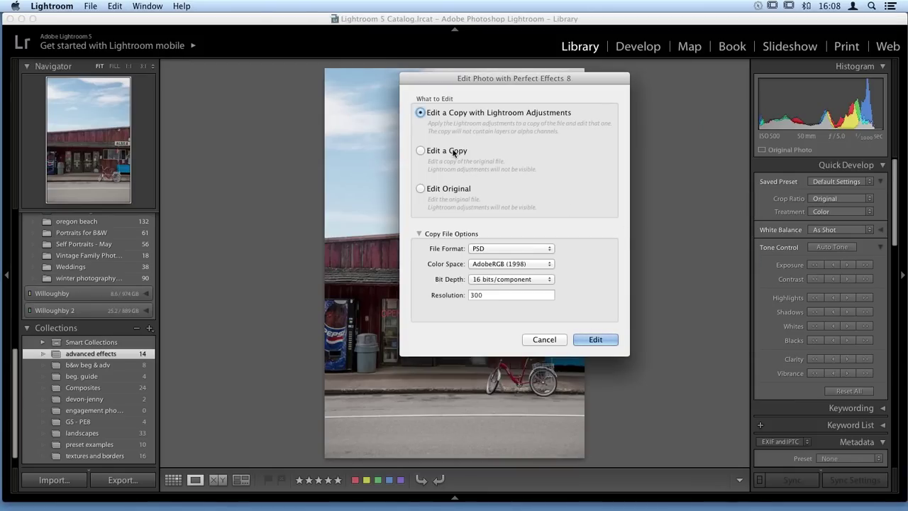
- Set the edit copy's bit depth to 8 bits/component and start editing the copy with Lightroom adjustments
{"action": "left_click", "coordinate": [533, 280]}
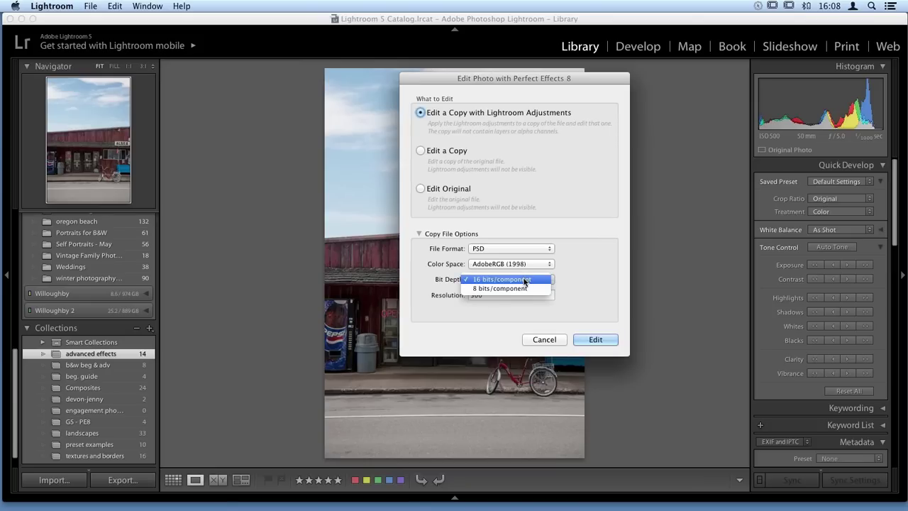
{"action": "left_click", "coordinate": [525, 290]}
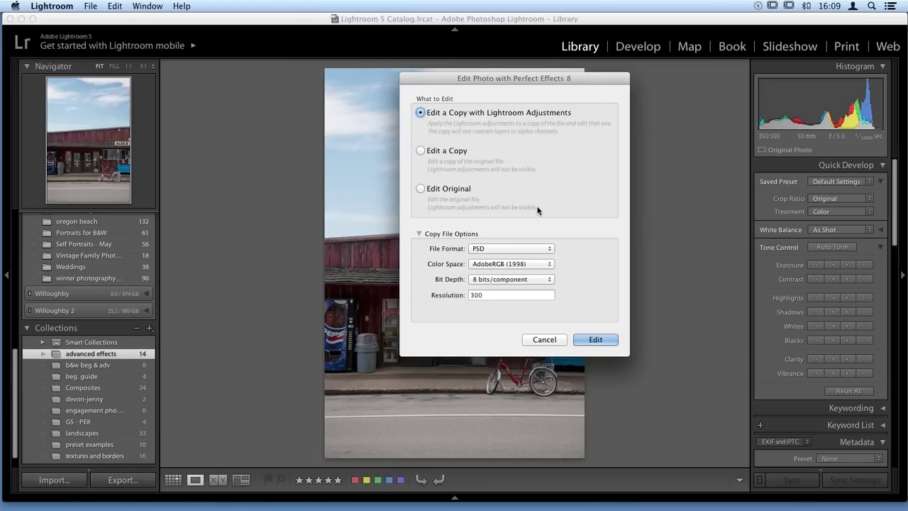
{"action": "left_click", "coordinate": [582, 341]}
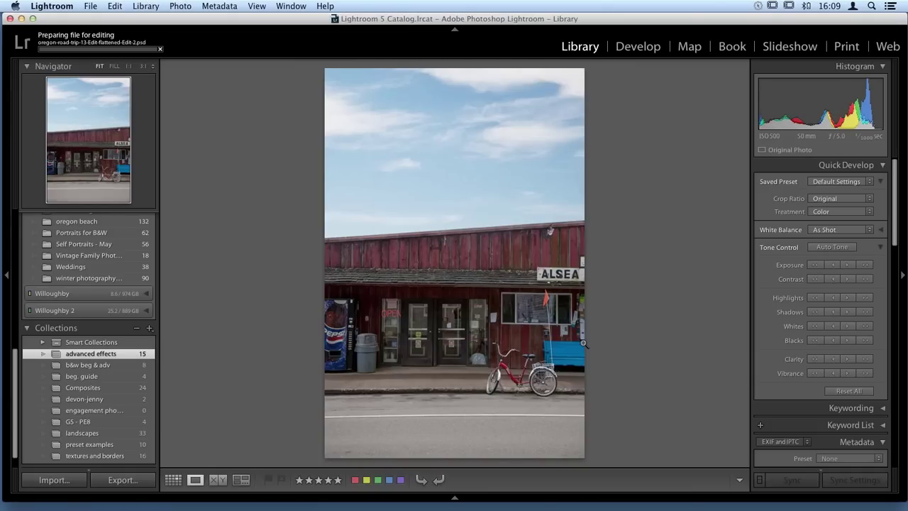
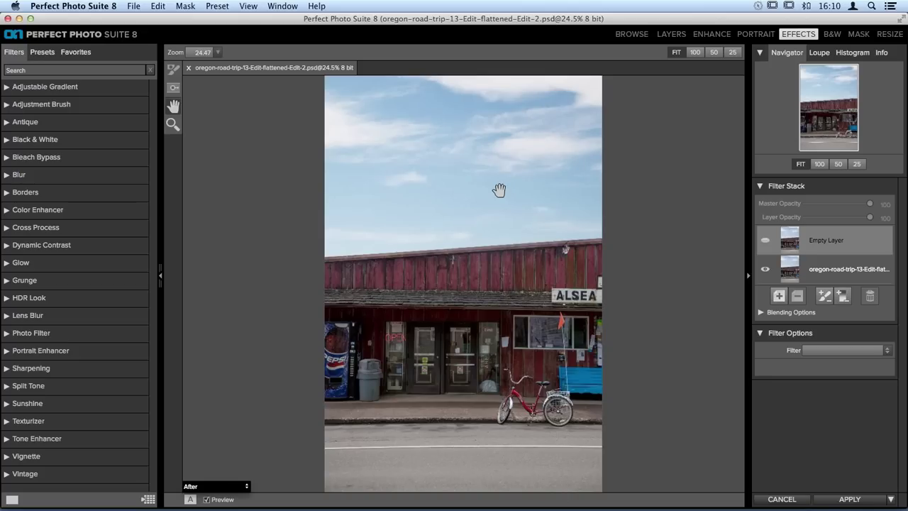
- Apply the Natural preset of the Dynamic Contrast filter to the photo and bring its filter options into view
{"action": "left_click", "coordinate": [39, 246]}
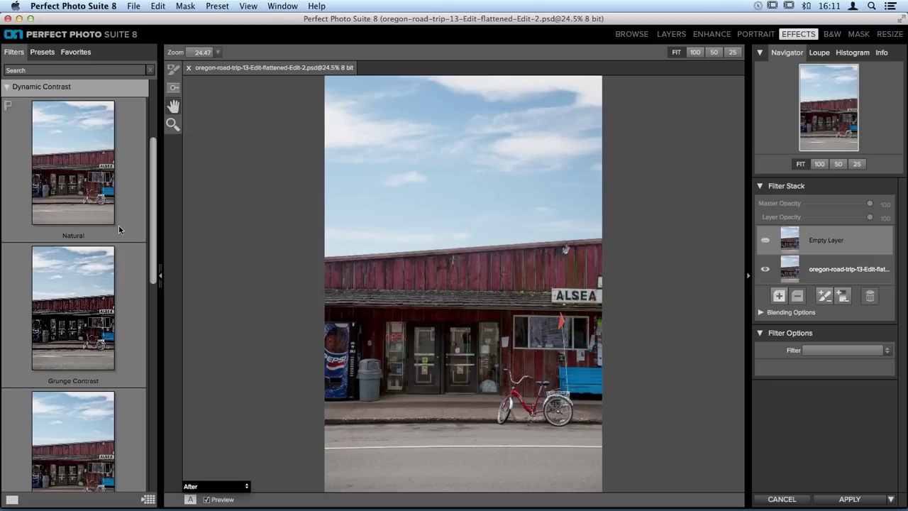
{"action": "left_click", "coordinate": [57, 199]}
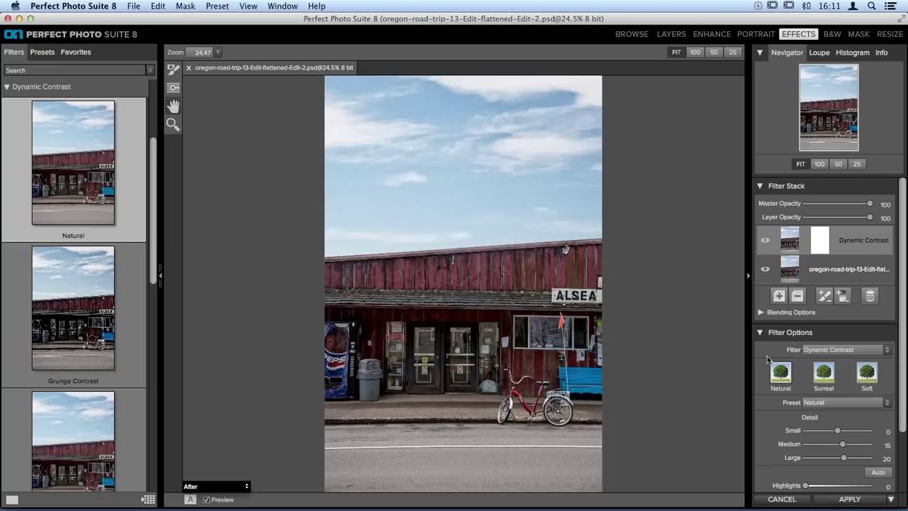
{"action": "scroll", "coordinate": [767, 355], "scroll_direction": "down", "scroll_amount": 5}
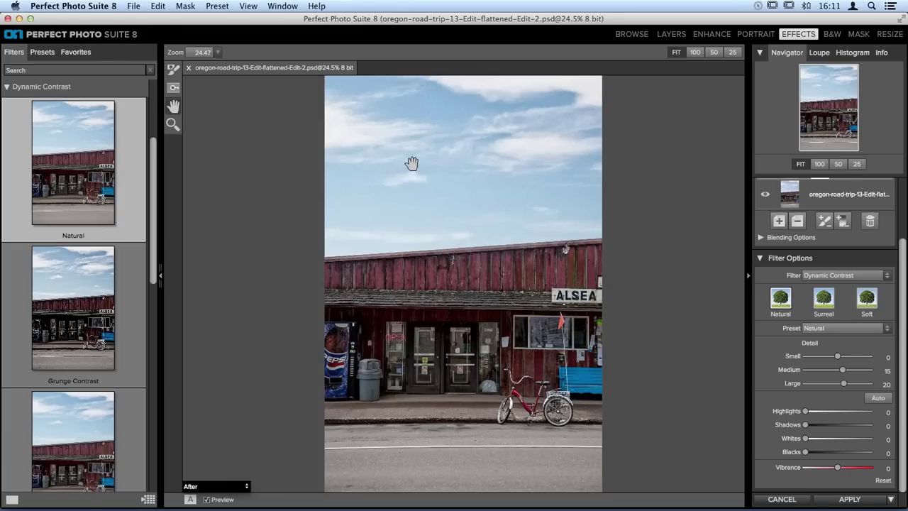
- Activate the masking brush for the Dynamic Contrast layer with its mode set to Paint Out
{"action": "left_click", "coordinate": [173, 88]}
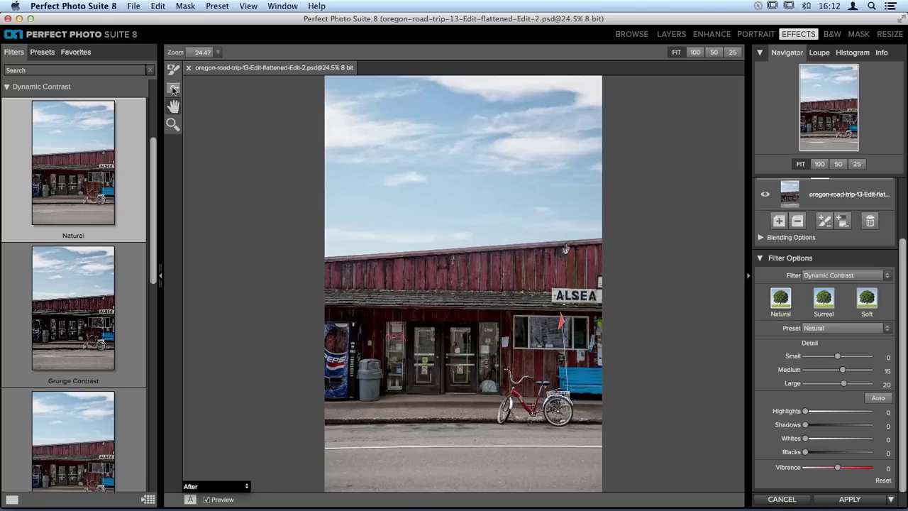
{"action": "left_click", "coordinate": [173, 88]}
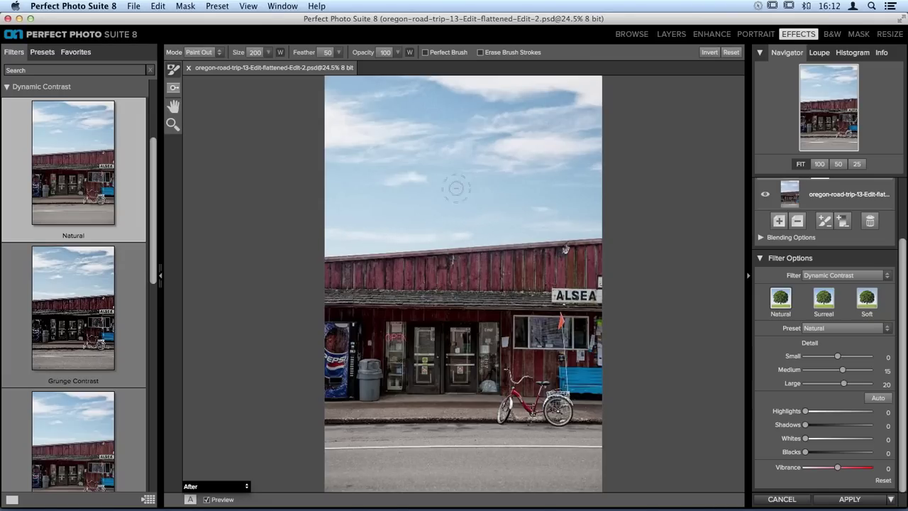
{"action": "left_click", "coordinate": [222, 53]}
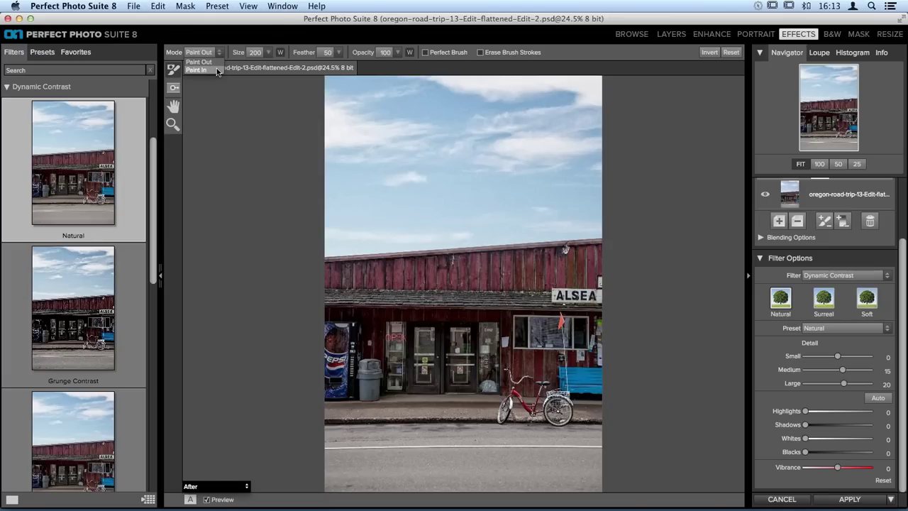
{"action": "left_click", "coordinate": [213, 61]}
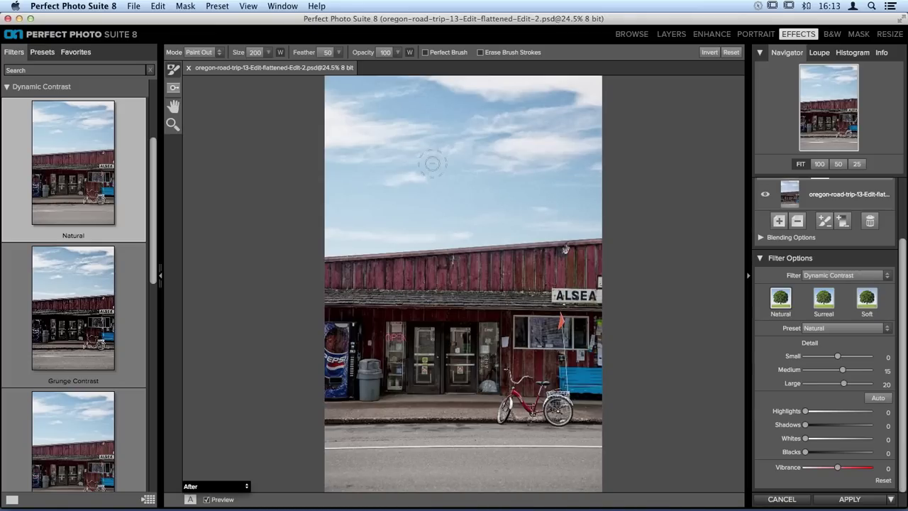
- Try smaller and larger masking brush sizes up to 1200 and settle on a size of 600
{"action": "key", "text": "bracketright"}
{"action": "key", "text": "bracketright"}
{"action": "key", "text": "bracketright"}
{"action": "key", "text": "bracketright"}
{"action": "key", "text": "bracketright"}
{"action": "key", "text": "bracketright"}
{"action": "key", "text": "bracketright"}
{"action": "key", "text": "bracketleft"}
{"action": "key", "text": "bracketleft"}
{"action": "key", "text": "bracketleft"}
{"action": "key", "text": "bracketleft"}
{"action": "key", "text": "bracketleft"}
{"action": "key", "text": "bracketleft"}
{"action": "key", "text": "bracketleft"}
{"action": "key", "text": "bracketleft"}
{"action": "key", "text": "bracketright"}
{"action": "key", "text": "bracketright"}
{"action": "key", "text": "bracketright"}
{"action": "key", "text": "bracketright"}
{"action": "key", "text": "bracketright"}
{"action": "key", "text": "bracketright"}
{"action": "key", "text": "bracketright"}
{"action": "key", "text": "bracketright"}
{"action": "key", "text": "bracketright"}
{"action": "key", "text": "bracketright"}
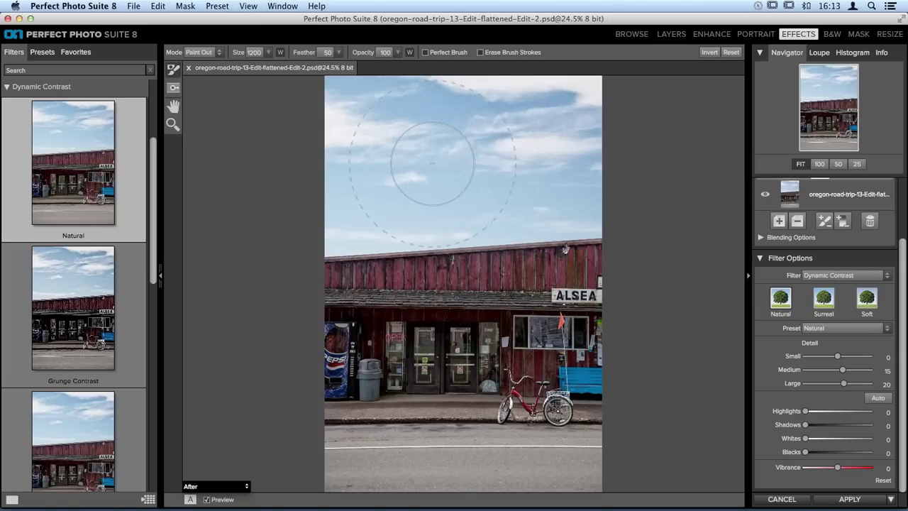
{"action": "key", "text": "bracketleft"}
{"action": "key", "text": "bracketleft"}
{"action": "key", "text": "bracketleft"}
{"action": "key", "text": "bracketleft"}
{"action": "key", "text": "bracketleft"}
{"action": "key", "text": "bracketleft"}
- Try softer and harder edges for the masking brush, down to 0, and settle on a feather of 40
{"action": "key", "text": "shift+bracketleft"}
{"action": "key", "text": "shift+bracketleft"}
{"action": "key", "text": "shift+bracketleft"}
{"action": "key", "text": "shift+bracketleft"}
{"action": "key", "text": "shift+bracketleft"}
{"action": "key", "text": "shift+bracketleft"}
{"action": "key", "text": "shift+bracketright"}
{"action": "key", "text": "shift+bracketright"}
{"action": "key", "text": "shift+bracketright"}
{"action": "key", "text": "shift+bracketright"}
{"action": "key", "text": "shift+bracketright"}
{"action": "key", "text": "shift+bracketright"}
{"action": "key", "text": "shift+bracketright"}
{"action": "key", "text": "shift+bracketright"}
{"action": "key", "text": "shift+bracketright"}
{"action": "key", "text": "shift+bracketright"}
{"action": "key", "text": "shift+bracketright"}
{"action": "key", "text": "shift+bracketright"}
{"action": "key", "text": "shift+bracketright"}
{"action": "key", "text": "shift+bracketright"}
{"action": "key", "text": "shift+bracketright"}
{"action": "key", "text": "shift+bracketright"}
{"action": "key", "text": "shift+bracketleft"}
{"action": "key", "text": "shift+bracketleft"}
{"action": "key", "text": "shift+bracketleft"}
{"action": "key", "text": "shift+bracketleft"}
{"action": "key", "text": "shift+bracketleft"}
{"action": "key", "text": "shift+bracketleft"}
{"action": "key", "text": "shift+bracketleft"}
{"action": "key", "text": "shift+bracketleft"}
{"action": "key", "text": "shift+bracketleft"}
{"action": "key", "text": "shift+bracketleft"}
{"action": "key", "text": "shift+bracketleft"}
{"action": "key", "text": "shift+bracketleft"}
{"action": "key", "text": "shift+bracketleft"}
{"action": "key", "text": "shift+bracketleft"}
{"action": "key", "text": "shift+bracketleft"}
{"action": "key", "text": "shift+bracketleft"}
{"action": "key", "text": "shift+bracketleft"}
{"action": "key", "text": "shift+bracketleft"}
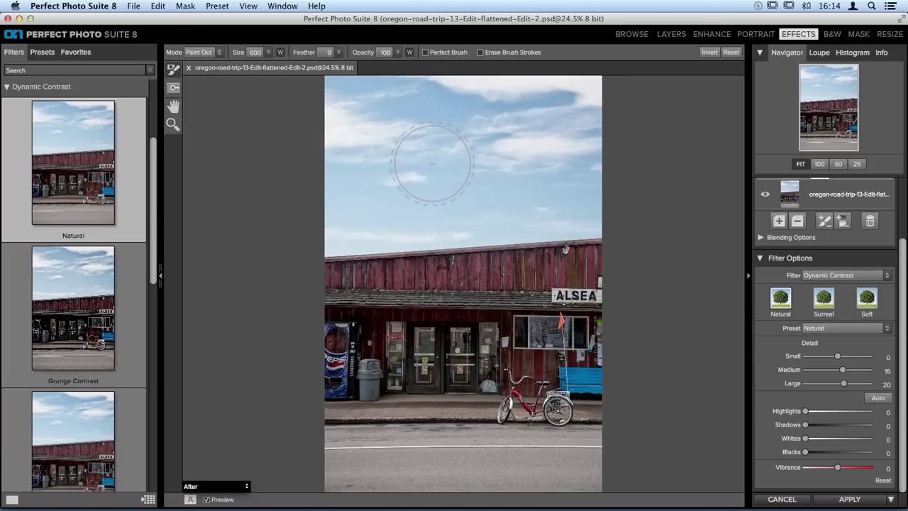
{"action": "key", "text": "shift+bracketleft"}
{"action": "key", "text": "shift+bracketleft"}
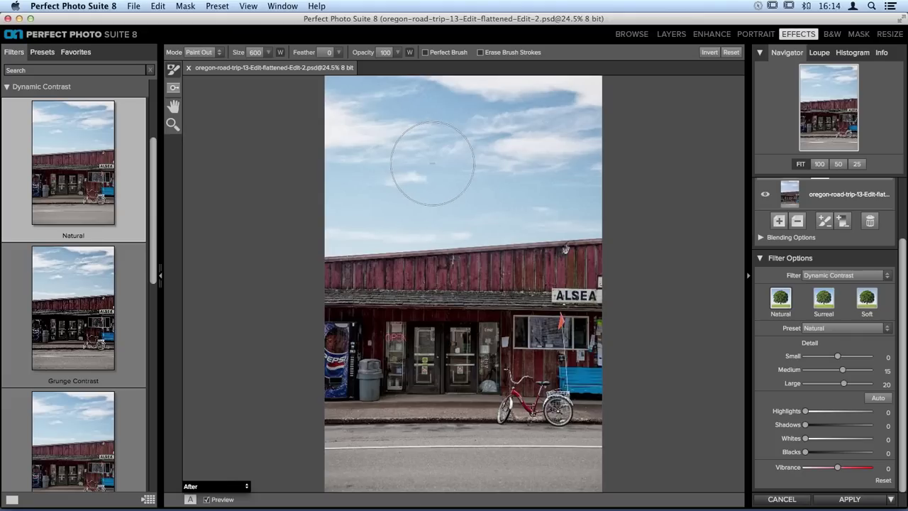
{"action": "key", "text": "shift+bracketright"}
{"action": "key", "text": "shift+bracketright"}
{"action": "key", "text": "shift+bracketright"}
{"action": "key", "text": "shift+bracketright"}
{"action": "key", "text": "shift+bracketright"}
{"action": "key", "text": "shift+bracketright"}
{"action": "key", "text": "shift+bracketright"}
{"action": "key", "text": "shift+bracketright"}
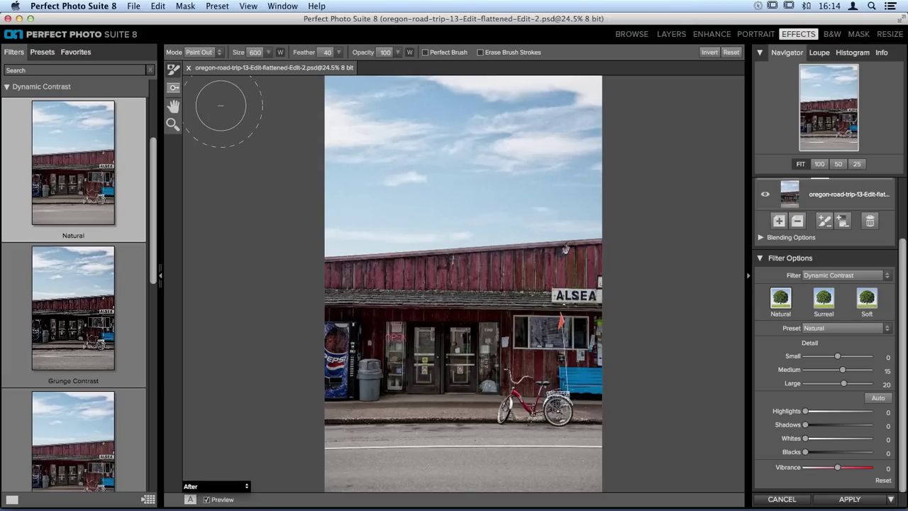
- Toggle the masking brush between Paint In and Paint Out, ending in Paint Out mode
{"action": "left_click", "coordinate": [220, 52]}
{"action": "left_click", "coordinate": [226, 57]}
{"action": "key", "text": "x"}
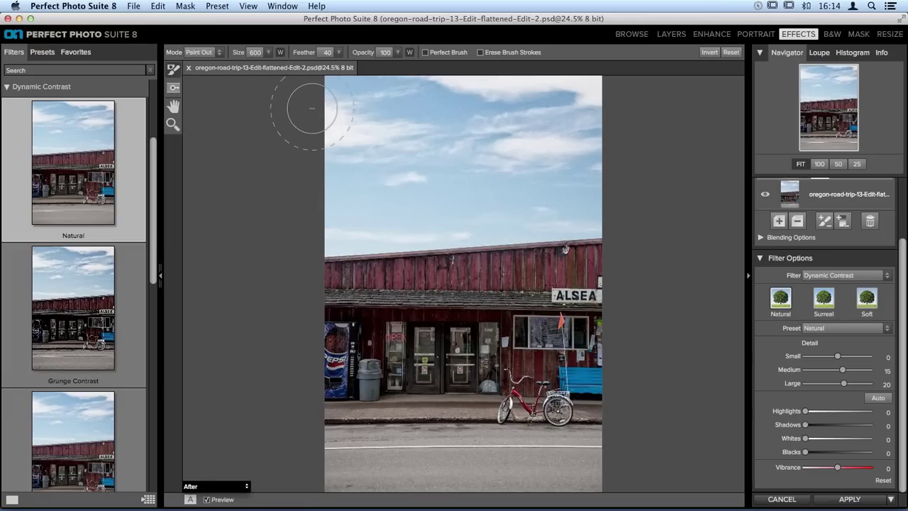
{"action": "key", "text": "x"}
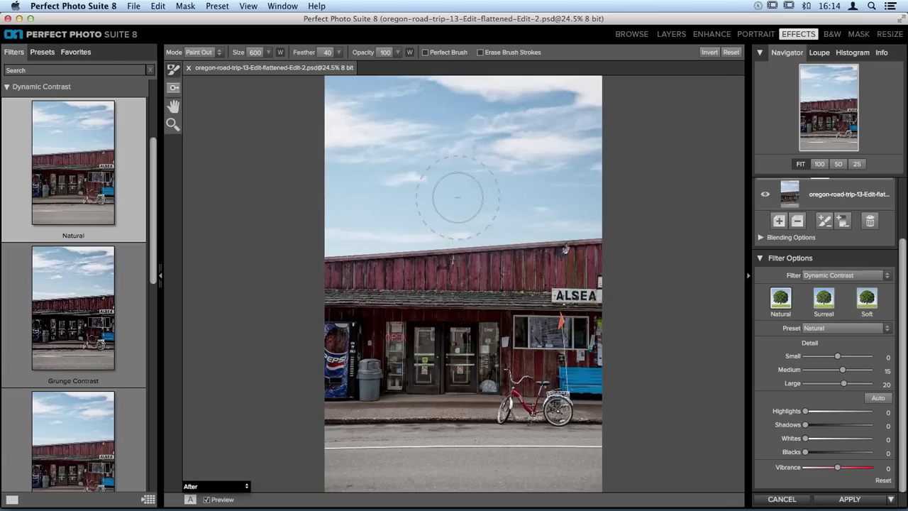
{"action": "key", "text": "x"}
{"action": "key", "text": "x"}
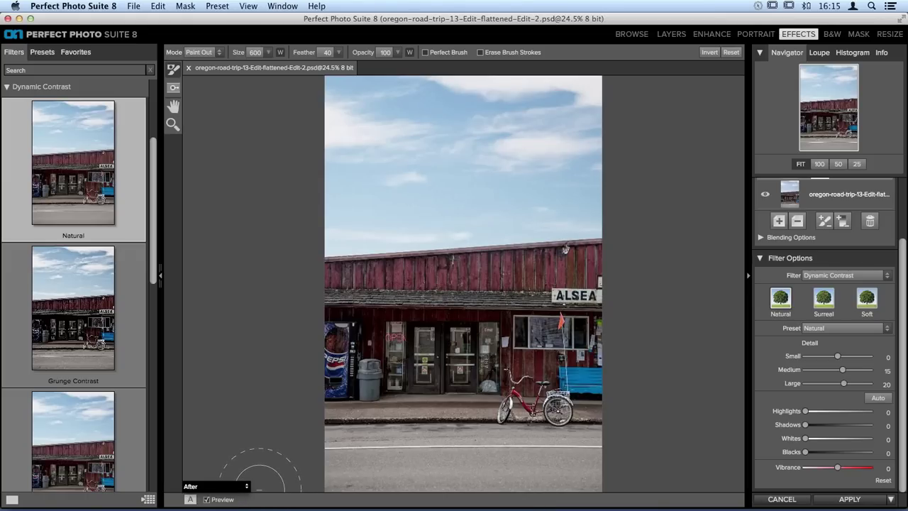
- Show the mask with the Mask-Red view mode and reduce the masking brush size to 250
{"action": "left_click", "coordinate": [241, 487]}
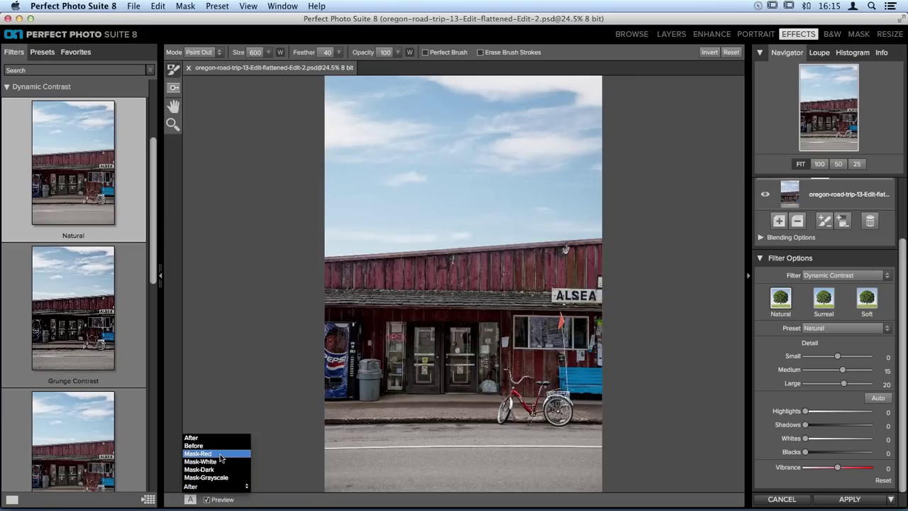
{"action": "left_click", "coordinate": [221, 458]}
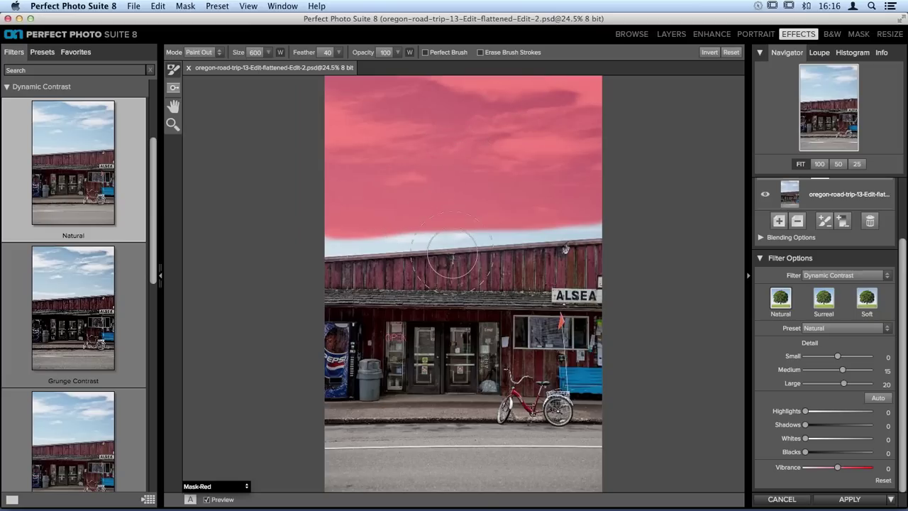
{"action": "key", "text": "bracketleft"}
{"action": "key", "text": "bracketleft"}
{"action": "key", "text": "bracketleft"}
{"action": "key", "text": "bracketleft"}
{"action": "key", "text": "bracketleft"}
{"action": "key", "text": "bracketleft"}
{"action": "key", "text": "bracketleft"}
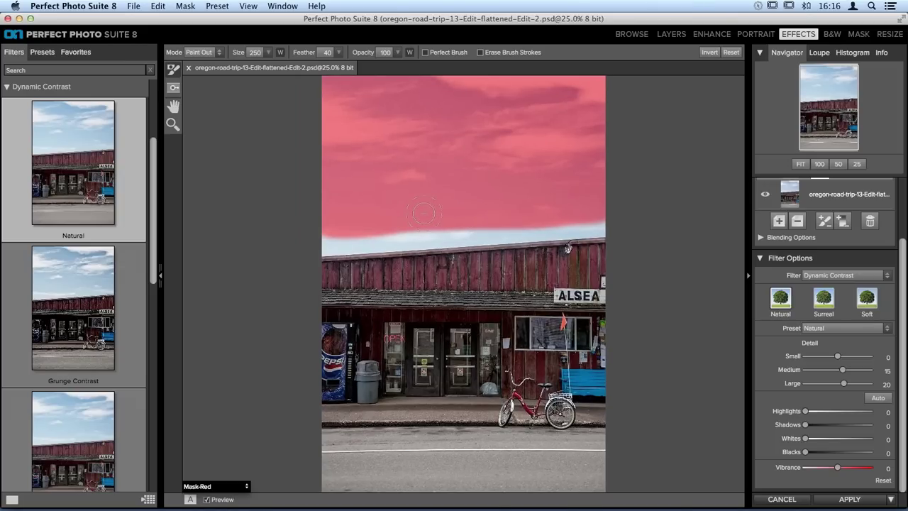
- Paint the effect out of the remaining strip of sky along the roofline using Perfect Brush
{"action": "key", "text": "super+equal"}
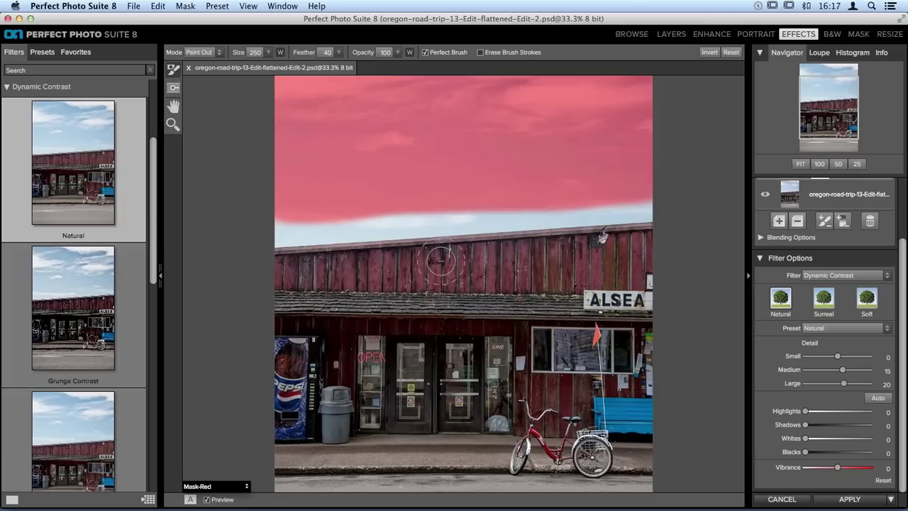
{"action": "mouse_move", "coordinate": [496, 220]}
{"action": "left_mouse_down"}
{"action": "mouse_move", "coordinate": [474, 219]}
{"action": "mouse_move", "coordinate": [655, 210]}
{"action": "mouse_move", "coordinate": [587, 207]}
{"action": "left_mouse_up"}
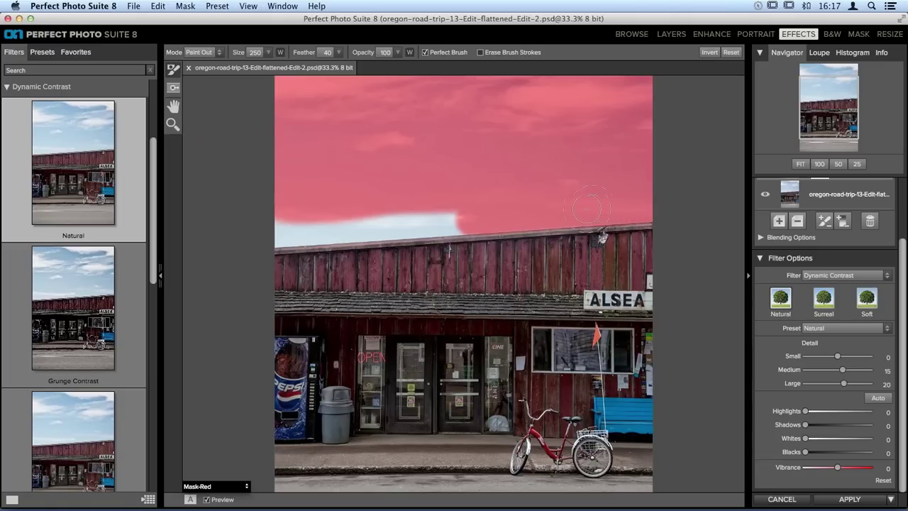
{"action": "mouse_move", "coordinate": [484, 213]}
{"action": "left_mouse_down"}
{"action": "mouse_move", "coordinate": [263, 227]}
{"action": "mouse_move", "coordinate": [300, 229]}
{"action": "left_mouse_up"}
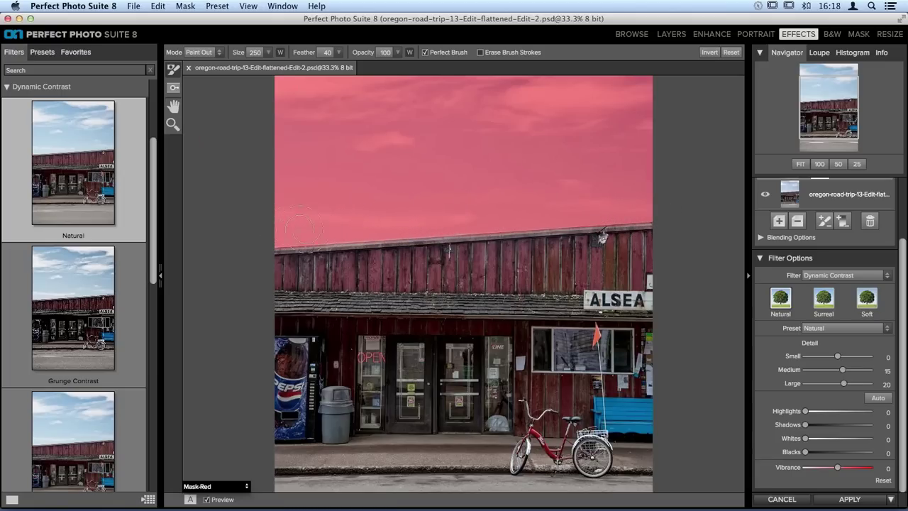
{"action": "left_click_drag", "start_coordinate": [383, 224], "coordinate": [495, 221]}
- Try painting the effect out over the building's wall and doors, and undo all but one of the strokes
{"action": "mouse_move", "coordinate": [494, 238]}
{"action": "left_mouse_down"}
{"action": "mouse_move", "coordinate": [496, 282]}
{"action": "mouse_move", "coordinate": [480, 251]}
{"action": "mouse_move", "coordinate": [481, 271]}
{"action": "left_mouse_up"}
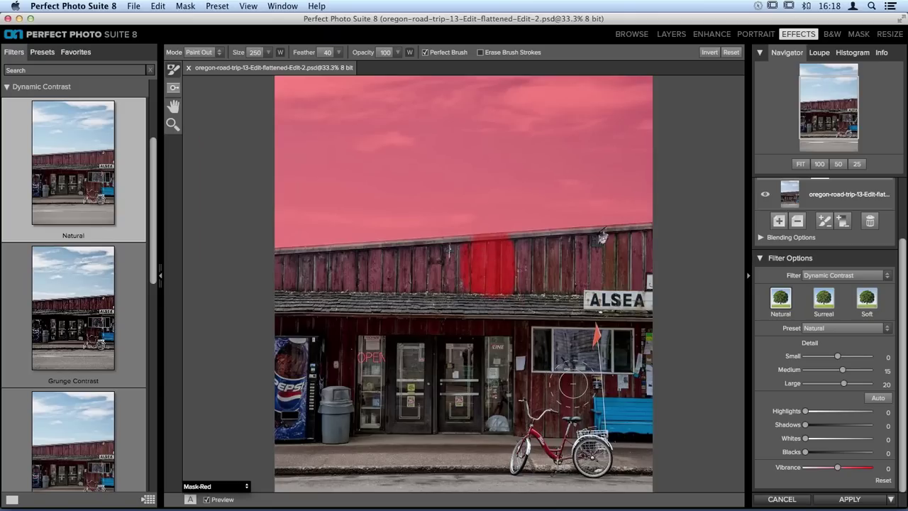
{"action": "key", "text": "super+z"}
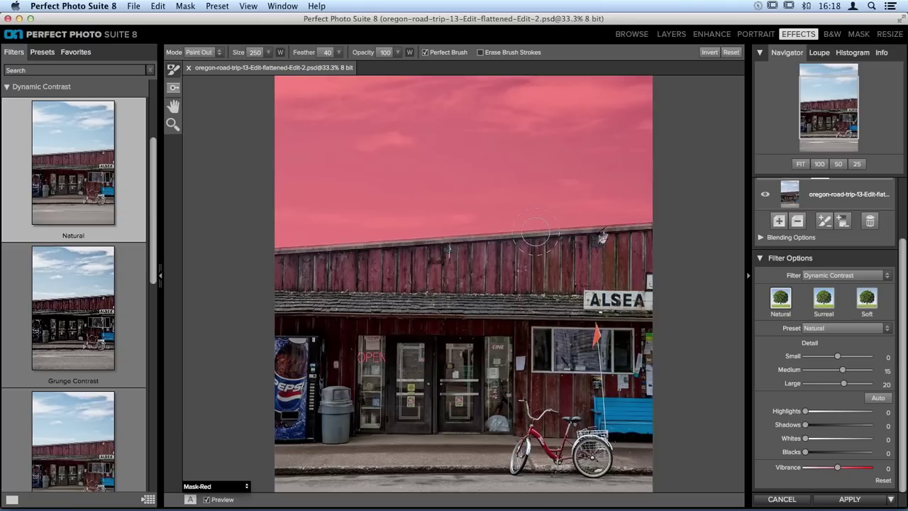
{"action": "left_click_drag", "start_coordinate": [504, 242], "coordinate": [509, 325]}
{"action": "left_click_drag", "start_coordinate": [461, 248], "coordinate": [458, 333]}
{"action": "left_click_drag", "start_coordinate": [410, 263], "coordinate": [403, 336]}
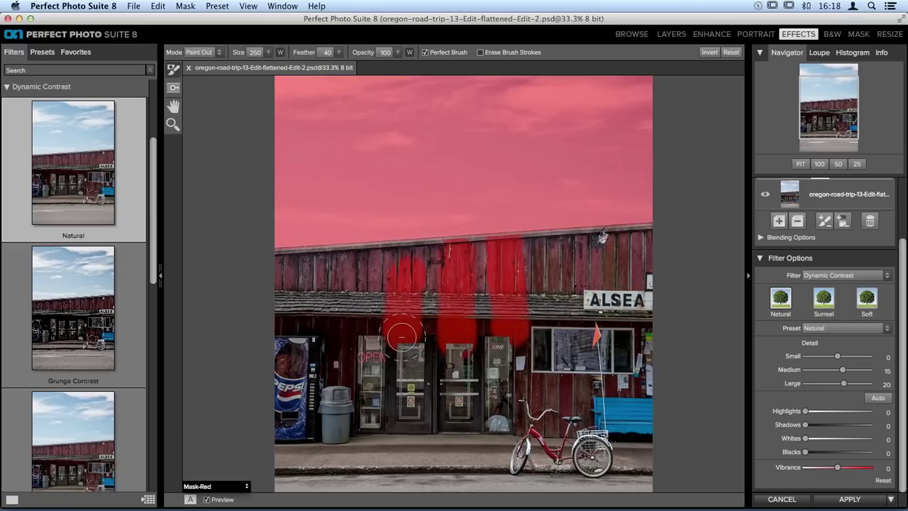
{"action": "left_click_drag", "start_coordinate": [348, 294], "coordinate": [333, 362]}
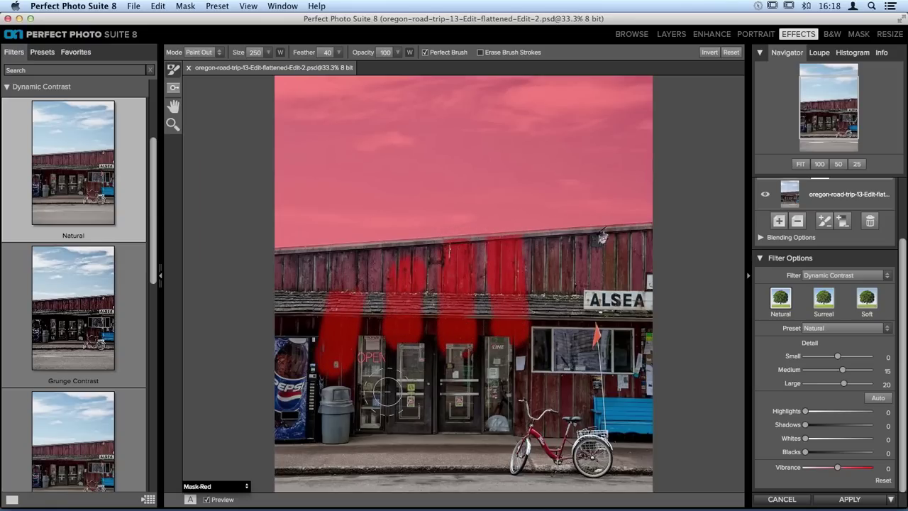
{"action": "key", "text": "super+z"}
{"action": "key", "text": "super+z"}
{"action": "key", "text": "super+z"}
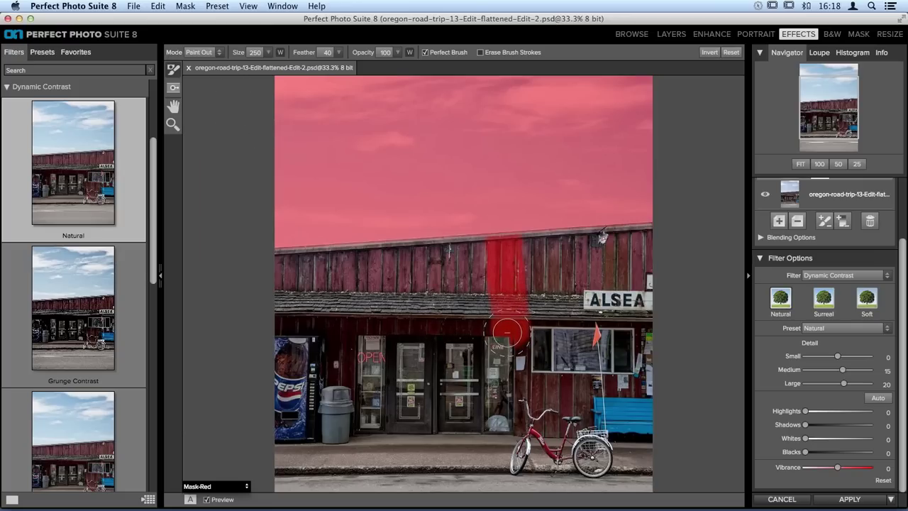
- Switch the brush to Paint In and restore the effect over the remaining masked stroke on the red wall
{"action": "key", "text": "x"}
{"action": "mouse_move", "coordinate": [484, 329]}
{"action": "left_mouse_down"}
{"action": "mouse_move", "coordinate": [524, 331]}
{"action": "mouse_move", "coordinate": [497, 303]}
{"action": "mouse_move", "coordinate": [530, 306]}
{"action": "mouse_move", "coordinate": [508, 310]}
{"action": "mouse_move", "coordinate": [530, 290]}
{"action": "mouse_move", "coordinate": [492, 280]}
{"action": "mouse_move", "coordinate": [532, 262]}
{"action": "mouse_move", "coordinate": [481, 253]}
{"action": "mouse_move", "coordinate": [505, 248]}
{"action": "left_mouse_up"}
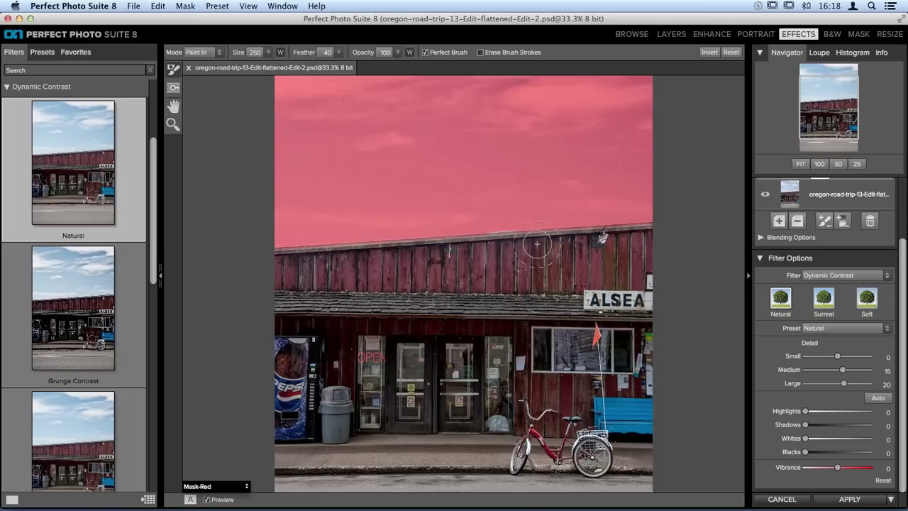
- Reduce the masking brush size to 100 and hide the red mask overlay
{"action": "key", "text": "bracketleft"}
{"action": "key", "text": "bracketleft"}
{"action": "key", "text": "super+m"}
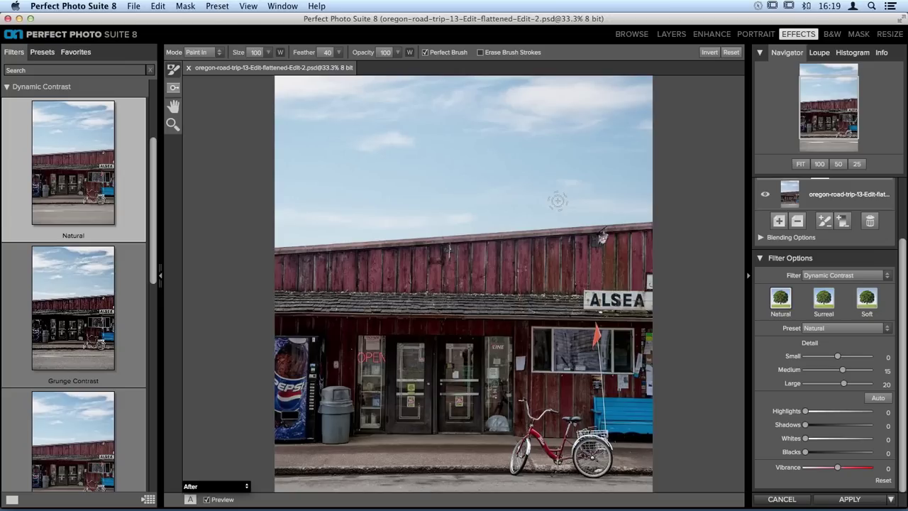
- Toggle the red mask overlay on and off to examine how the mask covers the sky
{"action": "key", "text": "super+m"}
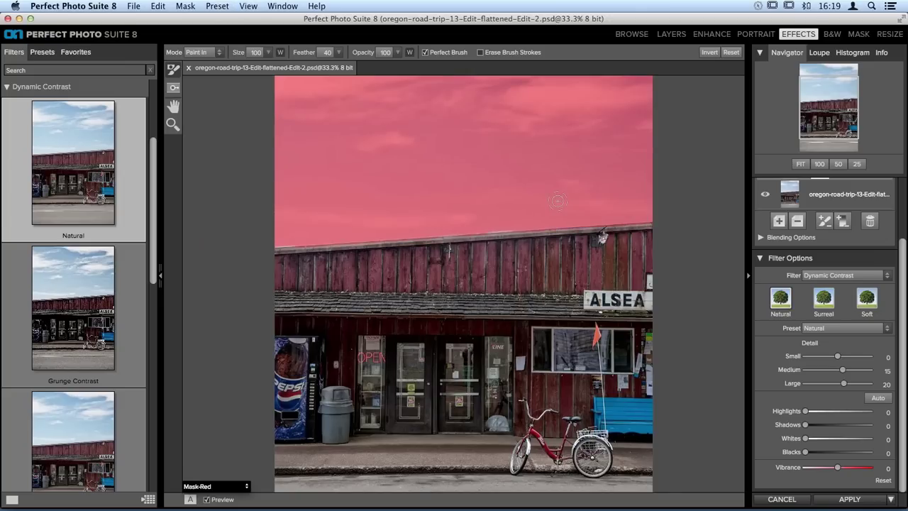
{"action": "key", "text": "super+m"}
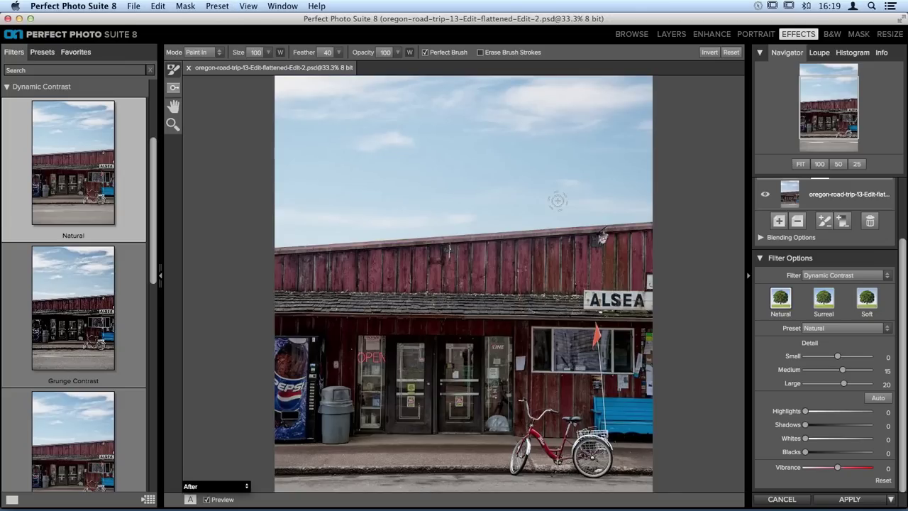
{"action": "key", "text": "super+m"}
{"action": "key", "text": "super+m"}
- Try the Dynamic Contrast detail with Medium at -2 and Large at 0, then at 100
{"action": "mouse_move", "coordinate": [501, 391]}
{"action": "left_mouse_down"}
{"action": "mouse_move", "coordinate": [505, 296]}
{"action": "mouse_move", "coordinate": [505, 307]}
{"action": "left_mouse_up"}
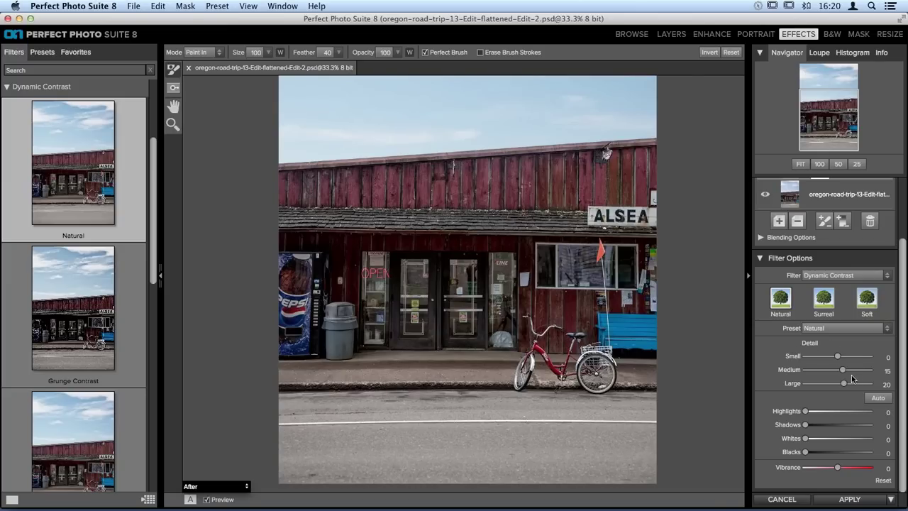
{"action": "left_click_drag", "start_coordinate": [843, 370], "coordinate": [838, 385]}
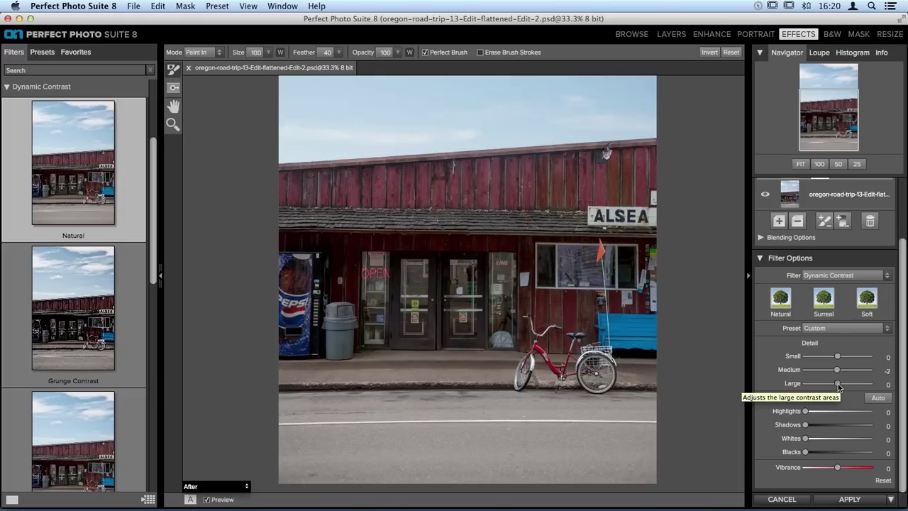
{"action": "left_click_drag", "start_coordinate": [838, 384], "coordinate": [877, 384]}
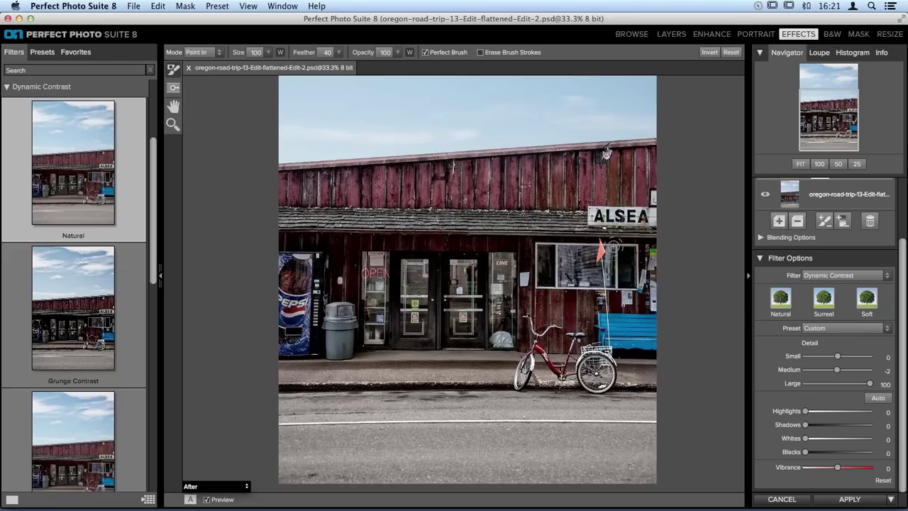
{"action": "key", "text": "super+0"}
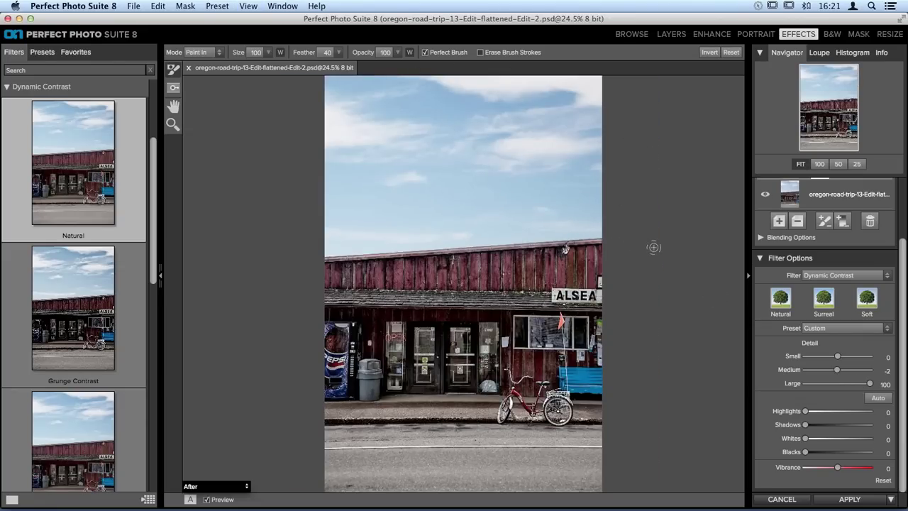
{"action": "mouse_move", "coordinate": [870, 384]}
{"action": "left_mouse_down"}
{"action": "mouse_move", "coordinate": [814, 385]}
{"action": "mouse_move", "coordinate": [887, 384]}
{"action": "left_mouse_up"}
- Set the Dynamic Contrast detail amounts to 18 for Small, 16 for Medium and 46 for Large
{"action": "key", "text": "super+equal"}
{"action": "mouse_move", "coordinate": [468, 363]}
{"action": "left_mouse_down"}
{"action": "mouse_move", "coordinate": [464, 275]}
{"action": "mouse_move", "coordinate": [473, 263]}
{"action": "left_mouse_up"}
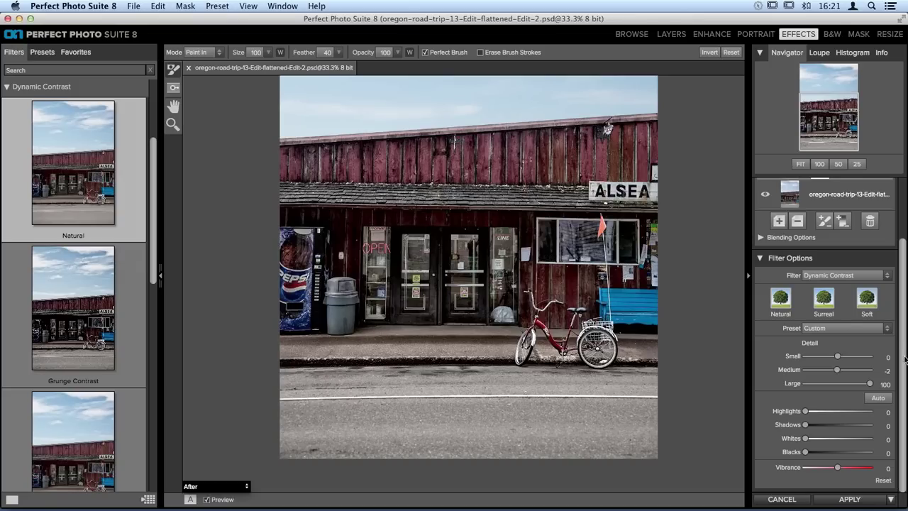
{"action": "mouse_move", "coordinate": [869, 383]}
{"action": "left_mouse_down"}
{"action": "mouse_move", "coordinate": [842, 386]}
{"action": "mouse_move", "coordinate": [853, 387]}
{"action": "left_mouse_up"}
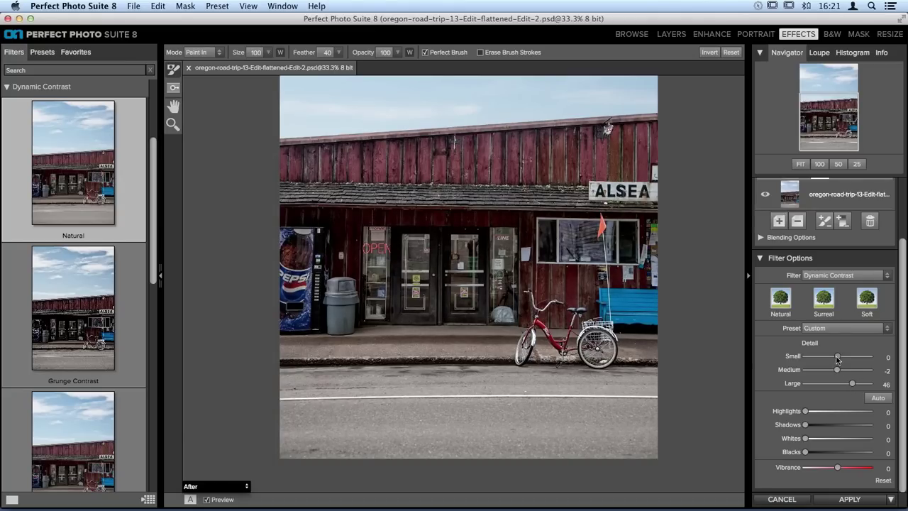
{"action": "left_click_drag", "start_coordinate": [837, 369], "coordinate": [843, 378]}
{"action": "mouse_move", "coordinate": [839, 358]}
{"action": "left_mouse_down"}
{"action": "mouse_move", "coordinate": [859, 358]}
{"action": "mouse_move", "coordinate": [843, 358]}
{"action": "left_mouse_up"}
- Try Small detail at 65, settle it at 30, and set Large detail to 39
{"action": "key", "text": "super+equal"}
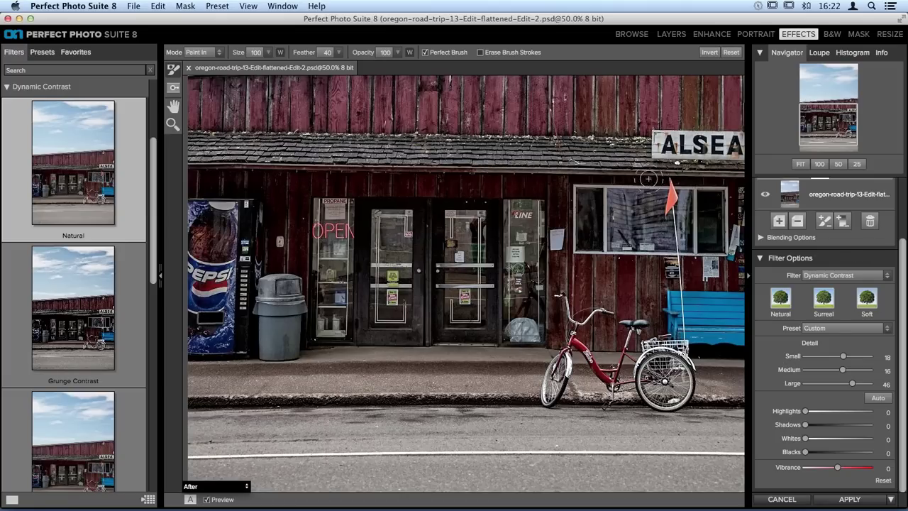
{"action": "left_click_drag", "start_coordinate": [651, 257], "coordinate": [589, 271]}
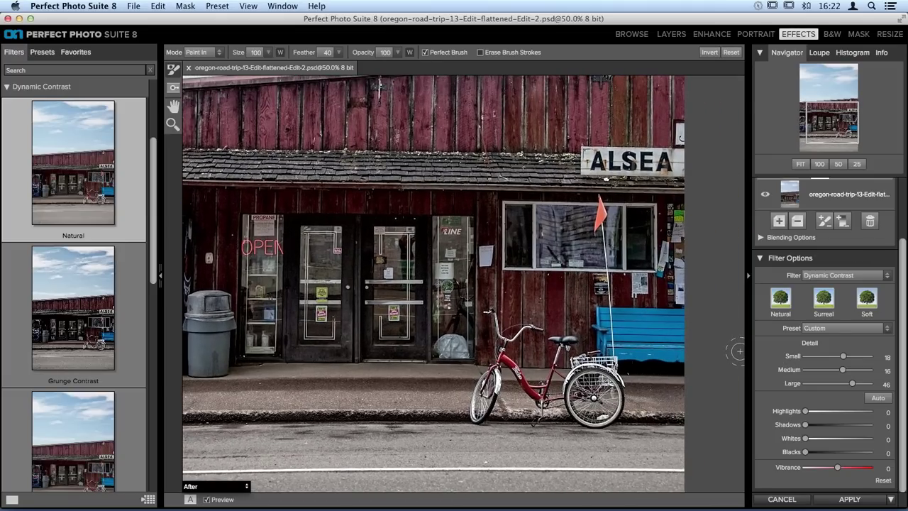
{"action": "left_click_drag", "start_coordinate": [843, 357], "coordinate": [859, 361]}
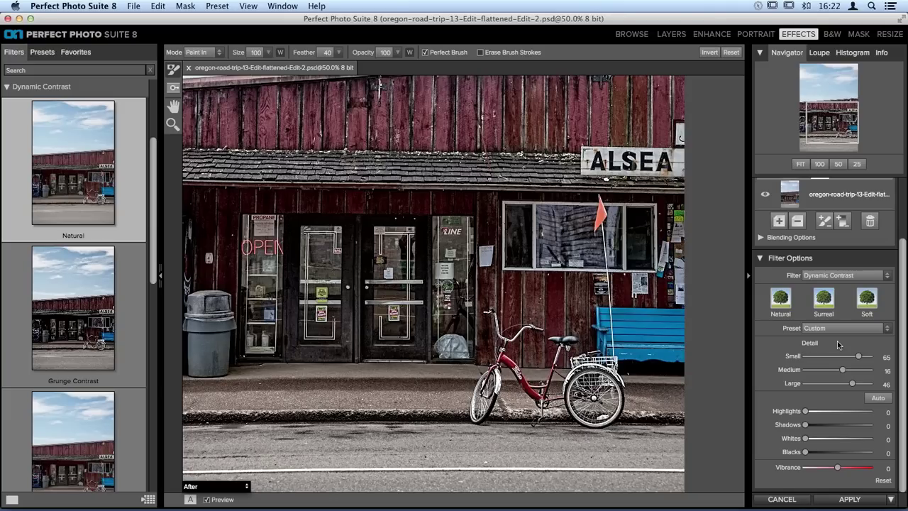
{"action": "left_click_drag", "start_coordinate": [858, 356], "coordinate": [847, 359]}
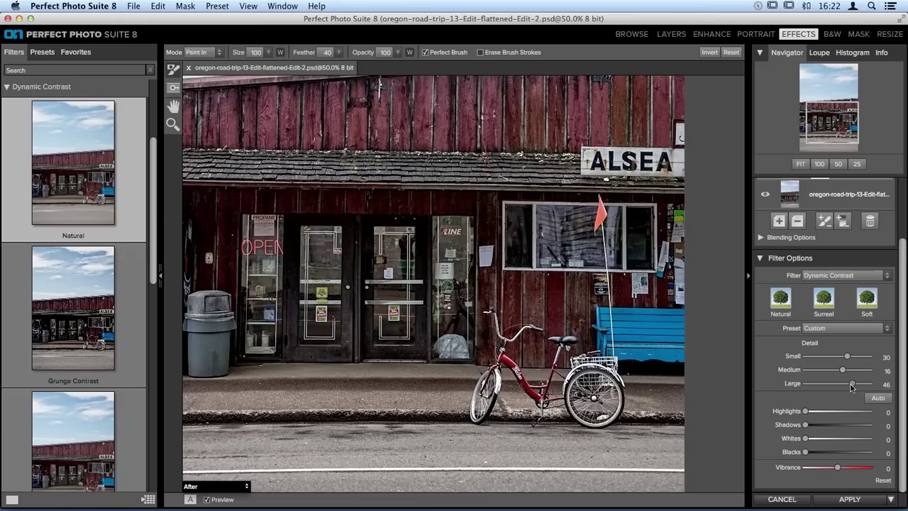
{"action": "left_click_drag", "start_coordinate": [852, 384], "coordinate": [850, 383]}
- Set the Dynamic Contrast Whites to 18 and Blacks to 7, and raise the Vibrance slightly
{"action": "key", "text": "super+0"}
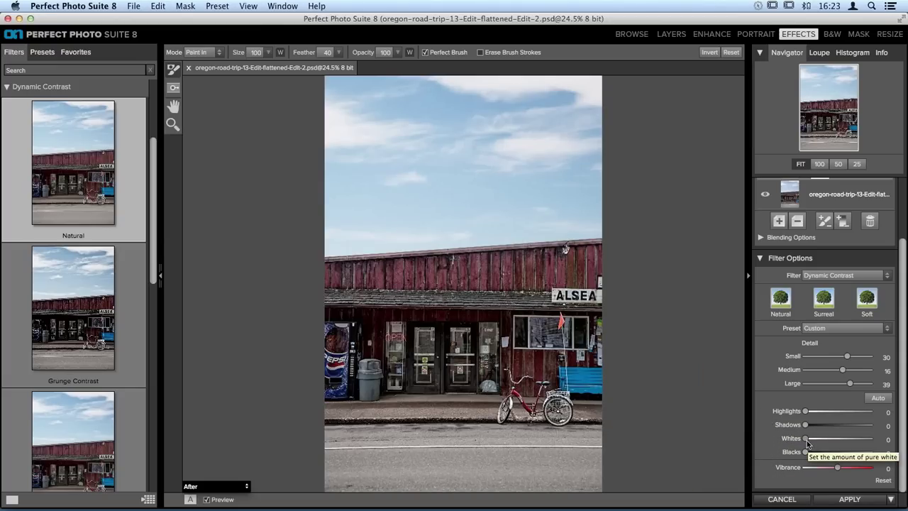
{"action": "mouse_move", "coordinate": [806, 439]}
{"action": "left_mouse_down"}
{"action": "mouse_move", "coordinate": [807, 456]}
{"action": "mouse_move", "coordinate": [825, 457]}
{"action": "mouse_move", "coordinate": [807, 456]}
{"action": "left_mouse_up"}
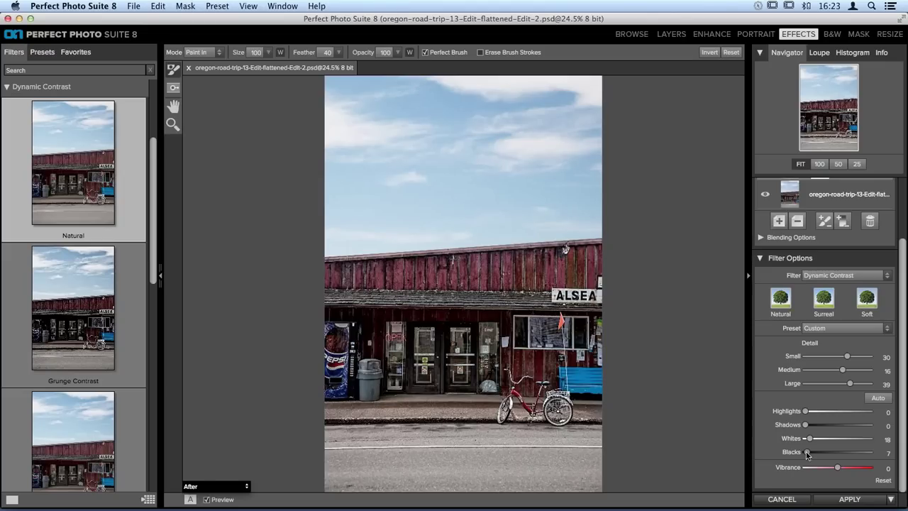
{"action": "left_click_drag", "start_coordinate": [838, 468], "coordinate": [846, 469]}
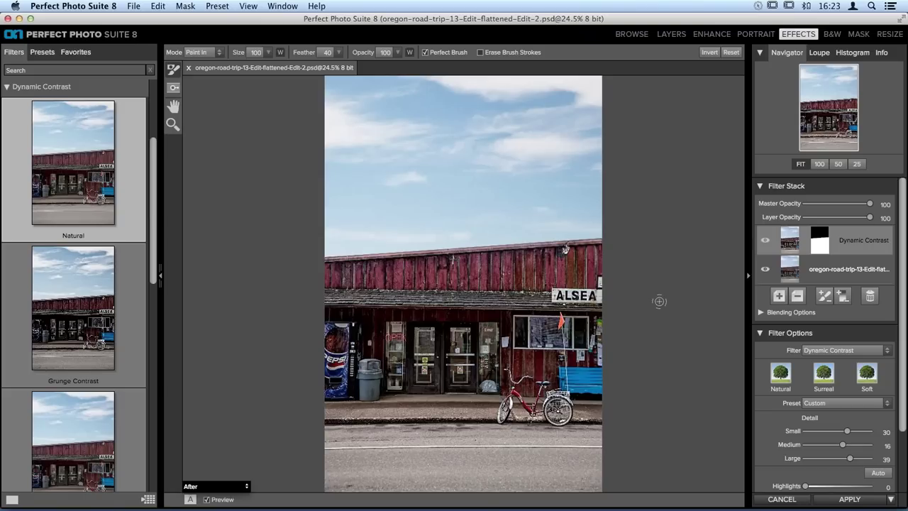
- Invert the Dynamic Contrast layer's mask and invert it back
{"action": "left_click", "coordinate": [185, 7]}
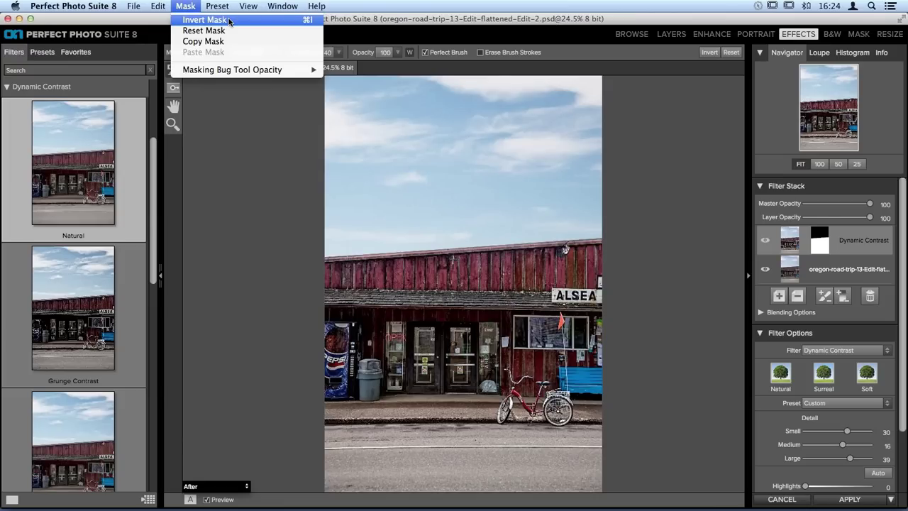
{"action": "left_click", "coordinate": [206, 20]}
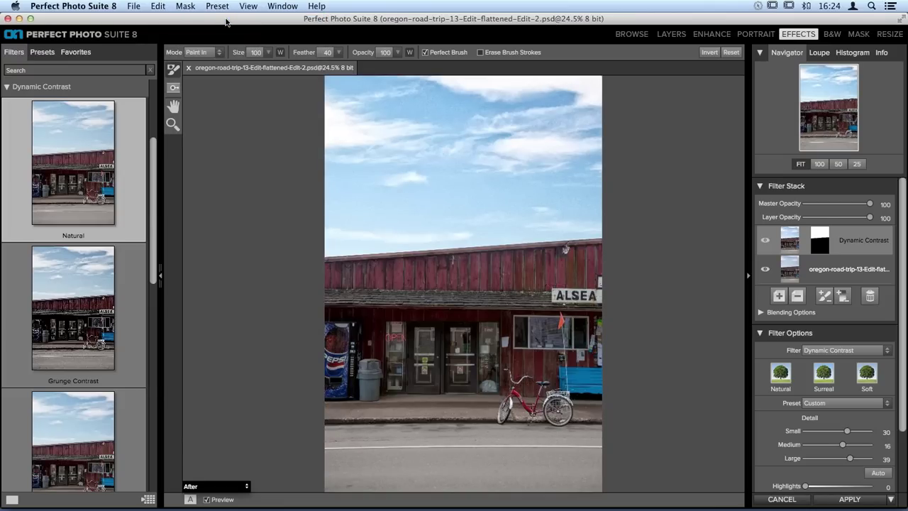
{"action": "left_click", "coordinate": [186, 6]}
{"action": "left_click", "coordinate": [204, 21]}
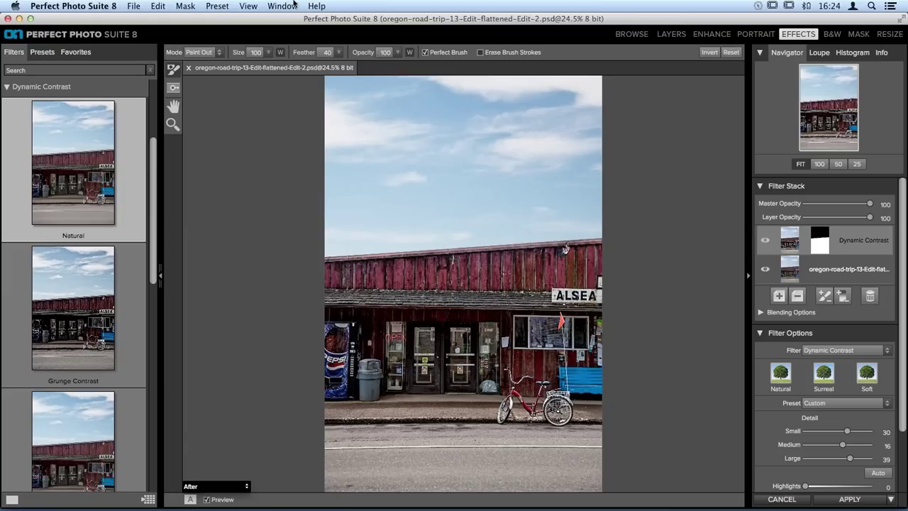
- Copy the Dynamic Contrast layer's mask and add an empty filter layer above it
{"action": "left_click", "coordinate": [186, 6]}
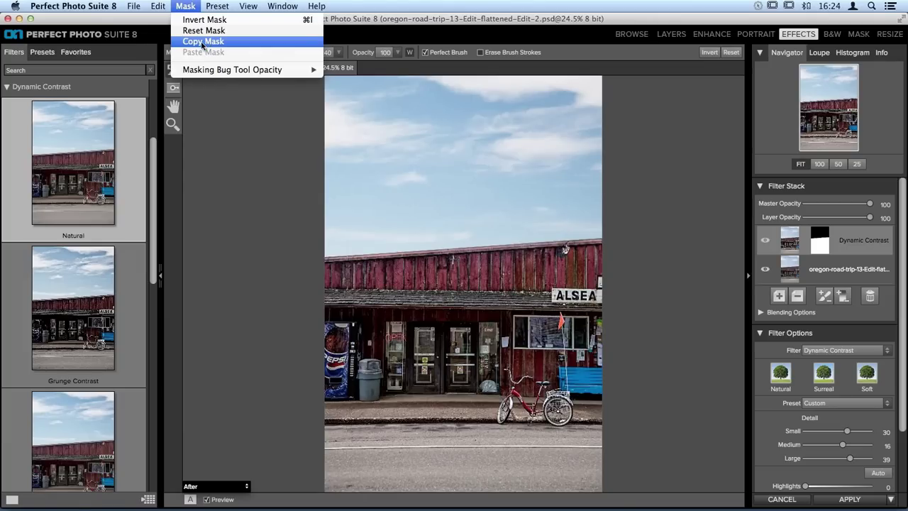
{"action": "left_click", "coordinate": [196, 45]}
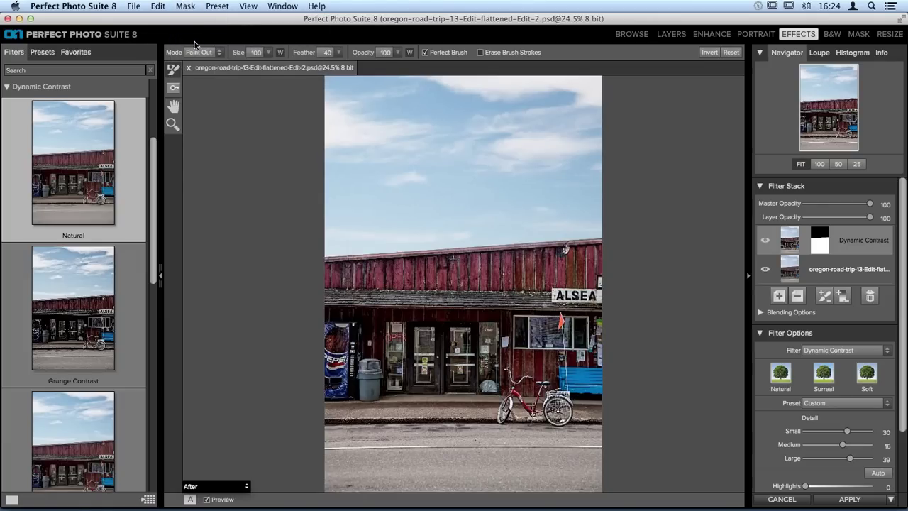
{"action": "left_click", "coordinate": [783, 299]}
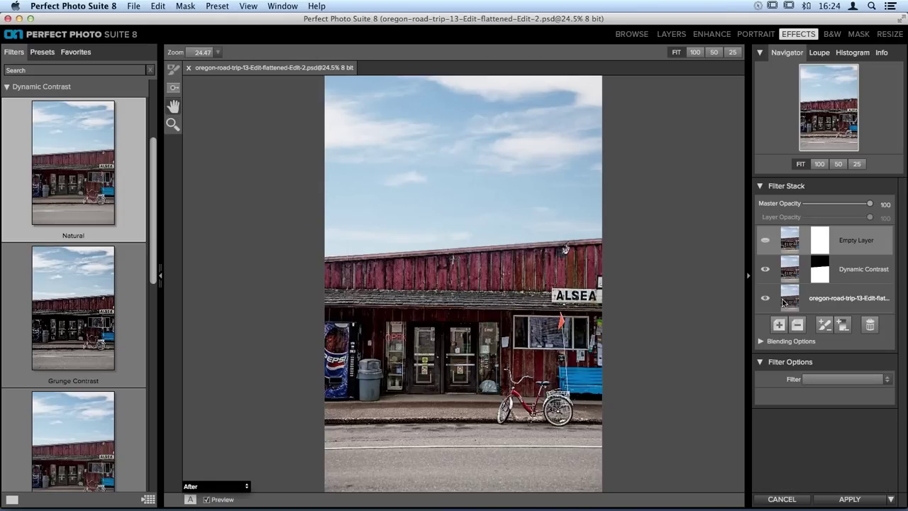
- Apply the Color Enhancer filter's Darken Sky preset to the empty layer
{"action": "left_click", "coordinate": [21, 91]}
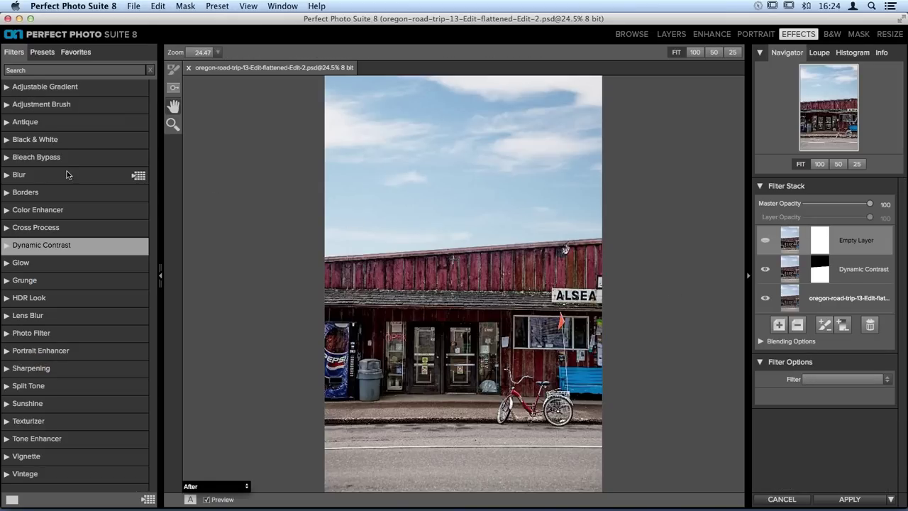
{"action": "left_click", "coordinate": [27, 213]}
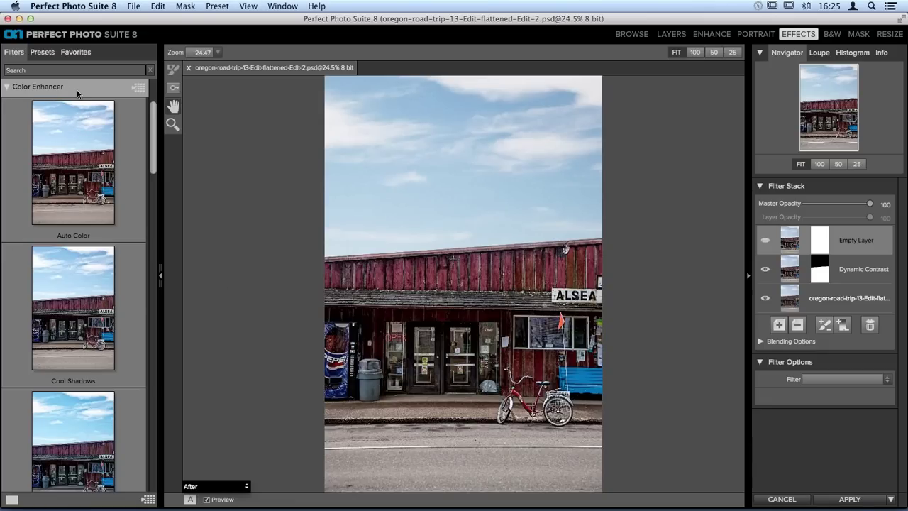
{"action": "scroll", "coordinate": [92, 149], "scroll_direction": "down", "scroll_amount": 2}
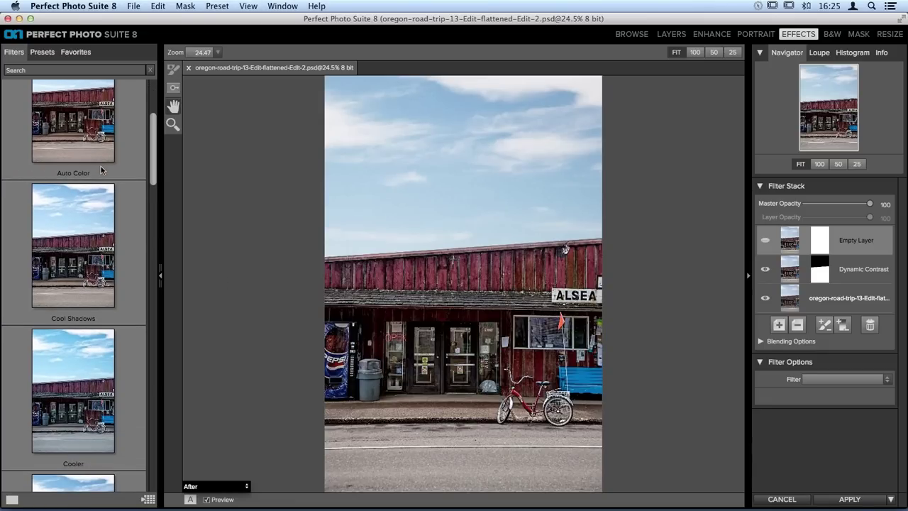
{"action": "scroll", "coordinate": [101, 169], "scroll_direction": "down", "scroll_amount": 6}
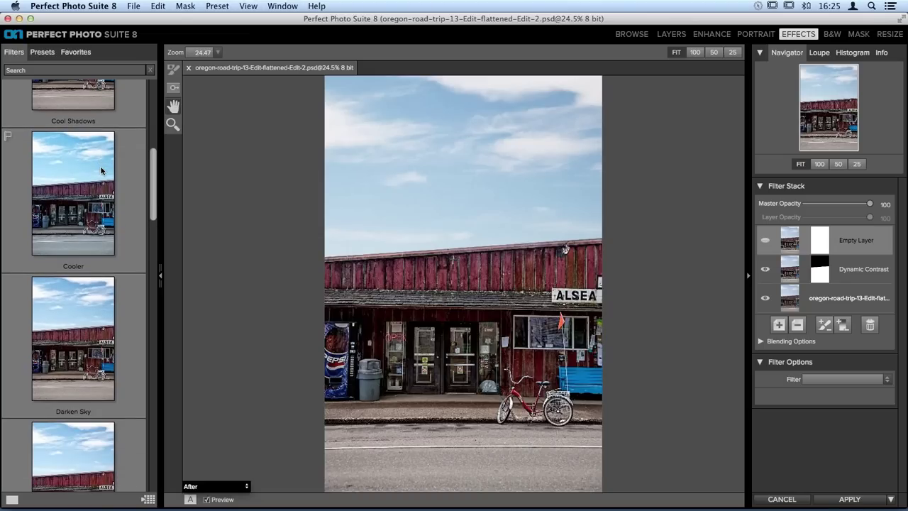
{"action": "scroll", "coordinate": [101, 171], "scroll_direction": "down", "scroll_amount": 4}
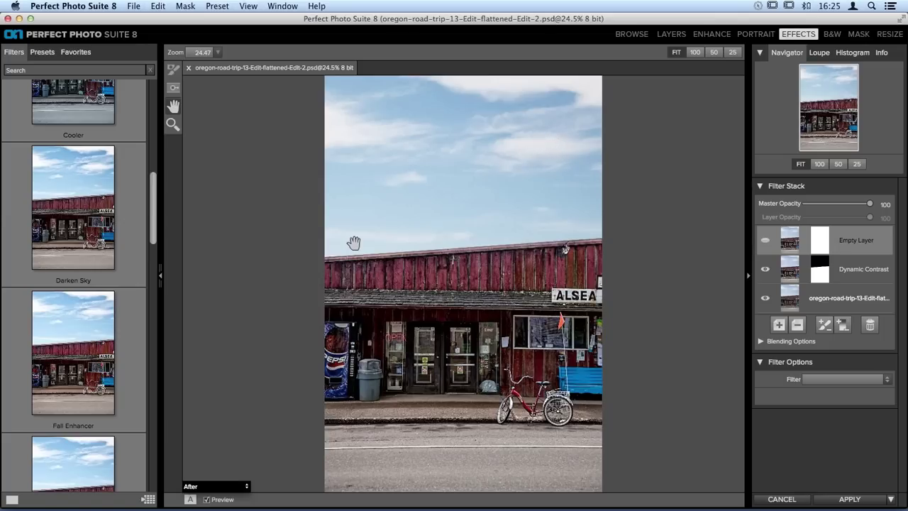
{"action": "left_click", "coordinate": [65, 211]}
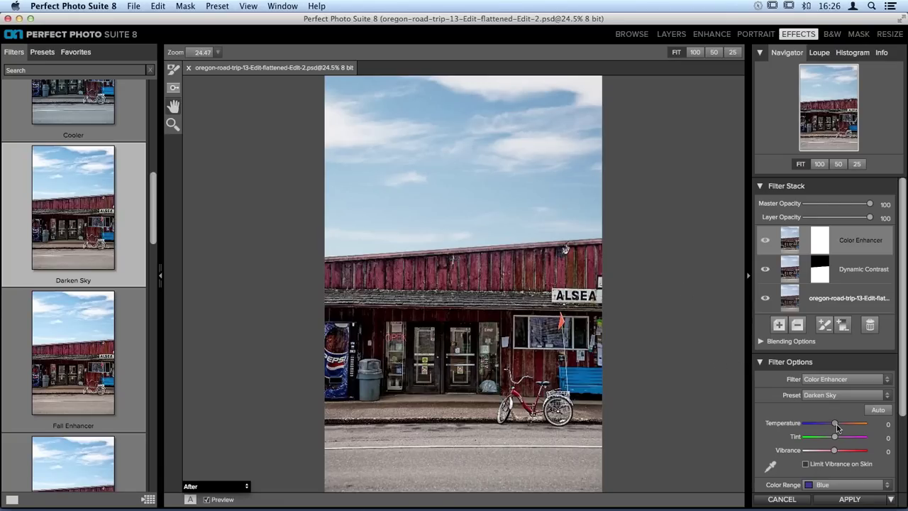
- Try an exaggerated Color Enhancer Temperature of -200
{"action": "scroll", "coordinate": [838, 425], "scroll_direction": "down", "scroll_amount": 2}
{"action": "left_click_drag", "start_coordinate": [835, 390], "coordinate": [809, 391]}
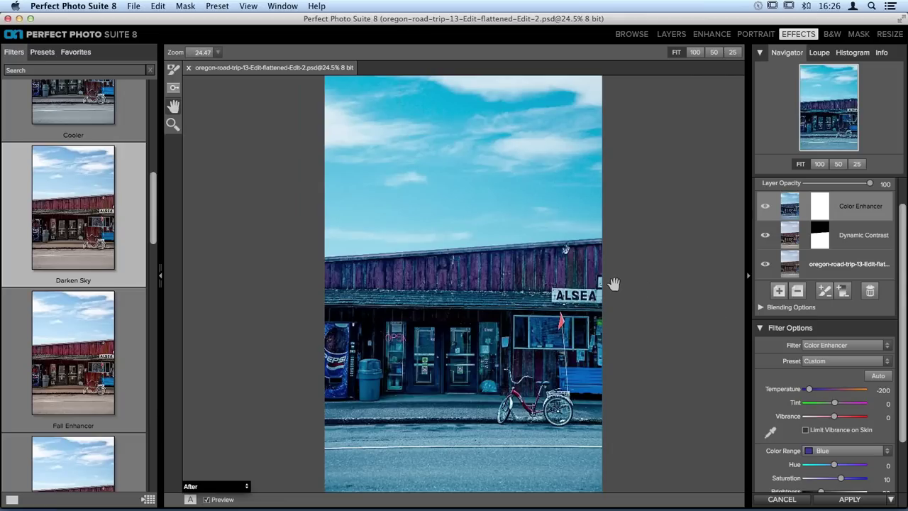
- Paste the copied mask onto the Color Enhancer layer and invert it to limit the filter to the sky
{"action": "left_click", "coordinate": [186, 5]}
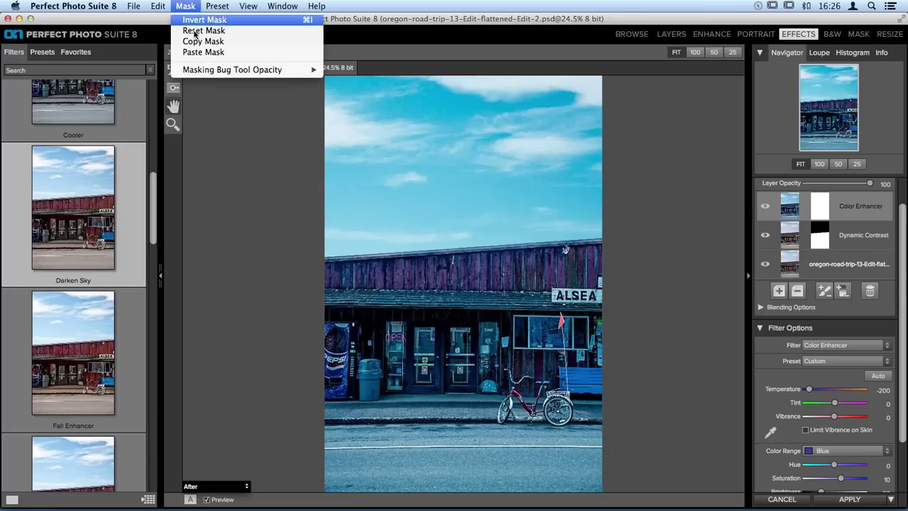
{"action": "left_click", "coordinate": [232, 52]}
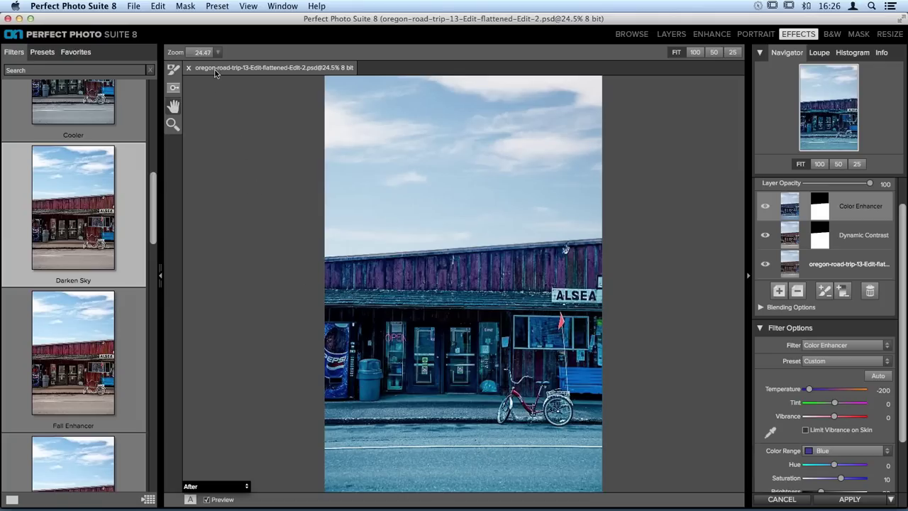
{"action": "left_click", "coordinate": [184, 6]}
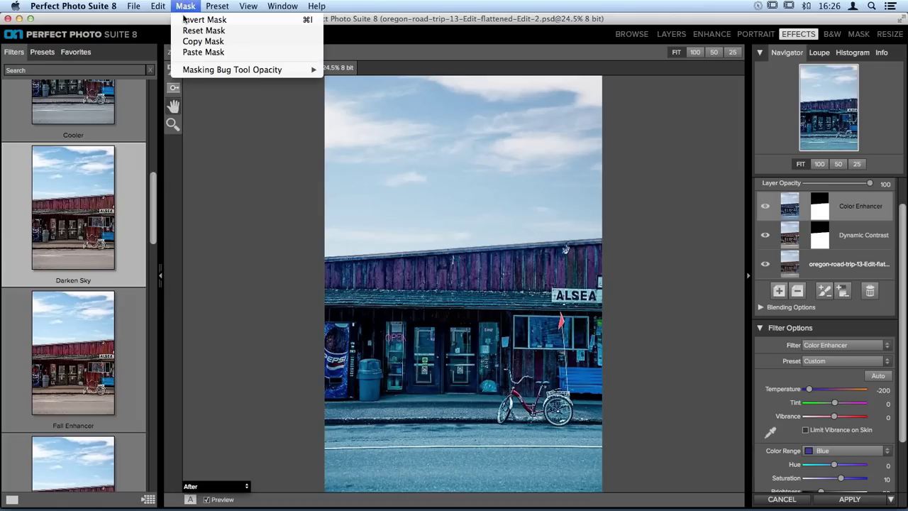
{"action": "left_click", "coordinate": [293, 22]}
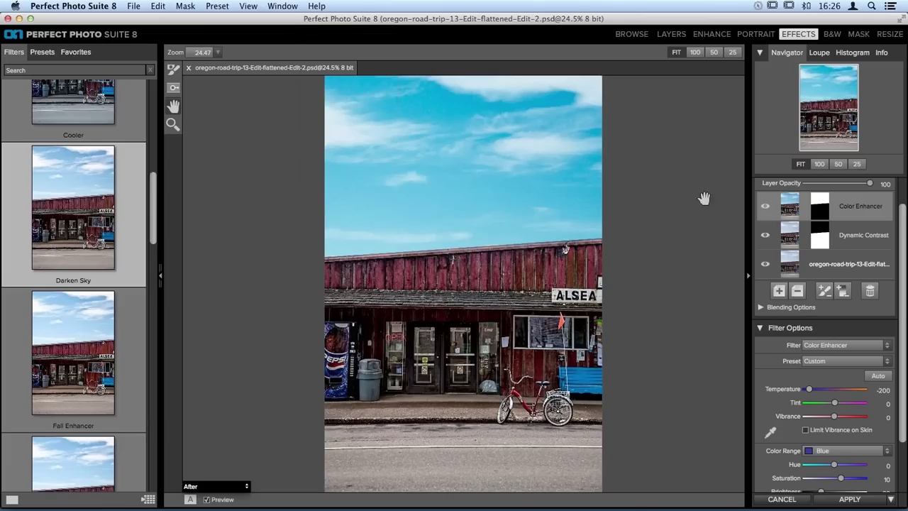
- Set the Color Enhancer filter's Temperature to -2
{"action": "scroll", "coordinate": [834, 322], "scroll_direction": "down", "scroll_amount": 3}
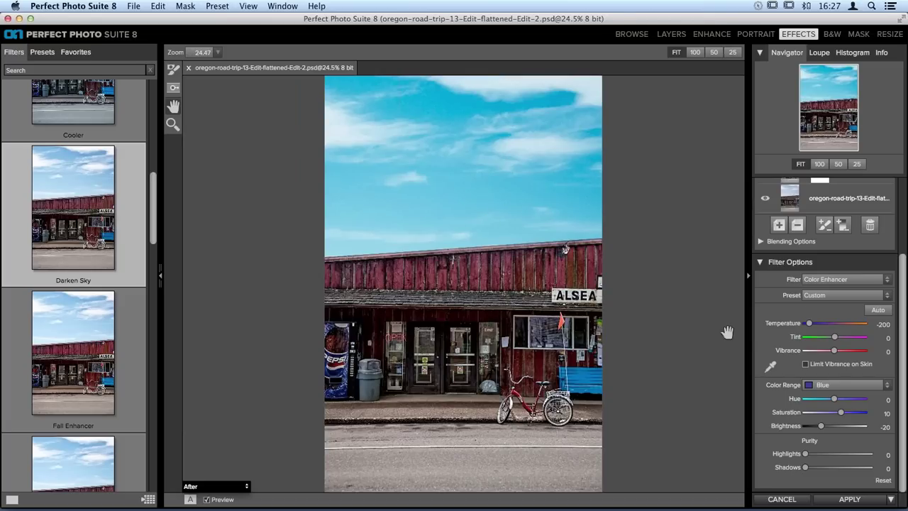
{"action": "left_click", "coordinate": [834, 324]}
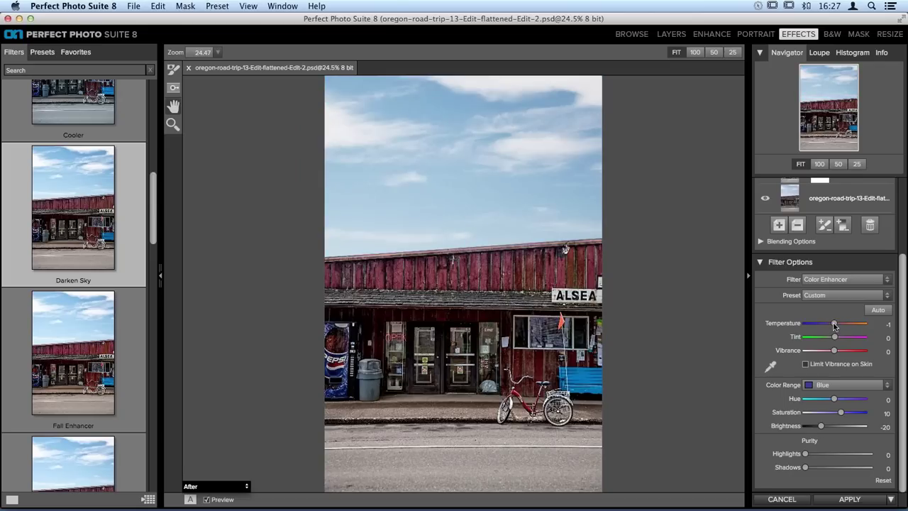
{"action": "left_click_drag", "start_coordinate": [835, 324], "coordinate": [834, 324]}
- Keep the Blue color range and set its Saturation to 32 and Brightness to -26
{"action": "left_click", "coordinate": [816, 388]}
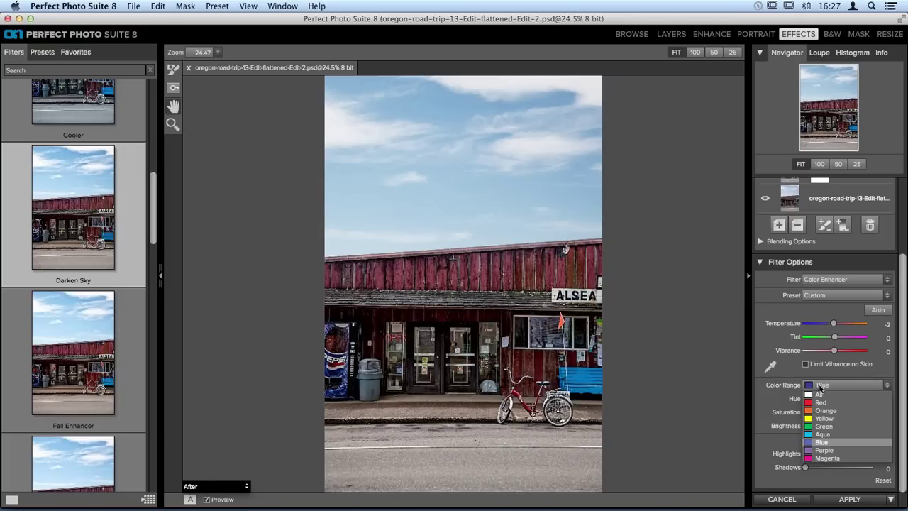
{"action": "left_click", "coordinate": [820, 386]}
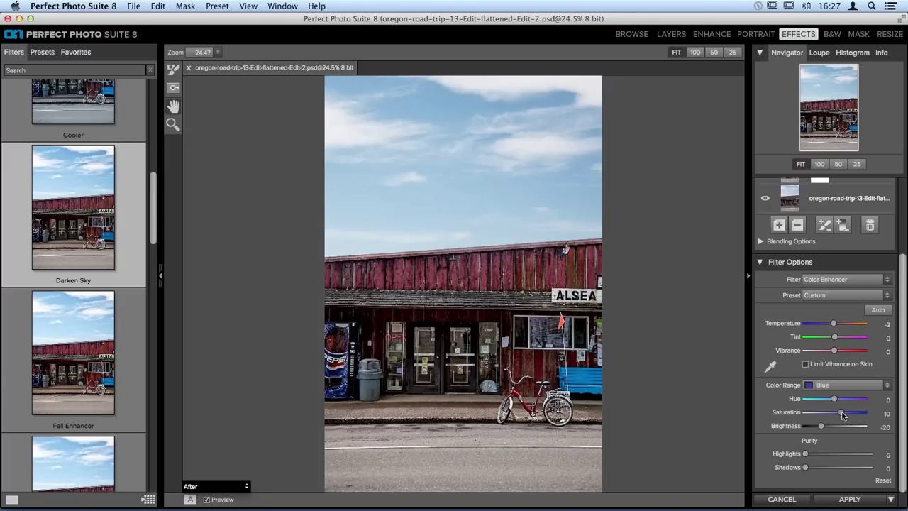
{"action": "mouse_move", "coordinate": [843, 413]}
{"action": "left_mouse_down"}
{"action": "mouse_move", "coordinate": [864, 416]}
{"action": "mouse_move", "coordinate": [837, 417]}
{"action": "mouse_move", "coordinate": [852, 420]}
{"action": "left_mouse_up"}
{"action": "mouse_move", "coordinate": [820, 426]}
{"action": "left_mouse_down"}
{"action": "mouse_move", "coordinate": [844, 430]}
{"action": "mouse_move", "coordinate": [819, 429]}
{"action": "left_mouse_up"}
- Try a Hue of -100 for the Blue color range and bring it back to -17
{"action": "left_click_drag", "start_coordinate": [834, 400], "coordinate": [805, 401]}
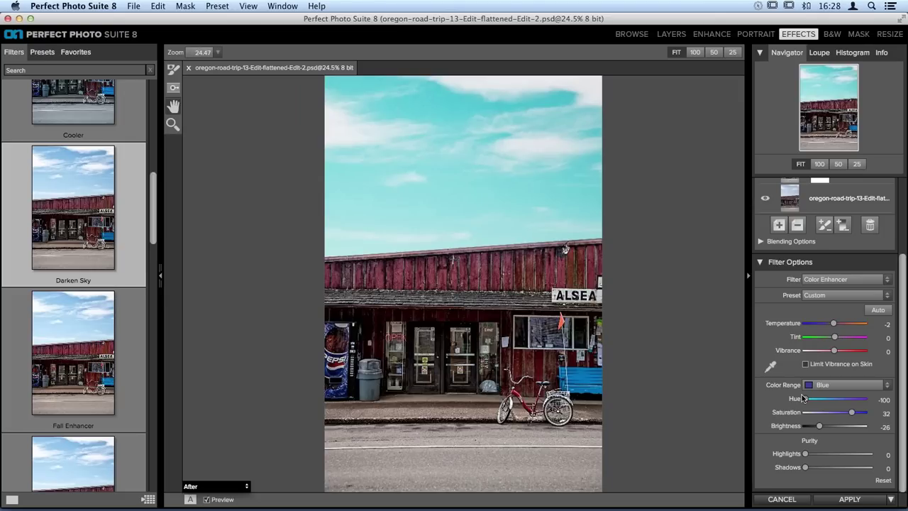
{"action": "left_click_drag", "start_coordinate": [804, 400], "coordinate": [823, 400]}
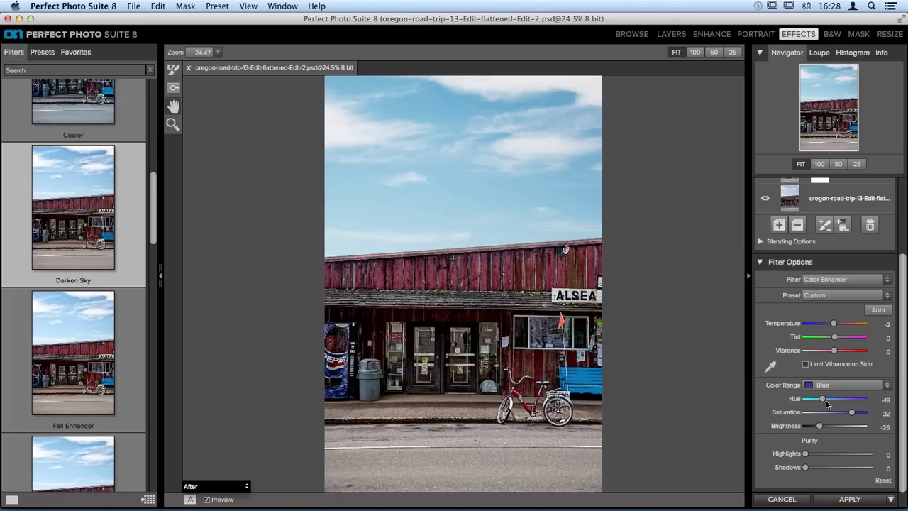
{"action": "left_click_drag", "start_coordinate": [822, 401], "coordinate": [822, 399]}
- Toggle the preview off and on repeatedly to compare the storefront photo before and after the filters
{"action": "scroll", "coordinate": [847, 394], "scroll_direction": "up", "scroll_amount": 3}
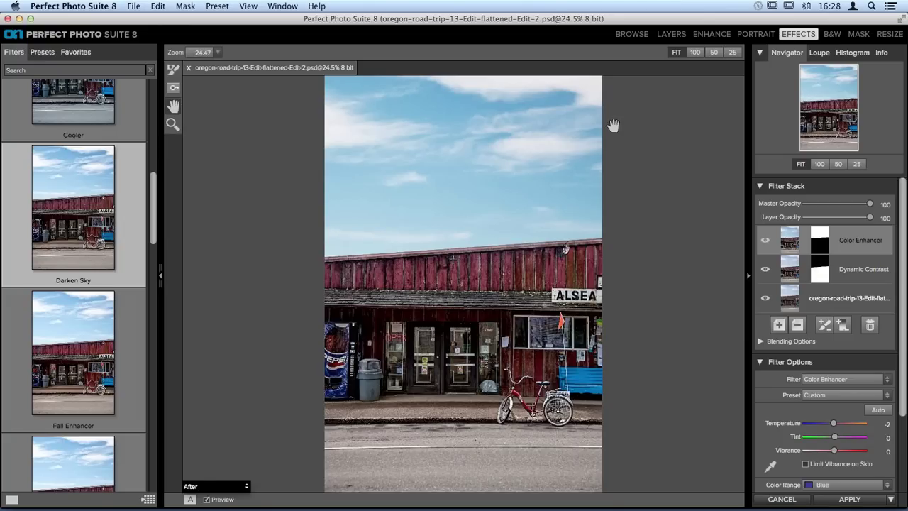
{"action": "left_click", "coordinate": [207, 499]}
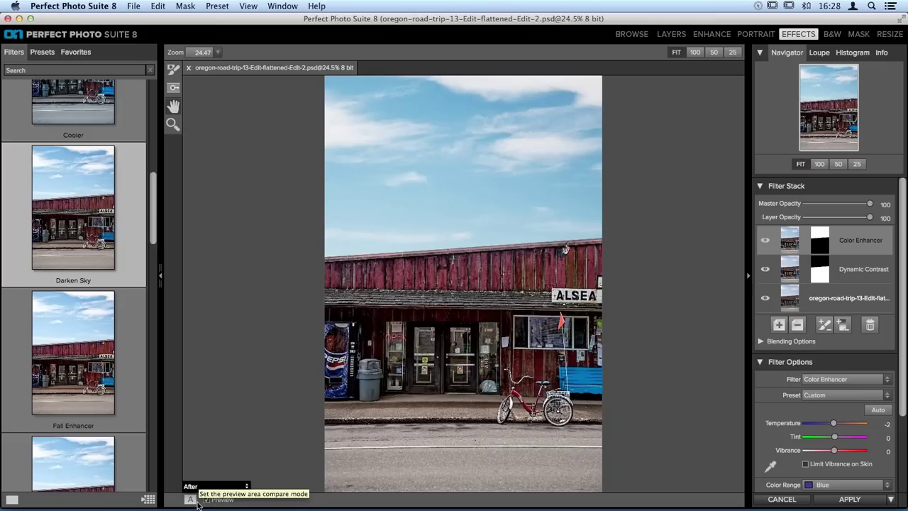
{"action": "left_click", "coordinate": [198, 501]}
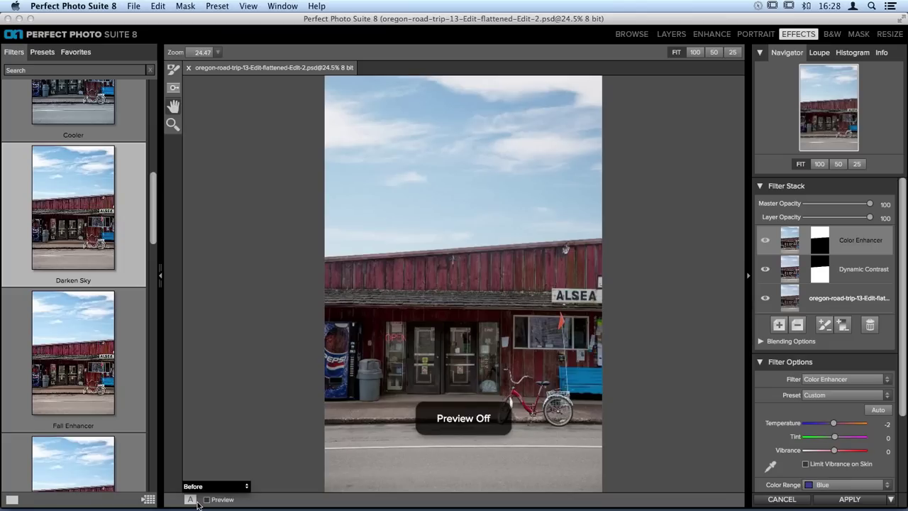
{"action": "key", "text": "super+p"}
{"action": "key", "text": "super+p"}
{"action": "key", "text": "super+p"}
{"action": "key", "text": "super+p"}
{"action": "key", "text": "super+p"}
{"action": "key", "text": "super+p"}
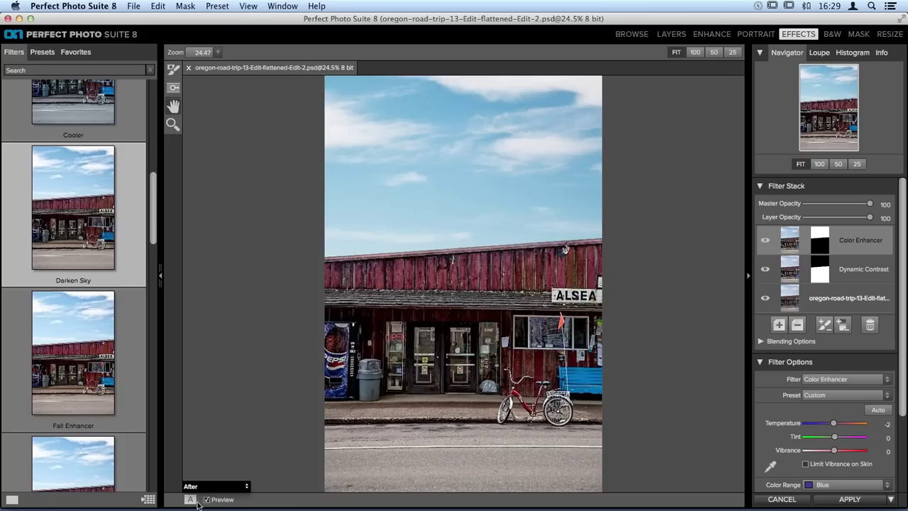
{"action": "key", "text": "super+p"}
{"action": "key", "text": "super+p"}
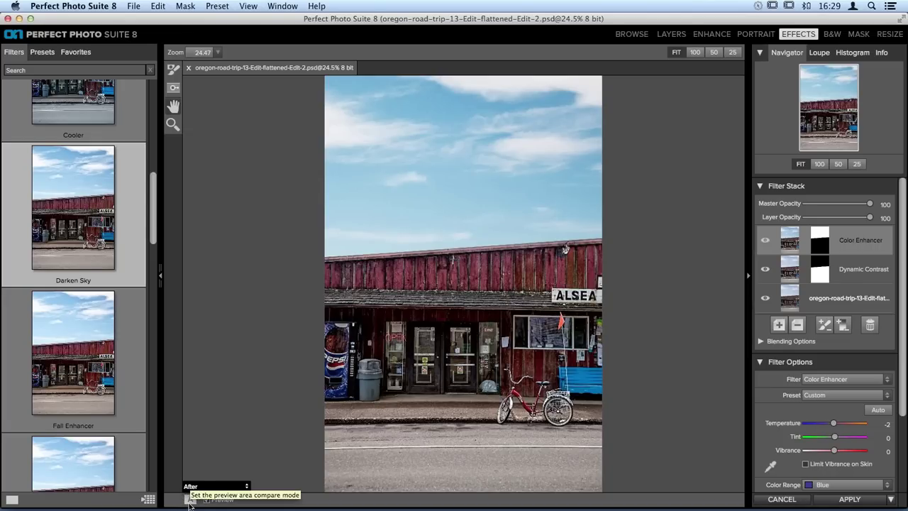
- Show the before and after versions side by side and set the Blue color range's Hue to 6
{"action": "left_click", "coordinate": [190, 501]}
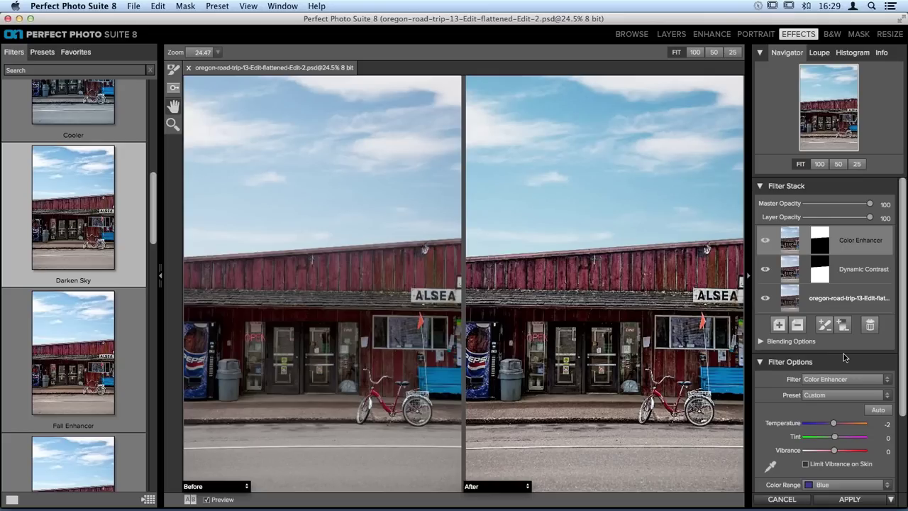
{"action": "scroll", "coordinate": [829, 305], "scroll_direction": "down", "scroll_amount": 3}
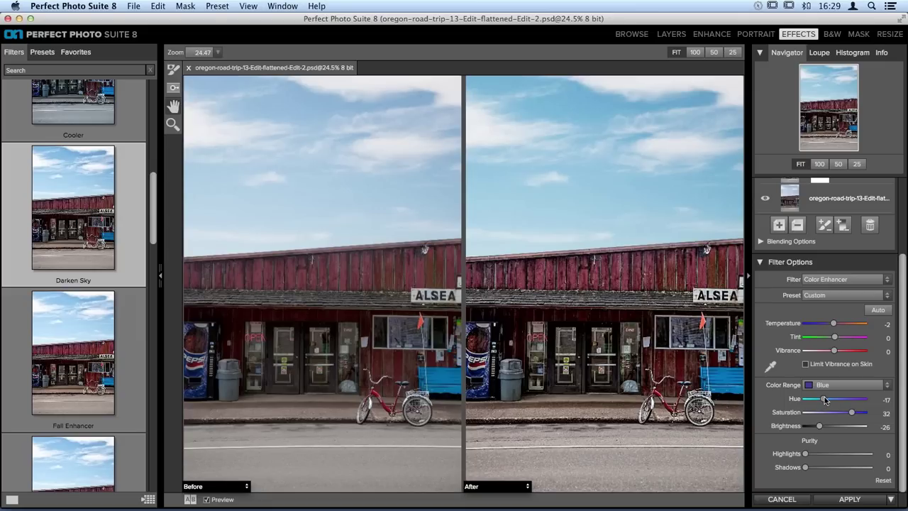
{"action": "left_click_drag", "start_coordinate": [824, 399], "coordinate": [839, 401]}
- Cycle through the remaining before/after compare layouts and return to the single After view
{"action": "left_click", "coordinate": [189, 500]}
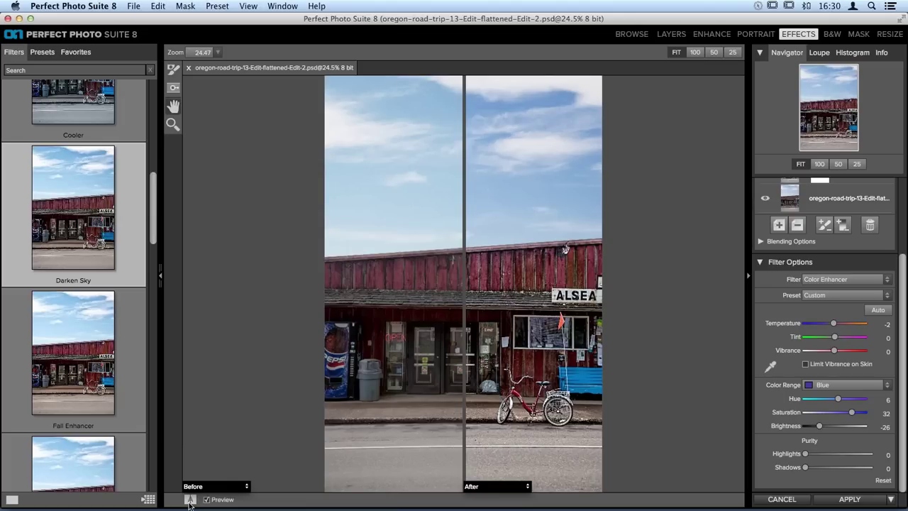
{"action": "left_click", "coordinate": [190, 500]}
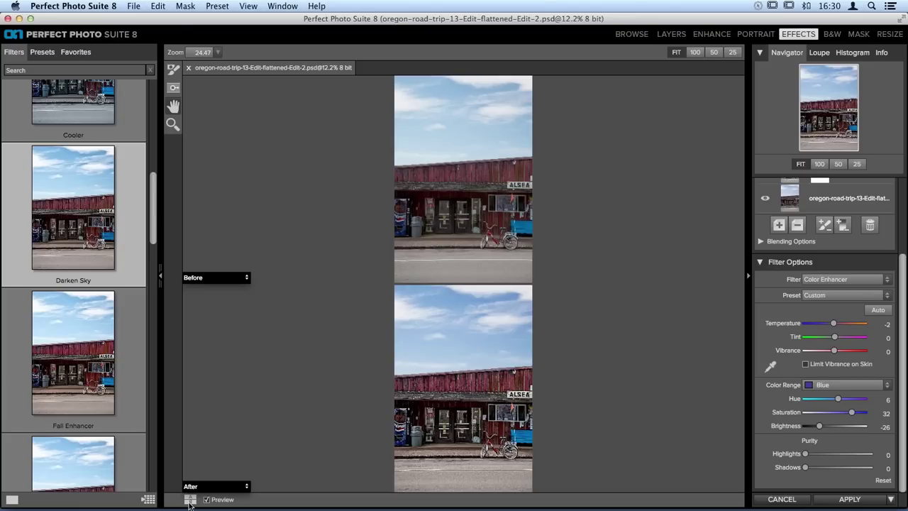
{"action": "left_click", "coordinate": [189, 502]}
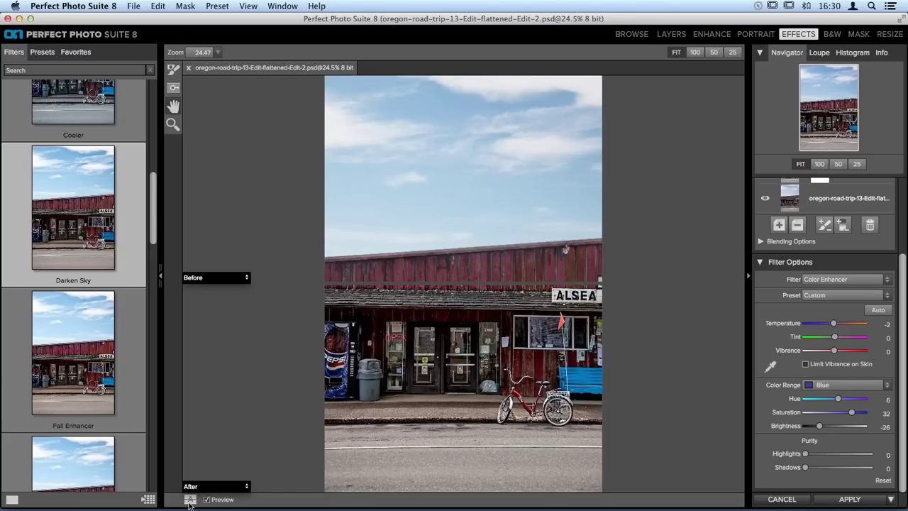
{"action": "left_click", "coordinate": [190, 502]}
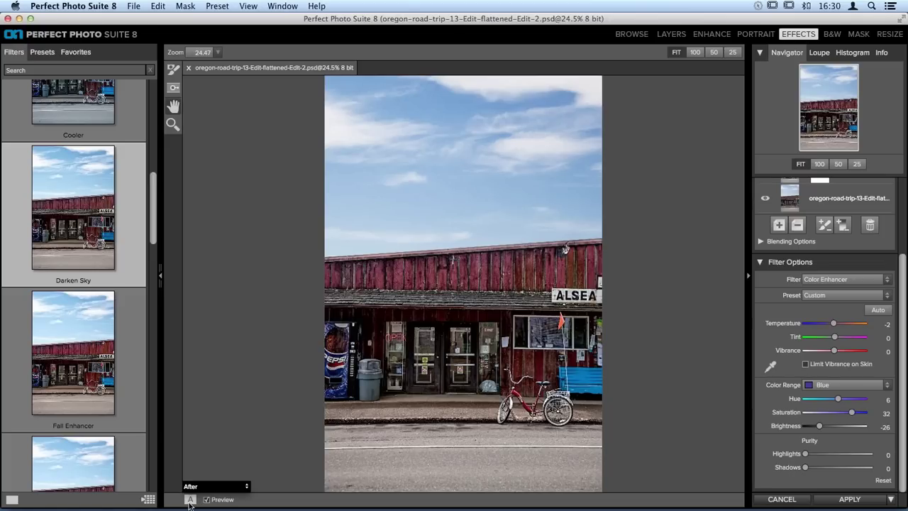
- Hide the side panels to examine the enhanced photo on its own, and restore them
{"action": "key", "text": "Tab"}
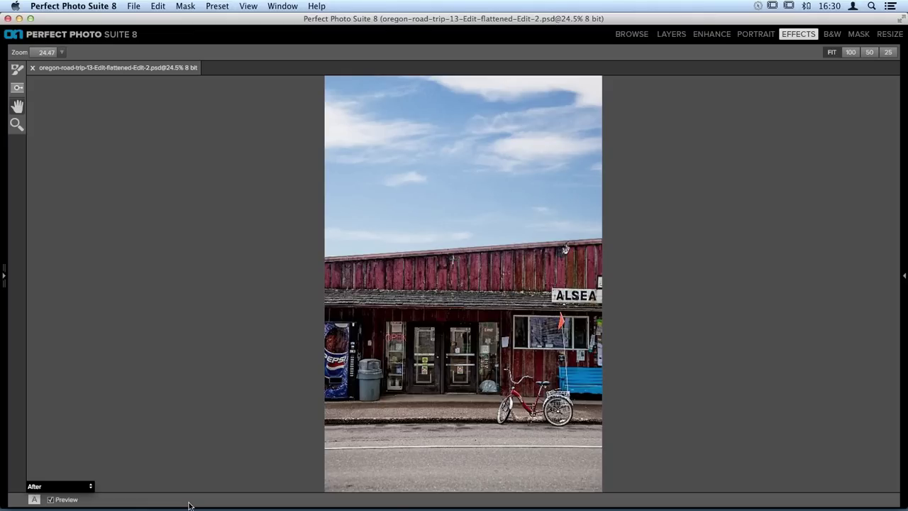
{"action": "key", "text": "Tab"}
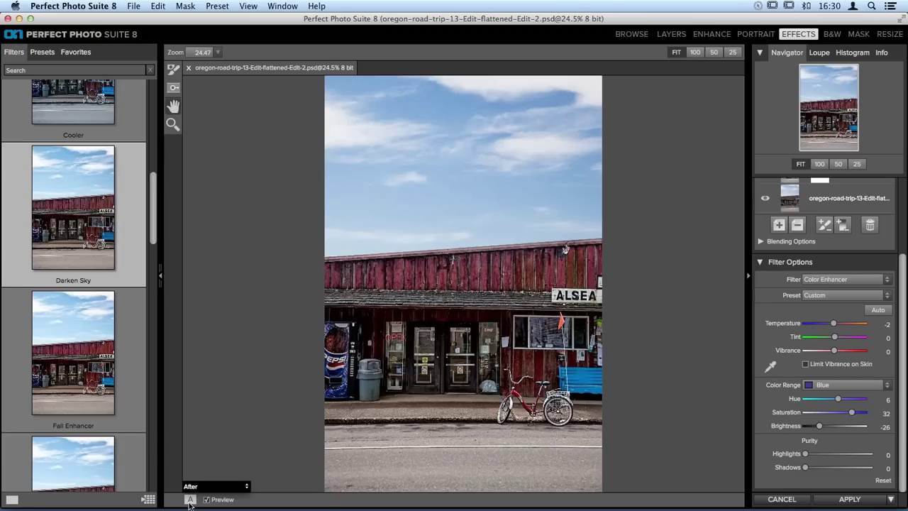
{"action": "key", "text": "Tab"}
- Apply the filter stack to save the storefront photo, and switch to Lightroom
{"action": "scroll", "coordinate": [847, 344], "scroll_direction": "up", "scroll_amount": 3}
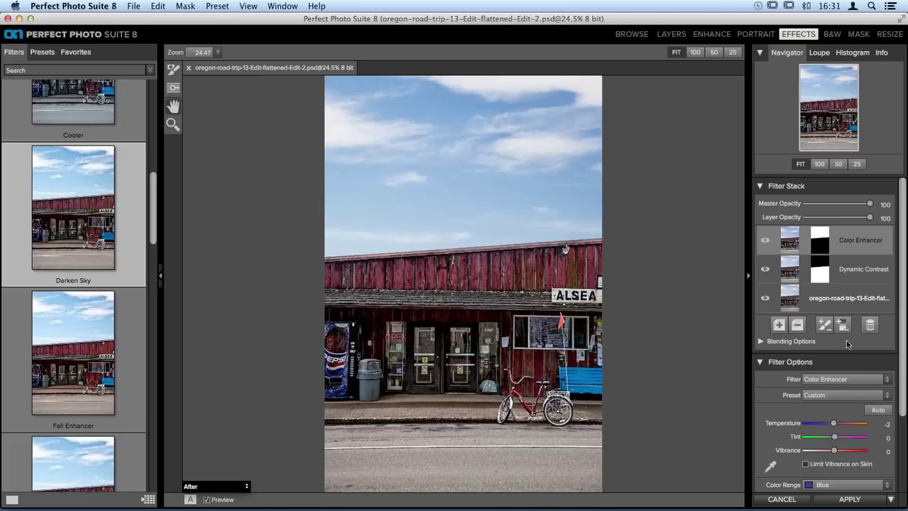
{"action": "left_click", "coordinate": [828, 501]}
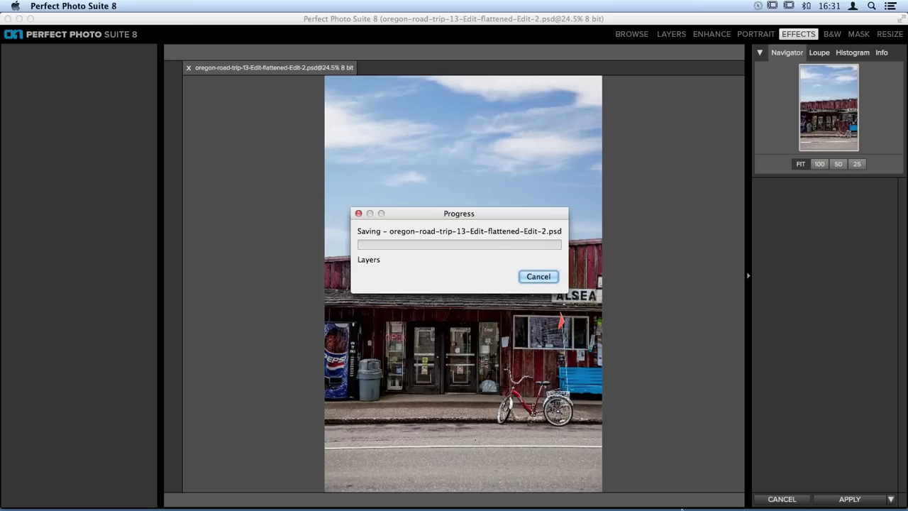
{"action": "mouse_move", "coordinate": [538, 497]}
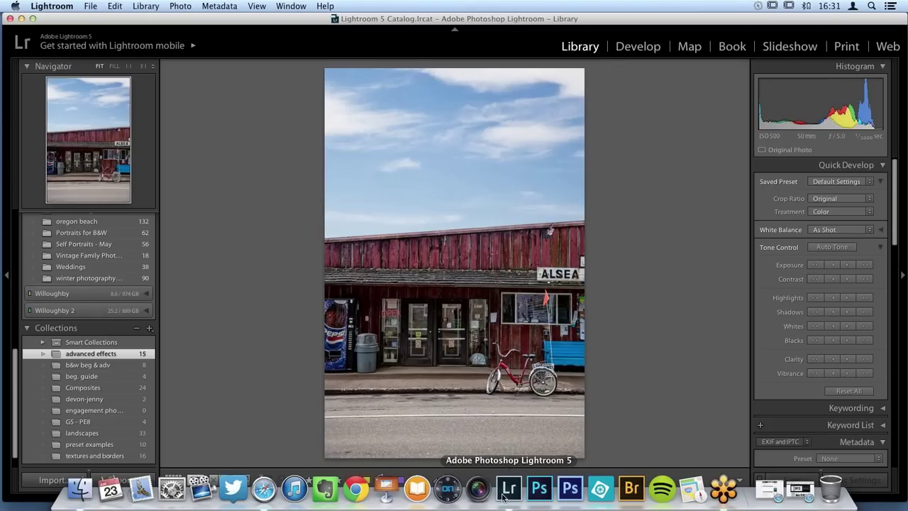
{"action": "left_click", "coordinate": [507, 496]}
- Open the window silhouette photo from the library grid in the single-image view
{"action": "key", "text": "g"}
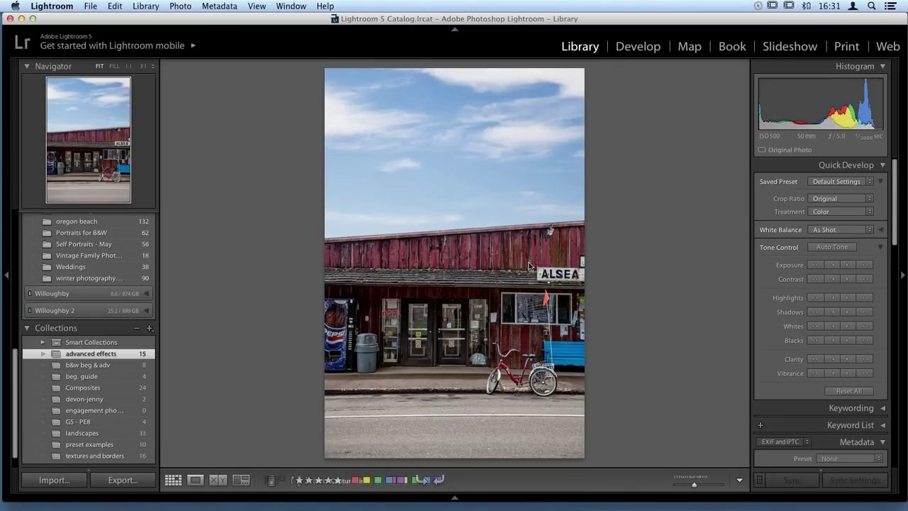
{"action": "left_click", "coordinate": [477, 142]}
{"action": "double_click", "coordinate": [478, 142]}
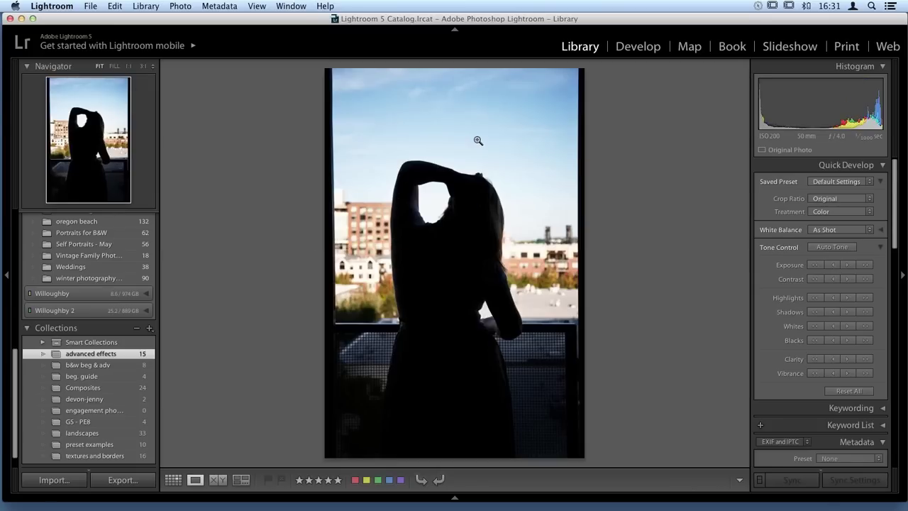
- Send a PSD copy of the silhouette photo with Lightroom adjustments to Perfect Effects 8 at 8-bit depth
{"action": "right_click", "coordinate": [446, 101]}
{"action": "mouse_move", "coordinate": [560, 167]}
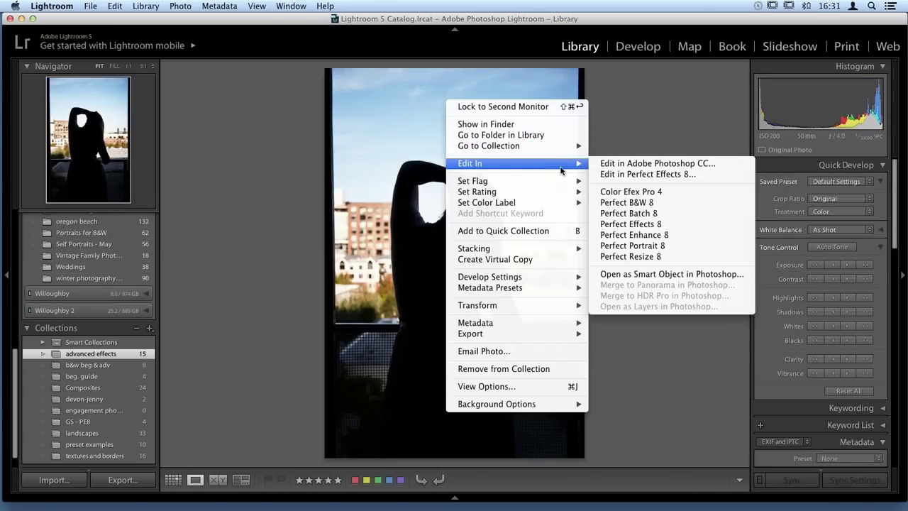
{"action": "left_click", "coordinate": [635, 223]}
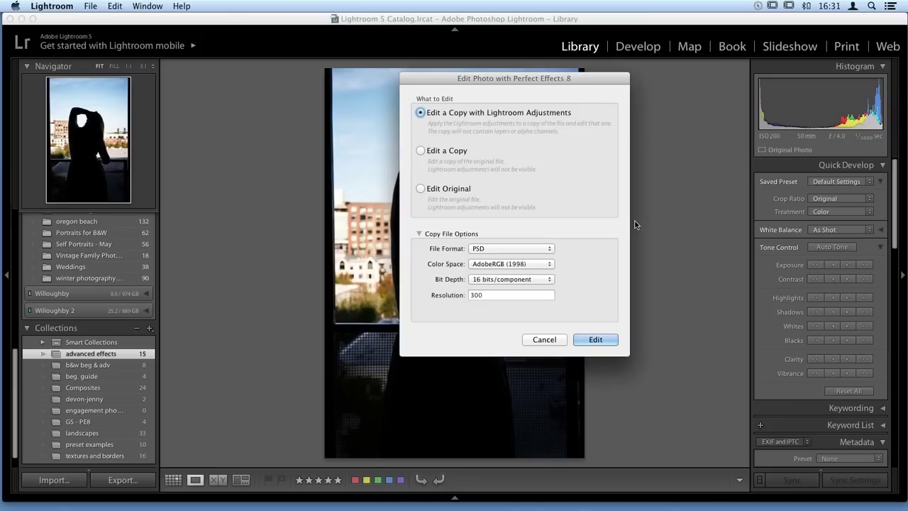
{"action": "left_click", "coordinate": [511, 279]}
{"action": "left_click", "coordinate": [500, 279]}
{"action": "left_click", "coordinate": [595, 340]}
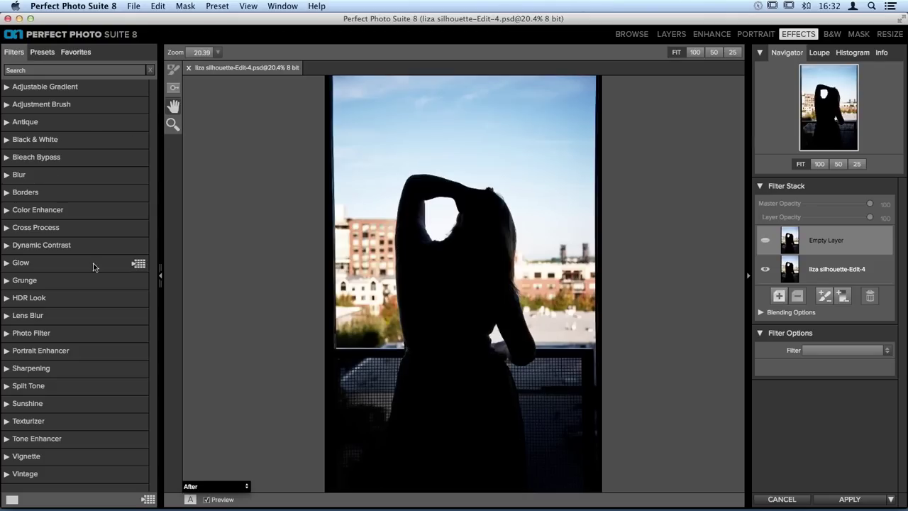
- Apply the Photo Filter's Deep Red preset to the silhouette photo's empty layer
{"action": "left_click", "coordinate": [40, 334]}
{"action": "left_click", "coordinate": [39, 334]}
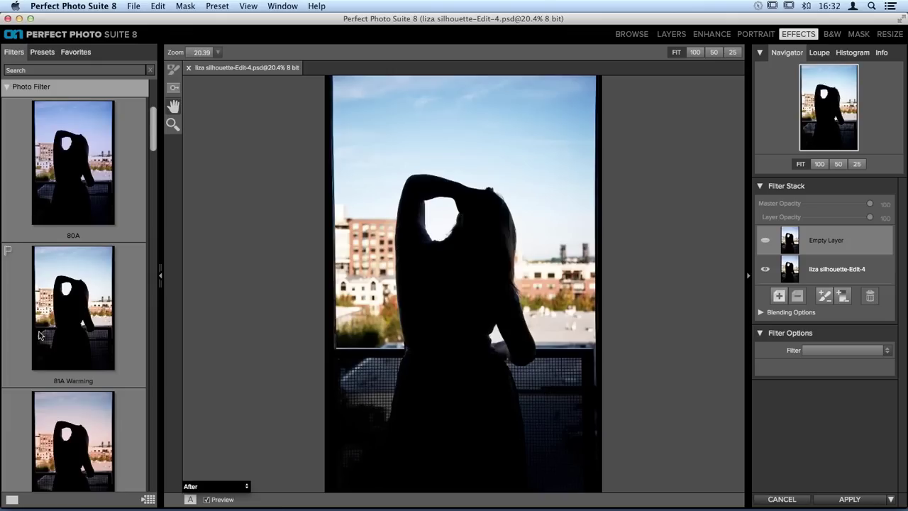
{"action": "scroll", "coordinate": [95, 239], "scroll_direction": "down", "scroll_amount": 5}
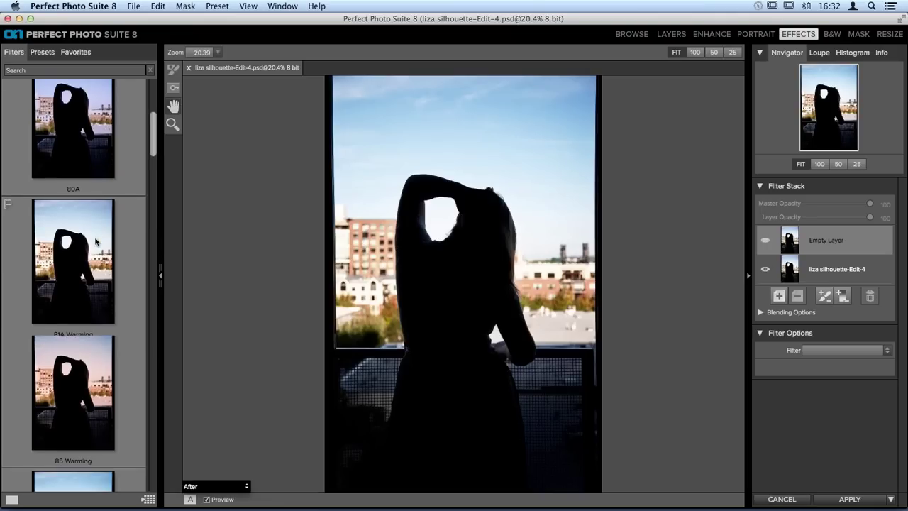
{"action": "scroll", "coordinate": [95, 238], "scroll_direction": "down", "scroll_amount": 1}
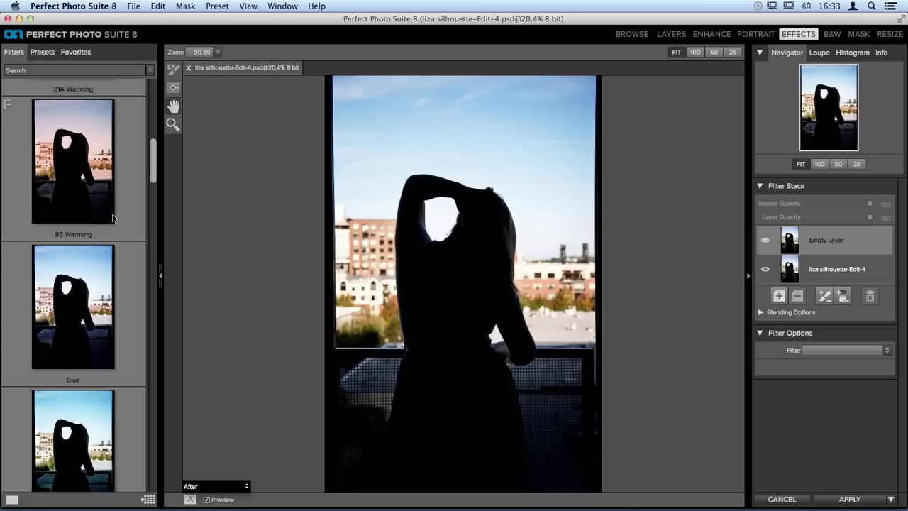
{"action": "scroll", "coordinate": [112, 220], "scroll_direction": "down", "scroll_amount": 6}
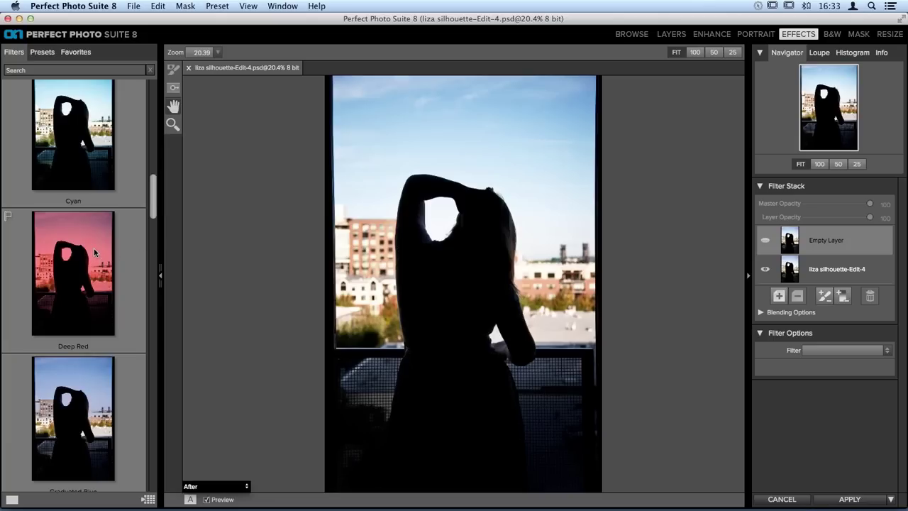
{"action": "left_click", "coordinate": [58, 276]}
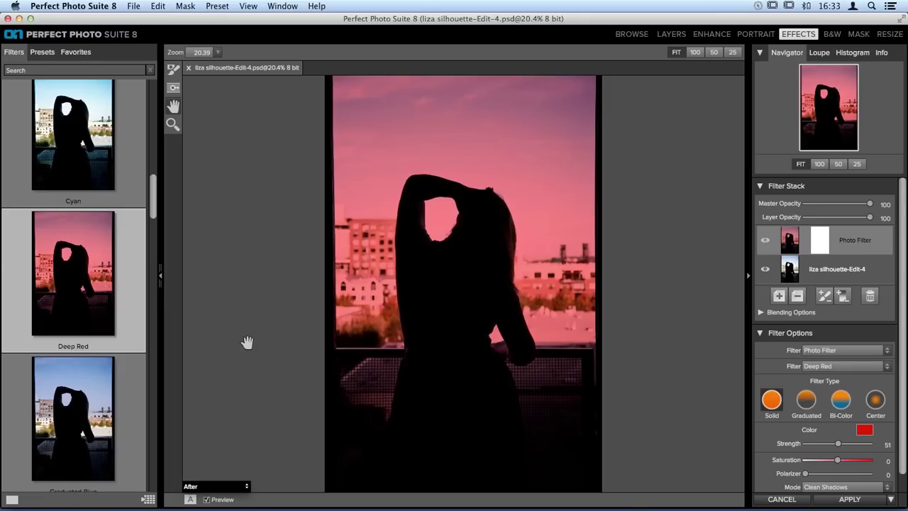
- Change the Photo Filter's color to hue 351, saturation 62% and brightness 98%, and set its strength to 74
{"action": "scroll", "coordinate": [799, 321], "scroll_direction": "down", "scroll_amount": 1}
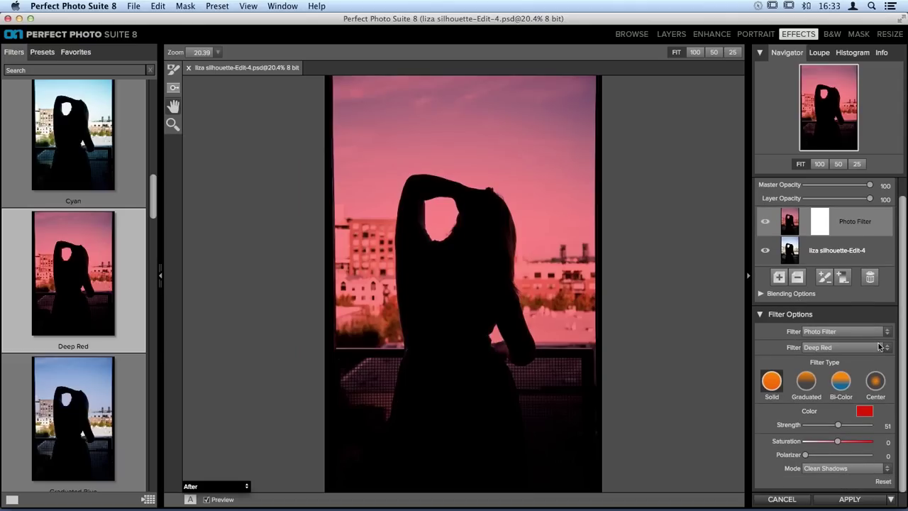
{"action": "left_click", "coordinate": [865, 414]}
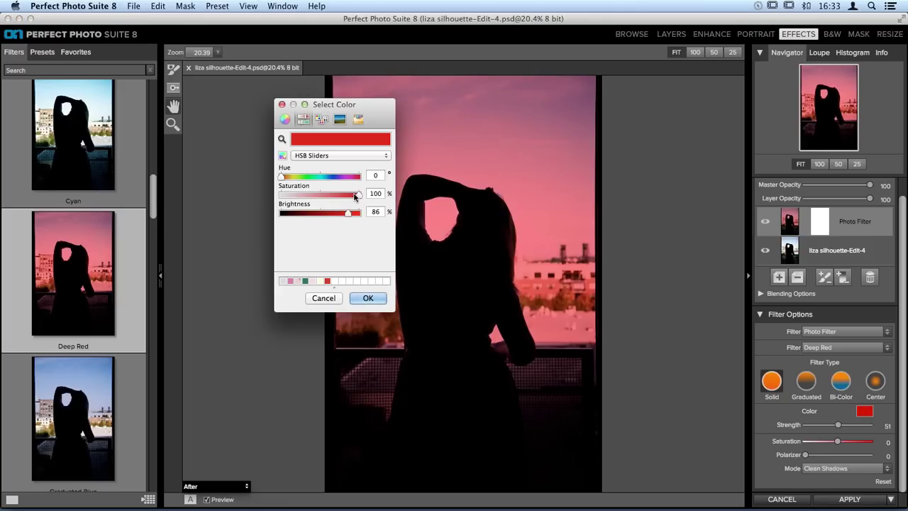
{"action": "left_click_drag", "start_coordinate": [356, 195], "coordinate": [330, 196]}
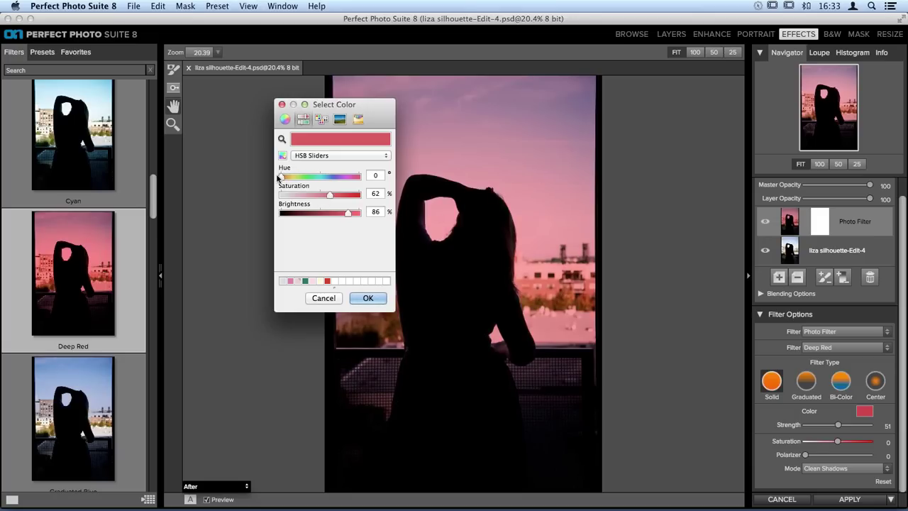
{"action": "left_click_drag", "start_coordinate": [280, 177], "coordinate": [358, 181]}
{"action": "left_click_drag", "start_coordinate": [353, 212], "coordinate": [358, 213]}
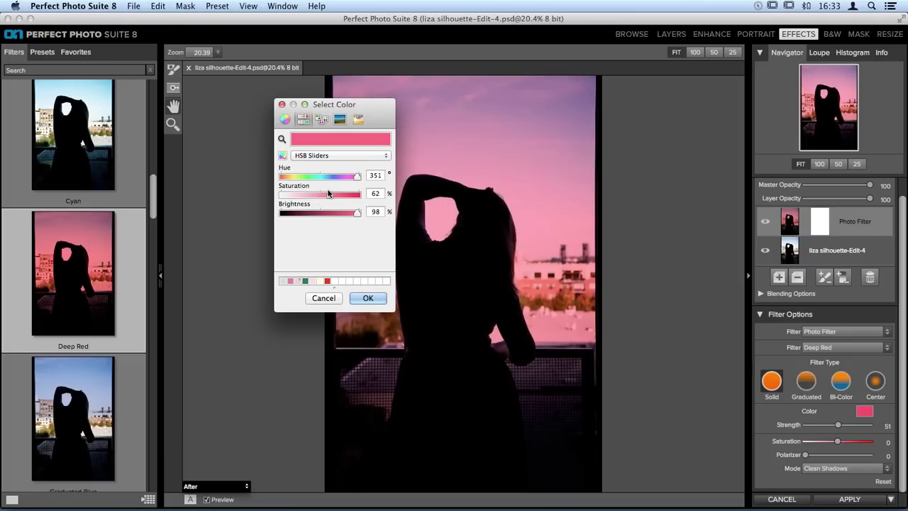
{"action": "left_click_drag", "start_coordinate": [337, 106], "coordinate": [325, 87]}
{"action": "left_click", "coordinate": [356, 280]}
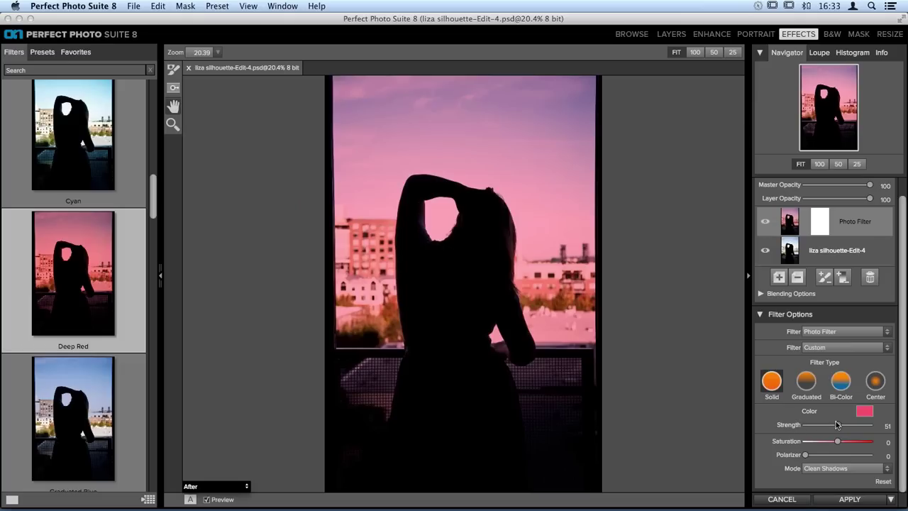
{"action": "mouse_move", "coordinate": [837, 424]}
{"action": "left_mouse_down"}
{"action": "mouse_move", "coordinate": [871, 426]}
{"action": "mouse_move", "coordinate": [839, 427]}
{"action": "mouse_move", "coordinate": [854, 431]}
{"action": "left_mouse_up"}
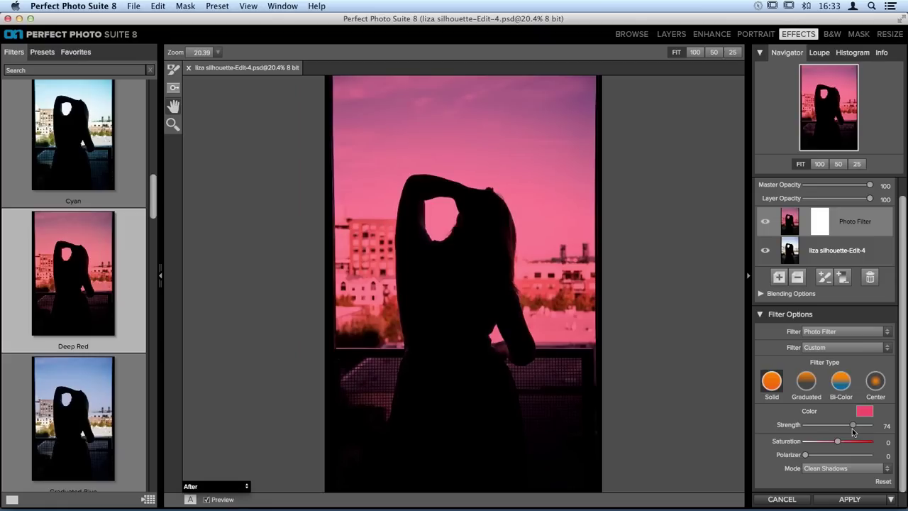
- Try the Photo Filter's saturation at 60 and -100 and its polarizer at 52, returning both to 0
{"action": "left_click_drag", "start_coordinate": [838, 442], "coordinate": [857, 445]}
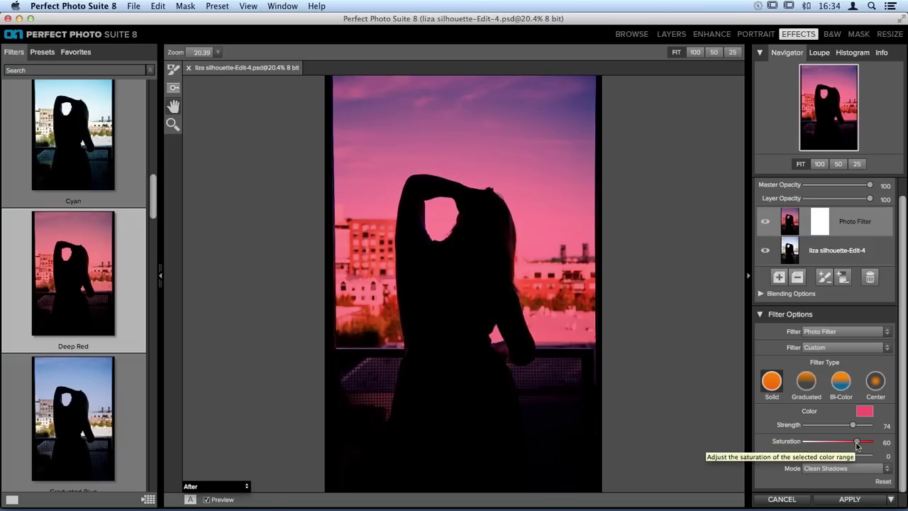
{"action": "left_click_drag", "start_coordinate": [857, 444], "coordinate": [788, 442]}
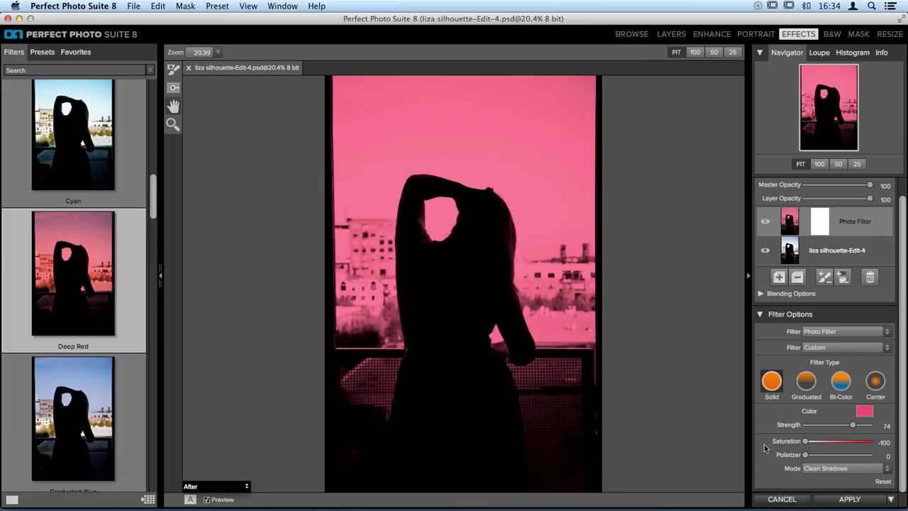
{"action": "left_click_drag", "start_coordinate": [807, 442], "coordinate": [838, 444]}
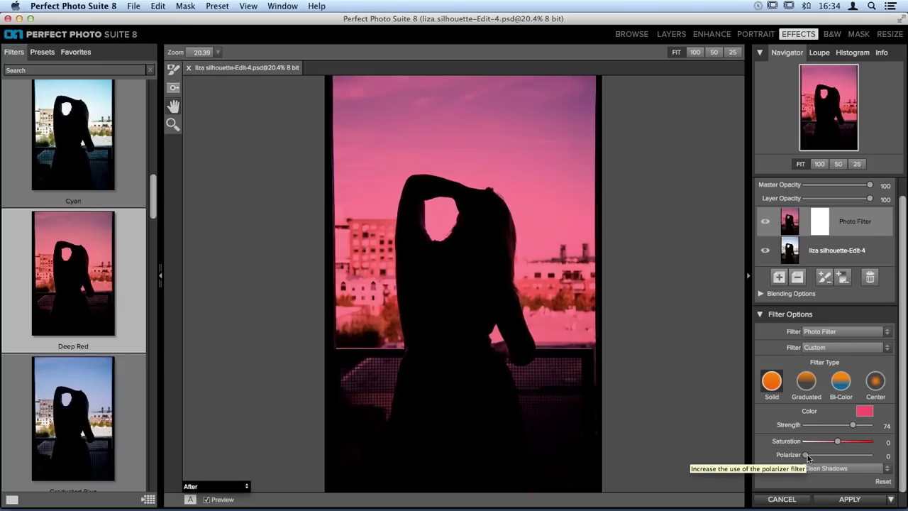
{"action": "left_click_drag", "start_coordinate": [808, 457], "coordinate": [838, 459]}
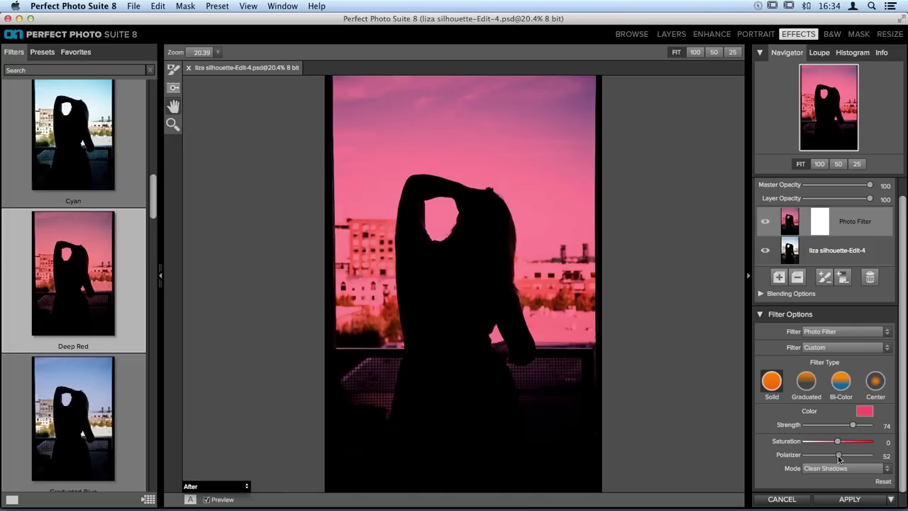
{"action": "left_click_drag", "start_coordinate": [839, 455], "coordinate": [800, 457]}
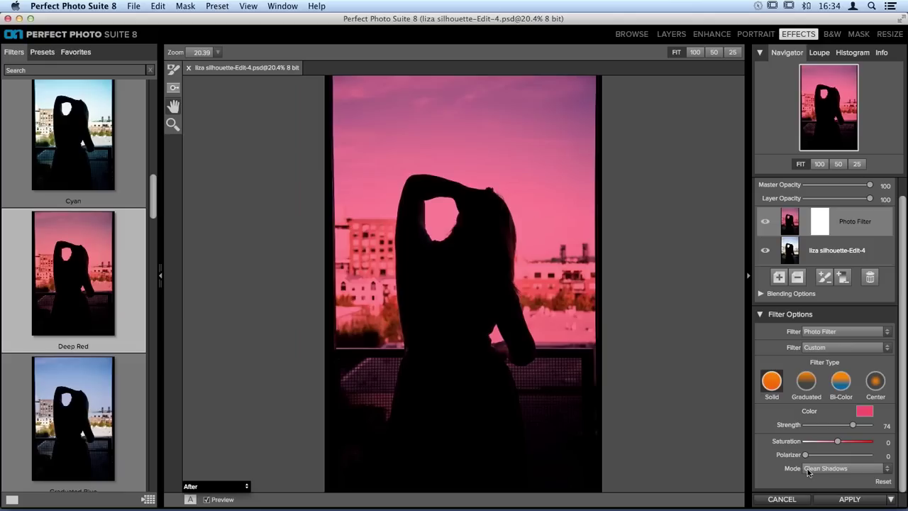
- Set the Photo Filter's mode to Clean Highlights and expand the layer's blending options
{"action": "left_click", "coordinate": [809, 469]}
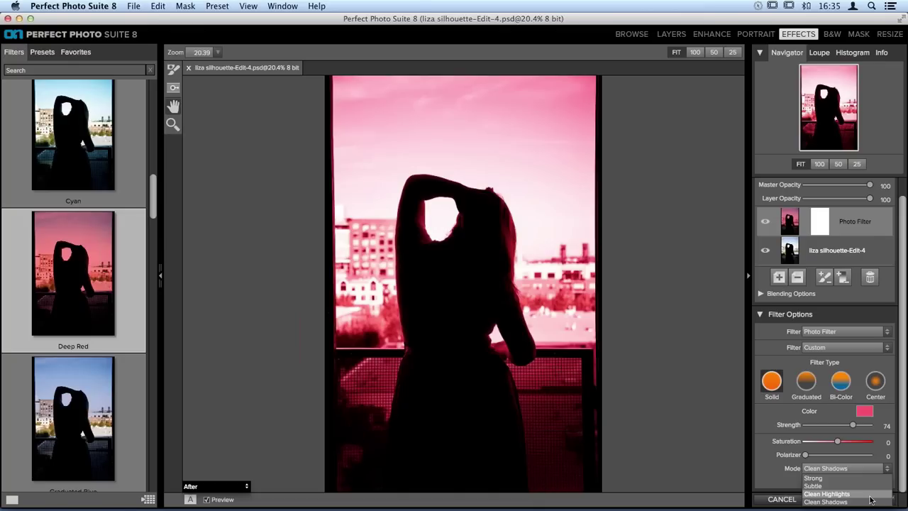
{"action": "left_click", "coordinate": [826, 494]}
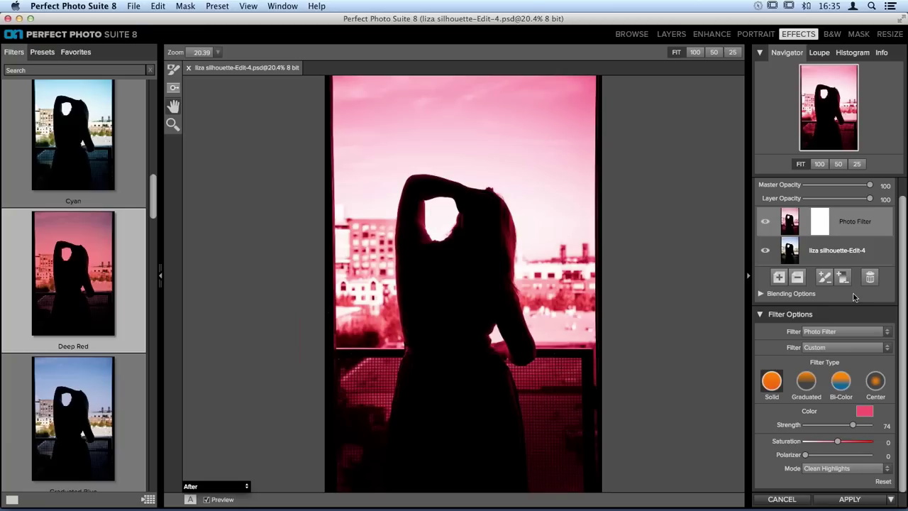
{"action": "scroll", "coordinate": [832, 298], "scroll_direction": "up", "scroll_amount": 2}
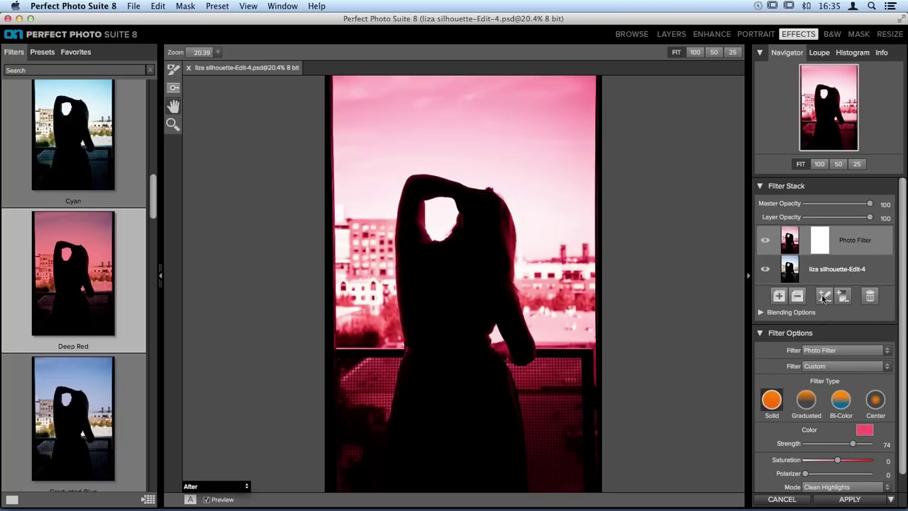
{"action": "left_click", "coordinate": [773, 312]}
{"action": "scroll", "coordinate": [821, 319], "scroll_direction": "down", "scroll_amount": 1}
{"action": "scroll", "coordinate": [821, 312], "scroll_direction": "down", "scroll_amount": 1}
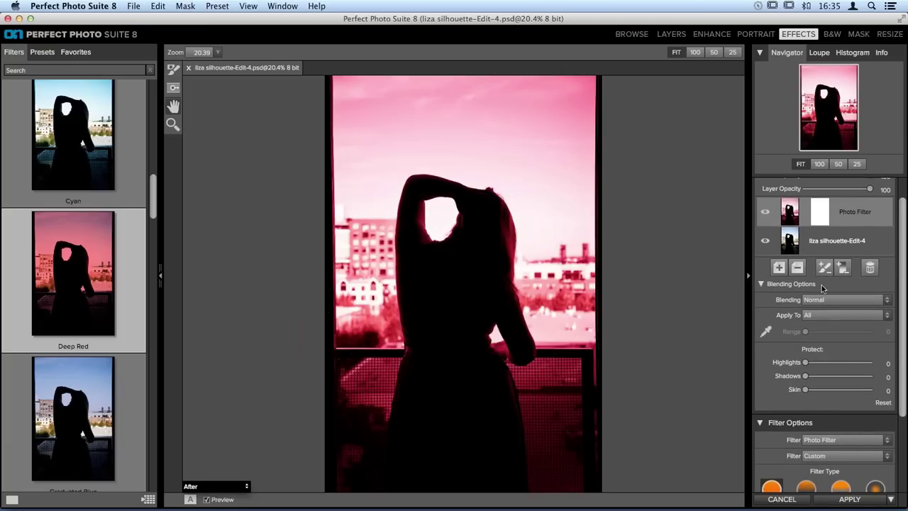
{"action": "scroll", "coordinate": [815, 248], "scroll_direction": "up", "scroll_amount": 3}
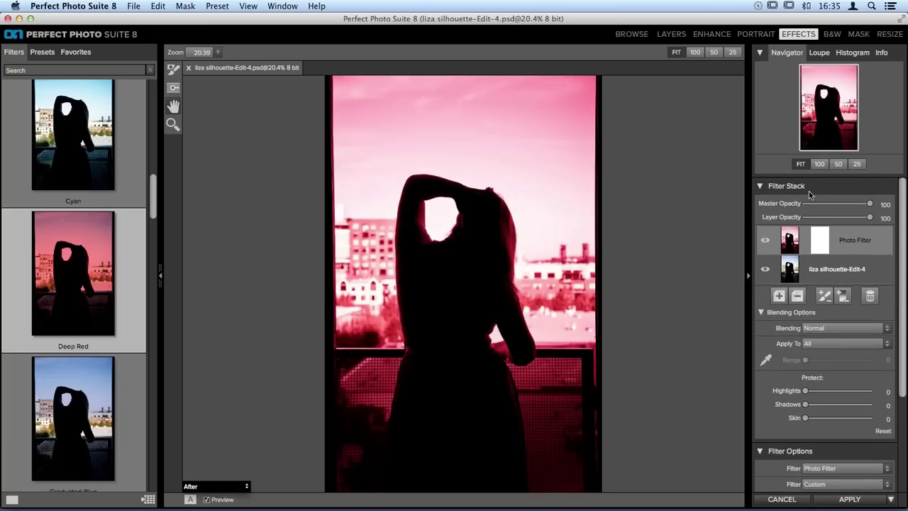
{"action": "left_click", "coordinate": [762, 313]}
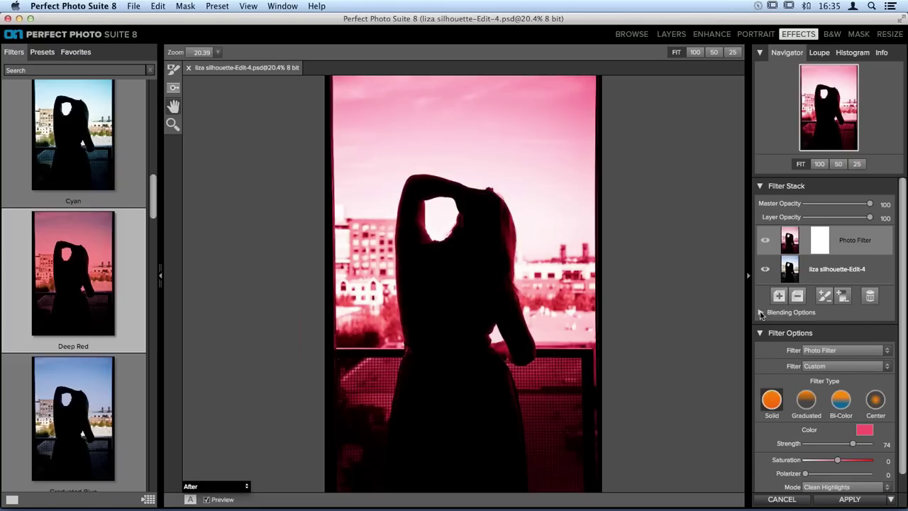
{"action": "left_click", "coordinate": [761, 313]}
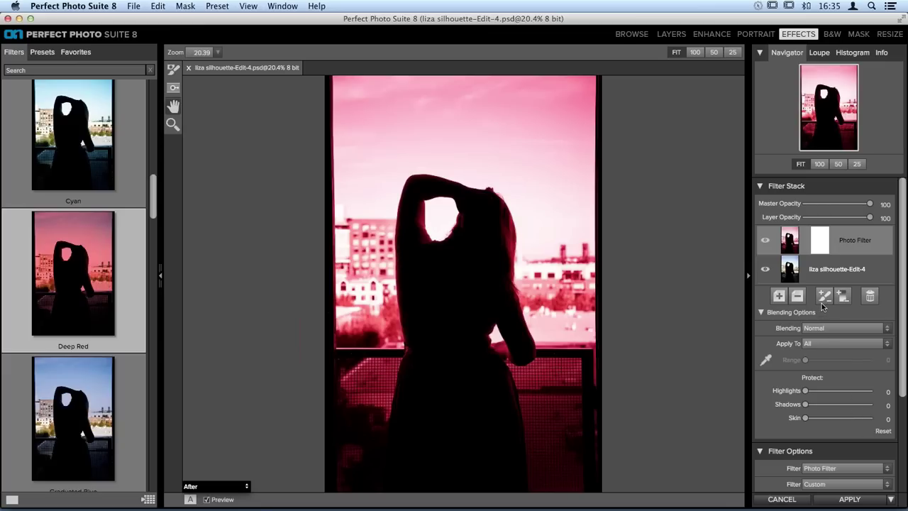
- Set the Photo Filter layer's blending mode to Lighten
{"action": "left_click", "coordinate": [872, 329]}
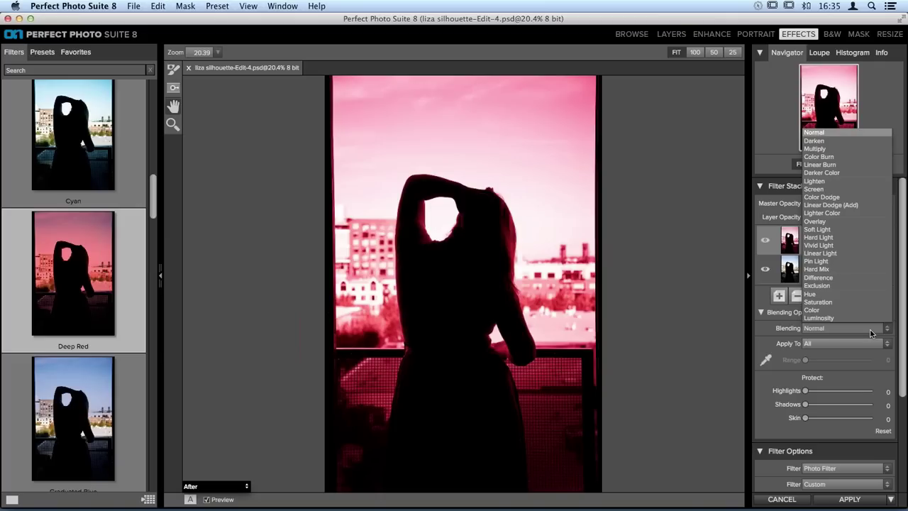
{"action": "left_click", "coordinate": [871, 333]}
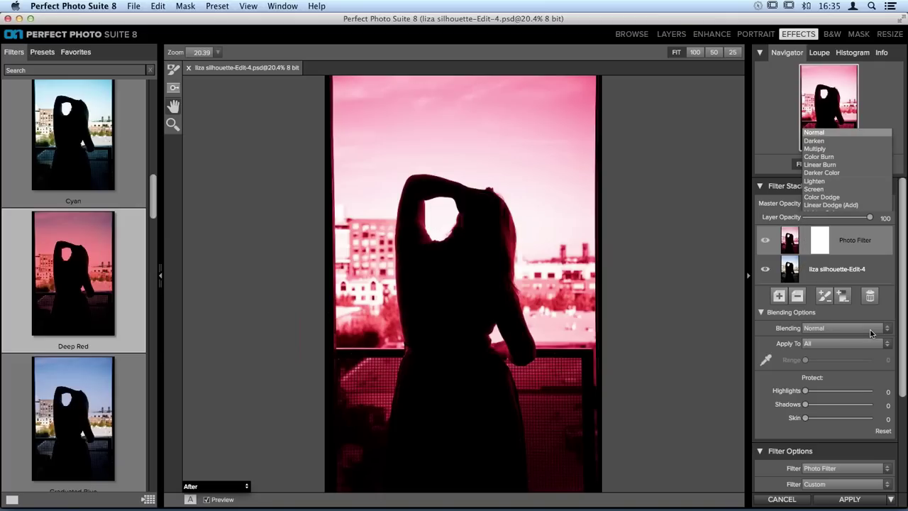
{"action": "scroll", "coordinate": [814, 468], "scroll_direction": "down", "scroll_amount": 5}
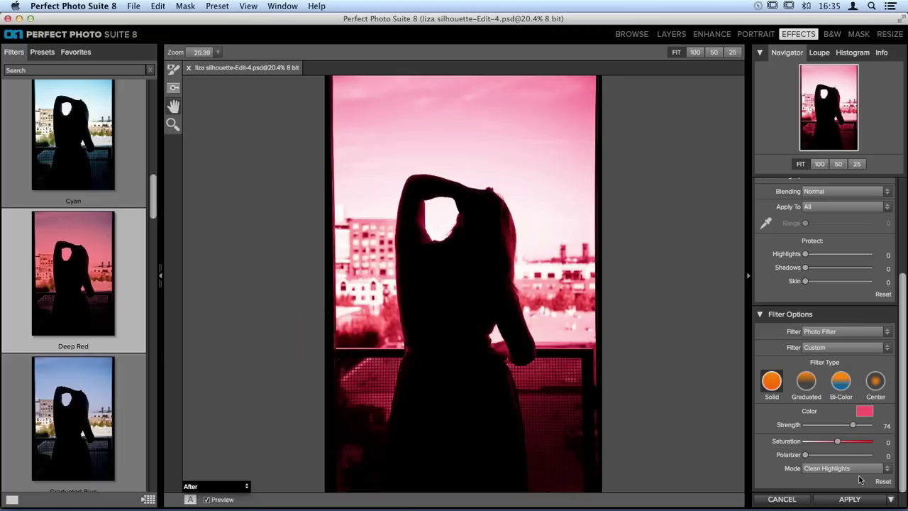
{"action": "scroll", "coordinate": [870, 454], "scroll_direction": "up", "scroll_amount": 4}
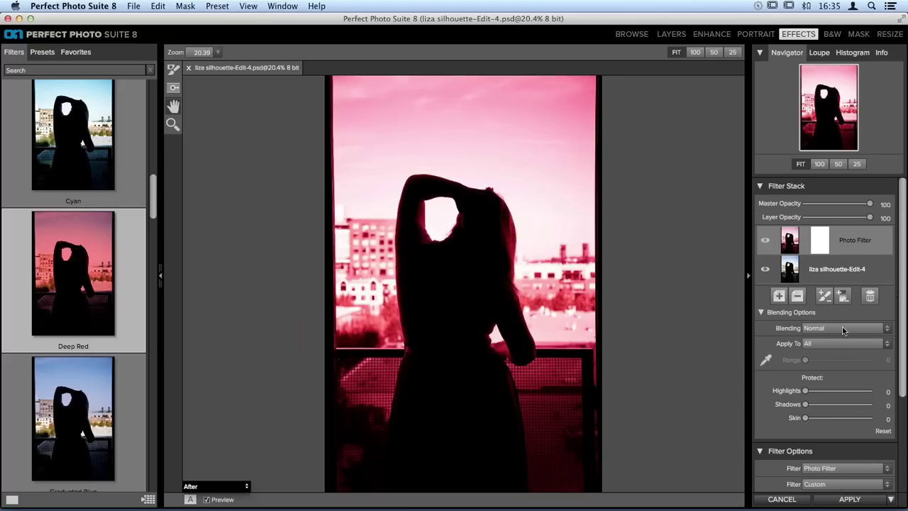
{"action": "left_click", "coordinate": [883, 328]}
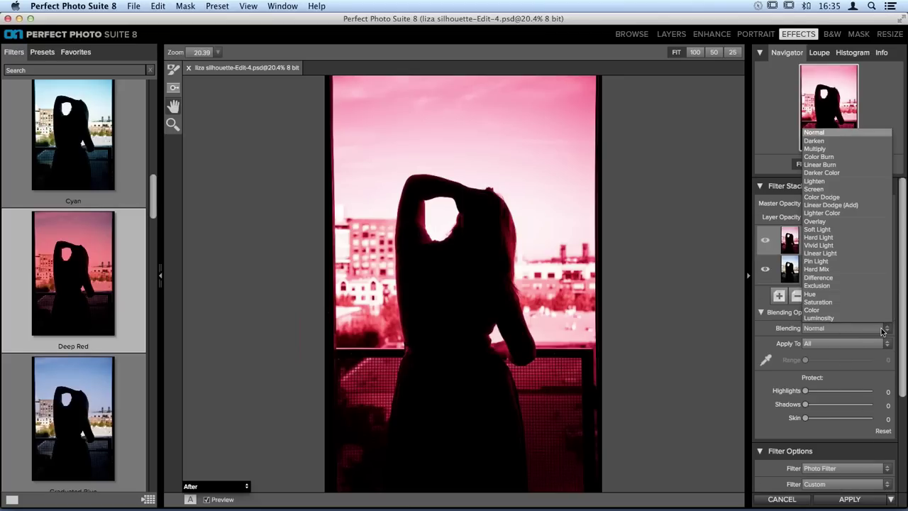
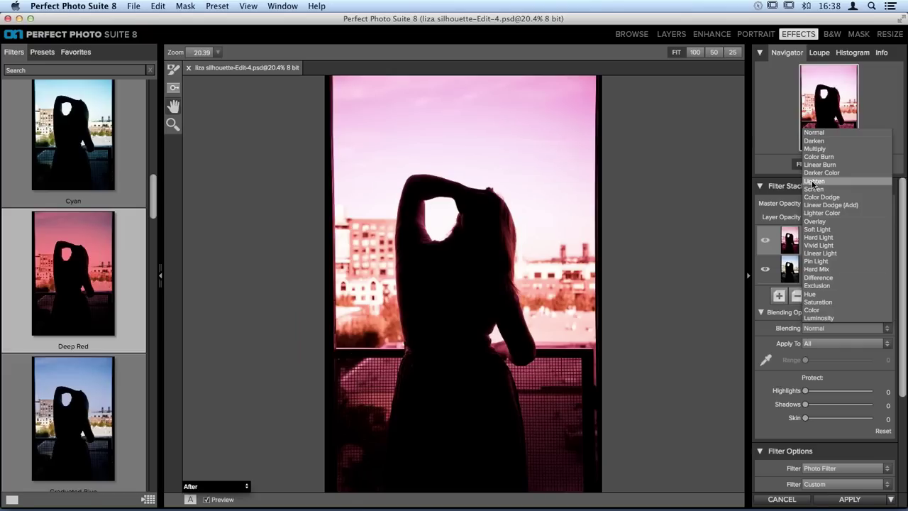
{"action": "left_click", "coordinate": [814, 182]}
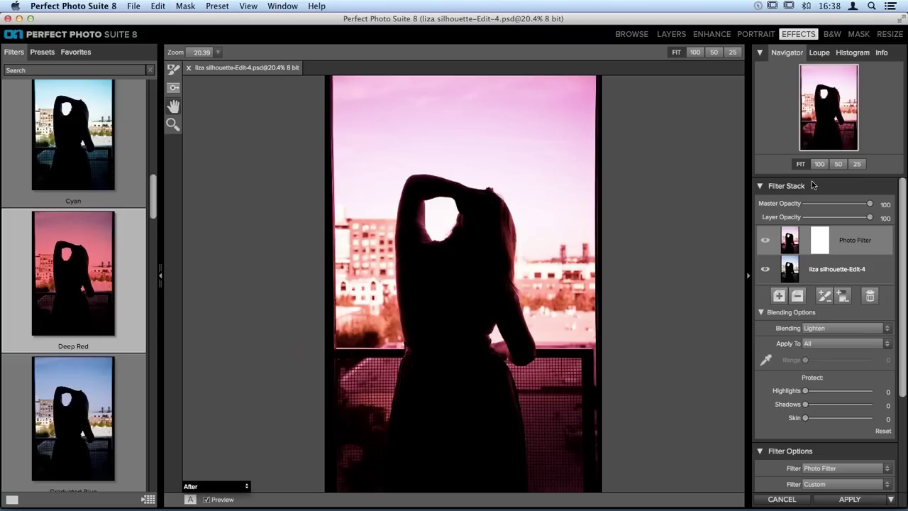
- Try limiting the Photo Filter to Midtones, and return its blending mode to Normal
{"action": "scroll", "coordinate": [809, 282], "scroll_direction": "down", "scroll_amount": 3}
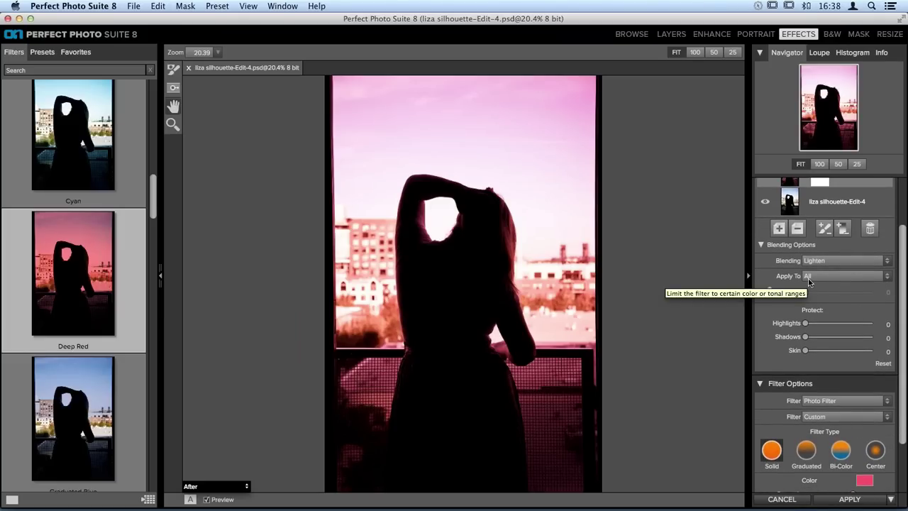
{"action": "left_click", "coordinate": [809, 277]}
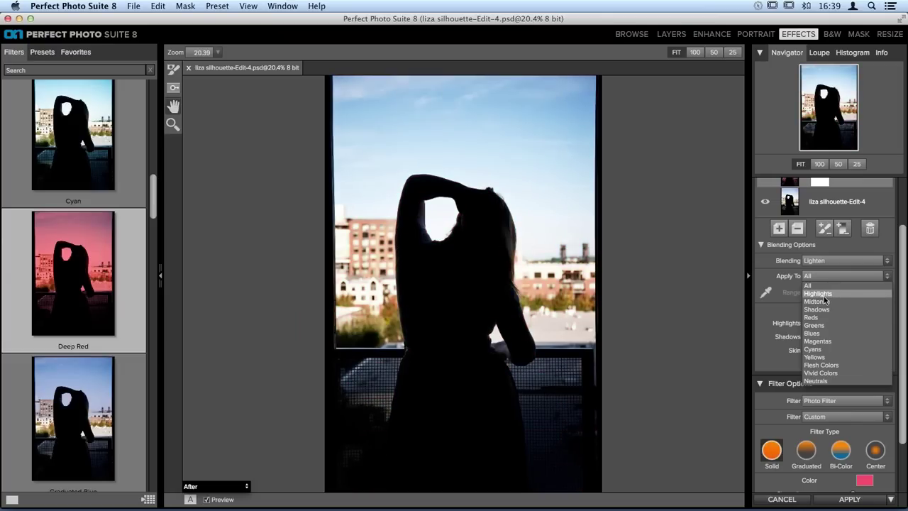
{"action": "left_click", "coordinate": [823, 299]}
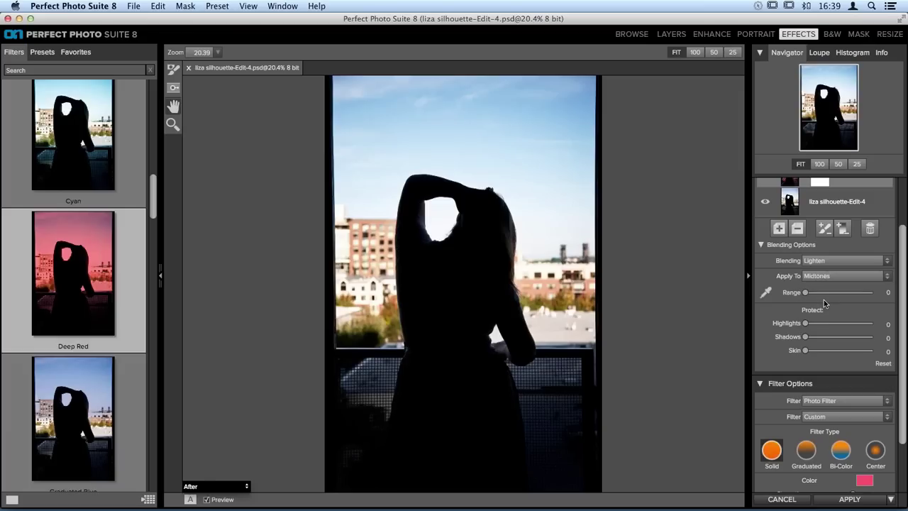
{"action": "left_click", "coordinate": [814, 259]}
{"action": "left_click", "coordinate": [815, 271]}
- Limit the Photo Filter to Highlights, trying a range of 45 and 18 before settling on 41
{"action": "left_click_drag", "start_coordinate": [821, 297], "coordinate": [836, 297]}
{"action": "left_click", "coordinate": [816, 276]}
{"action": "left_click", "coordinate": [818, 294]}
{"action": "left_click", "coordinate": [851, 276]}
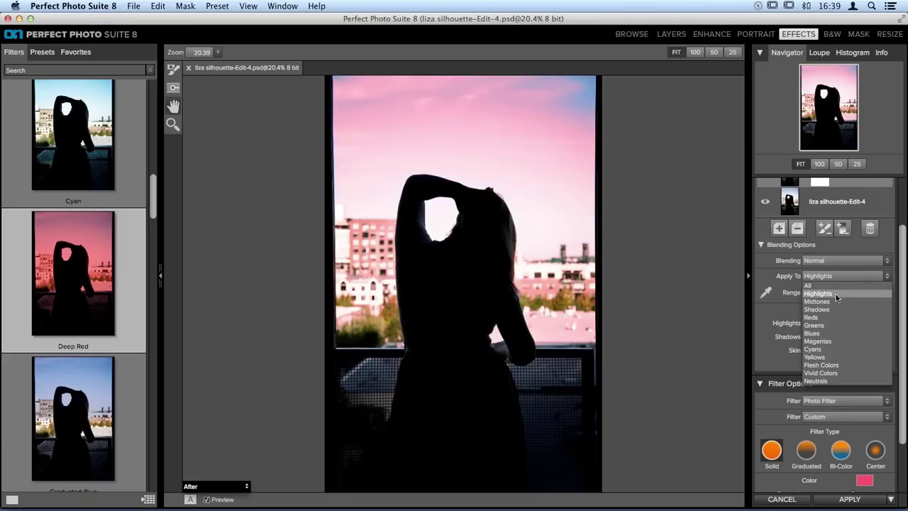
{"action": "left_click", "coordinate": [835, 294]}
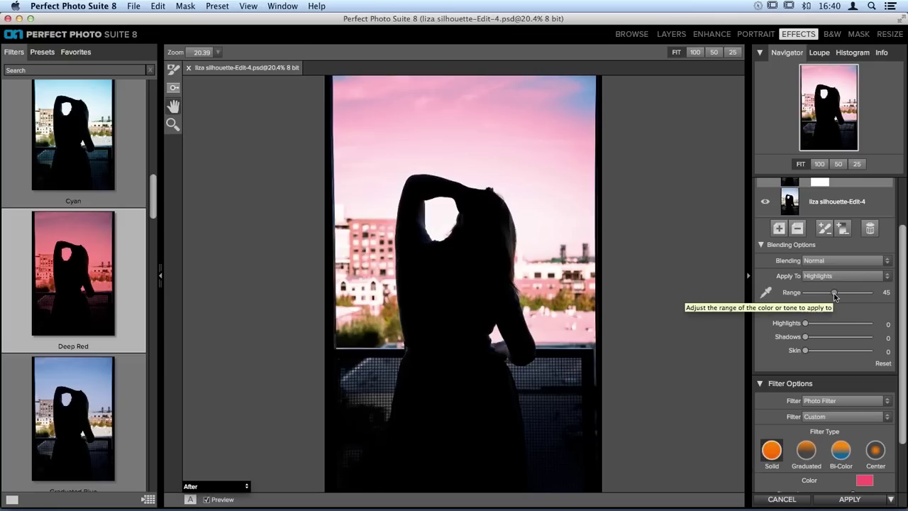
{"action": "left_click_drag", "start_coordinate": [835, 294], "coordinate": [818, 294]}
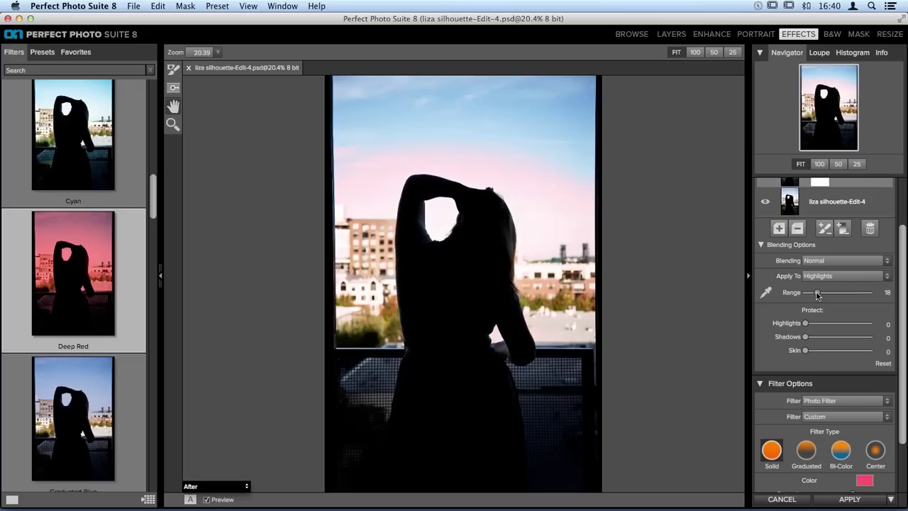
{"action": "mouse_move", "coordinate": [818, 296]}
{"action": "left_mouse_down"}
{"action": "mouse_move", "coordinate": [852, 298]}
{"action": "mouse_move", "coordinate": [831, 295]}
{"action": "left_mouse_up"}
- Try applying the Photo Filter to Yellows only, and choose Neutrals as its target range instead
{"action": "left_click", "coordinate": [817, 276]}
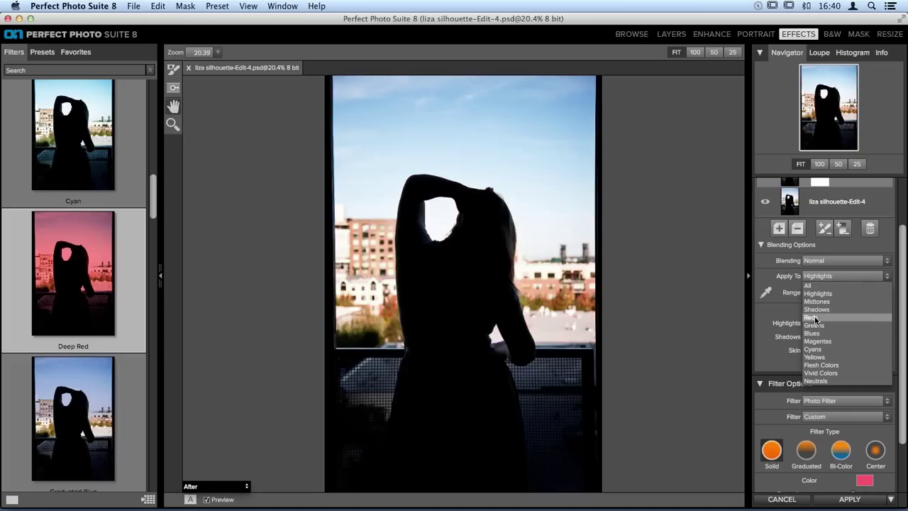
{"action": "left_click", "coordinate": [814, 357]}
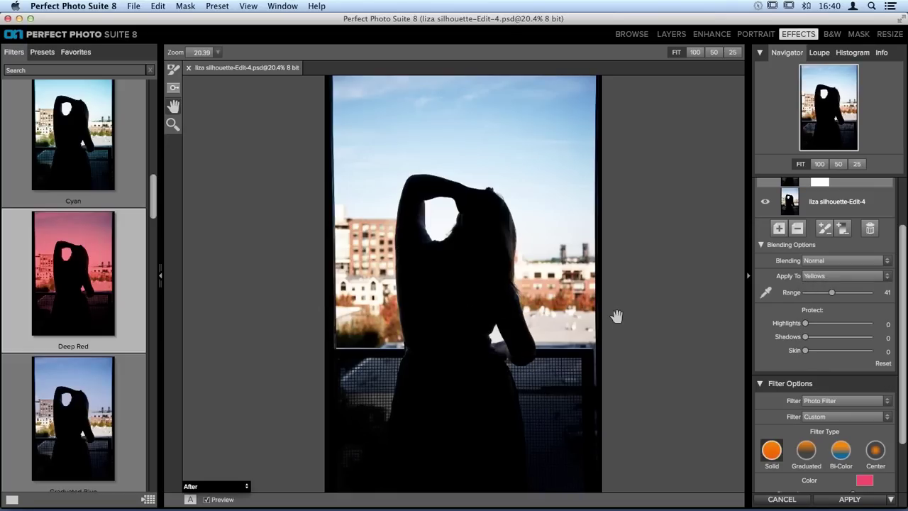
{"action": "left_click", "coordinate": [858, 278]}
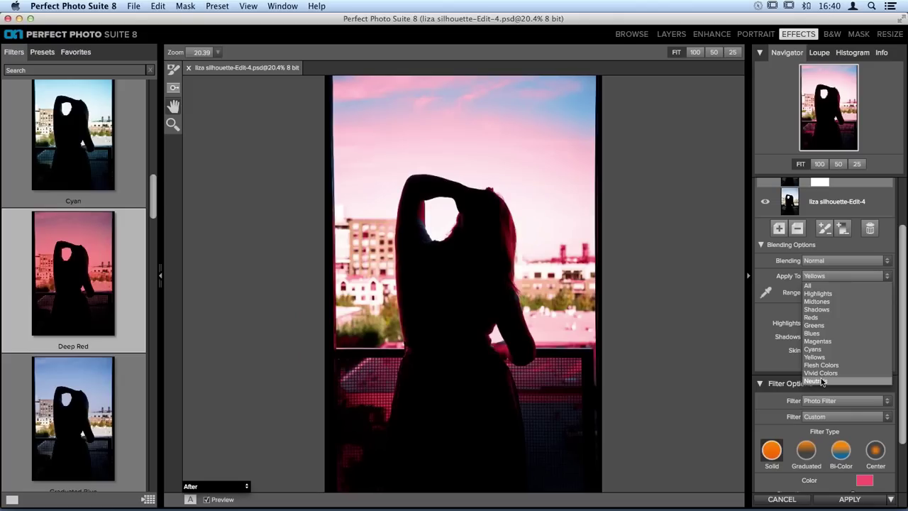
{"action": "left_click", "coordinate": [822, 382]}
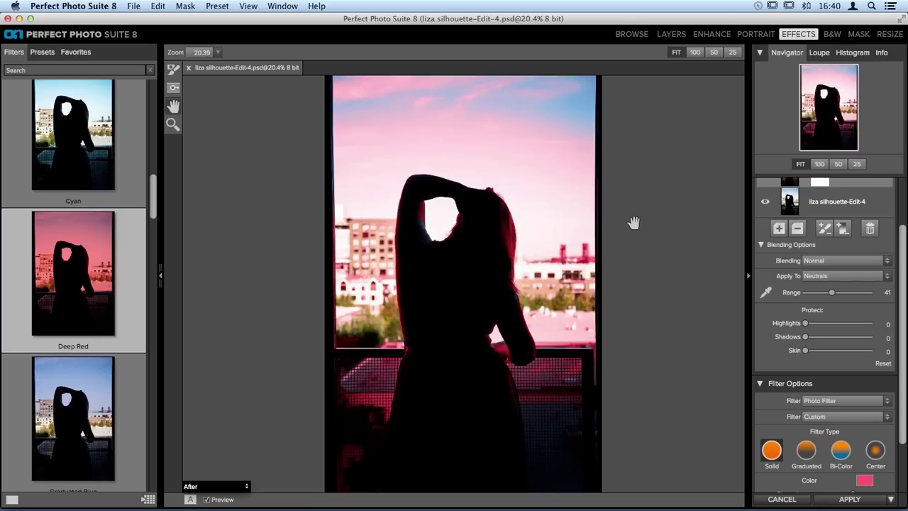
- Apply the Photo Filter to All, and try protecting highlights at 62, shadows at 63 and skin at 40
{"action": "left_click", "coordinate": [846, 277]}
{"action": "left_click", "coordinate": [835, 291]}
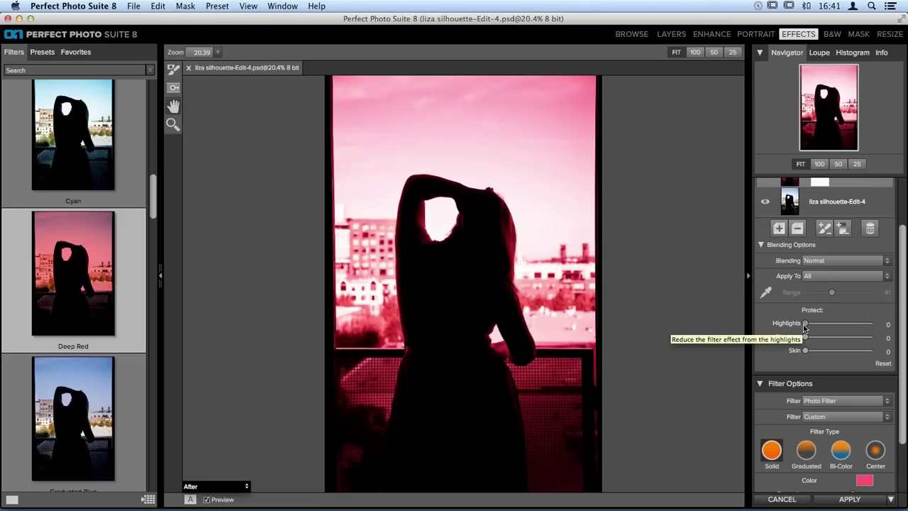
{"action": "left_click_drag", "start_coordinate": [805, 325], "coordinate": [860, 327]}
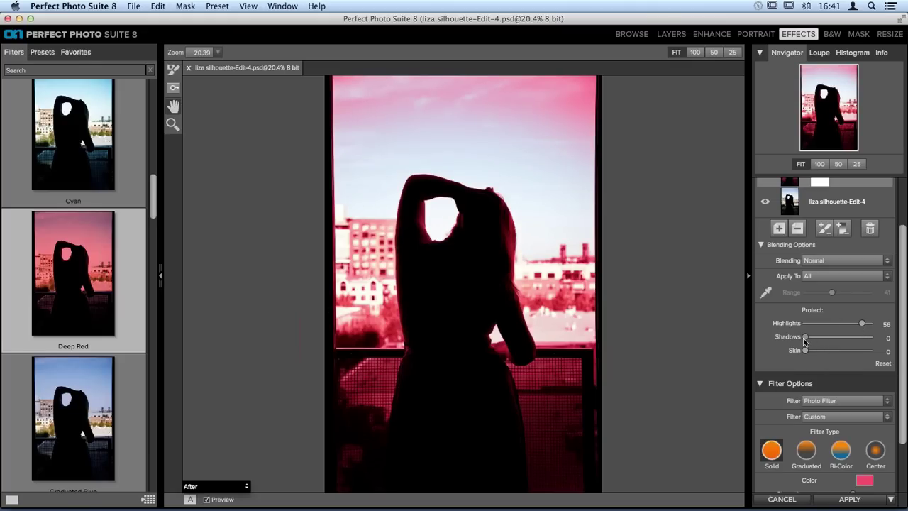
{"action": "left_click_drag", "start_coordinate": [805, 341], "coordinate": [868, 323]}
{"action": "left_click_drag", "start_coordinate": [806, 351], "coordinate": [833, 353]}
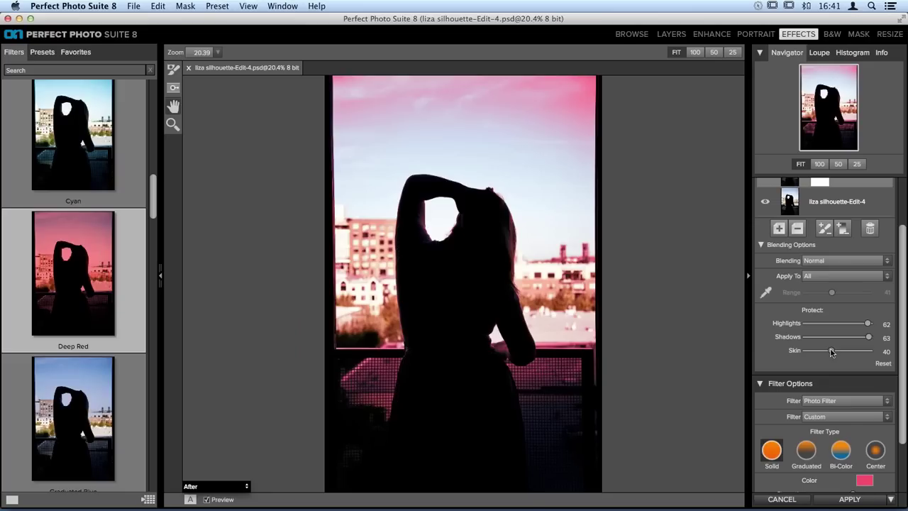
- Reset the Photo Filter's skin, highlight and shadow protection to 0, and protect highlights at 46 and shadows at 57
{"action": "left_click_drag", "start_coordinate": [831, 352], "coordinate": [805, 350]}
{"action": "left_click_drag", "start_coordinate": [867, 323], "coordinate": [808, 323]}
{"action": "left_click_drag", "start_coordinate": [869, 337], "coordinate": [788, 323]}
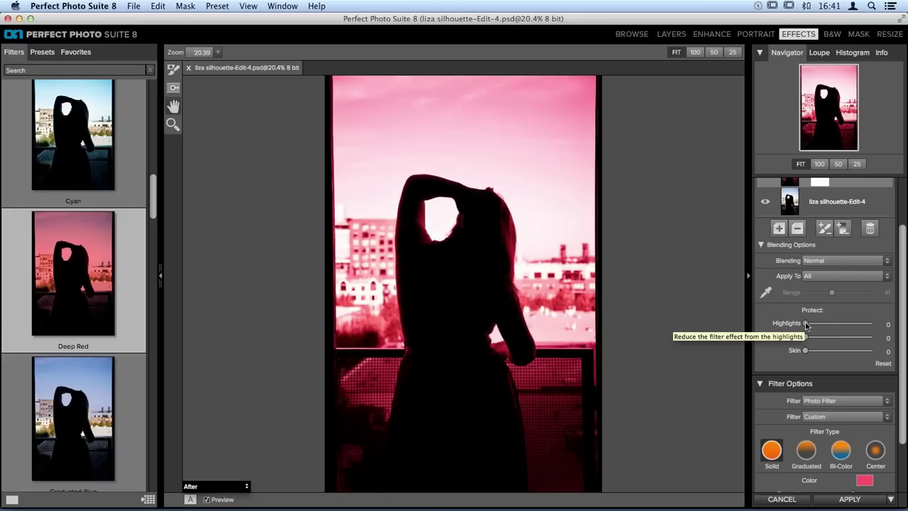
{"action": "left_click_drag", "start_coordinate": [806, 324], "coordinate": [864, 337]}
{"action": "left_click", "coordinate": [853, 337]}
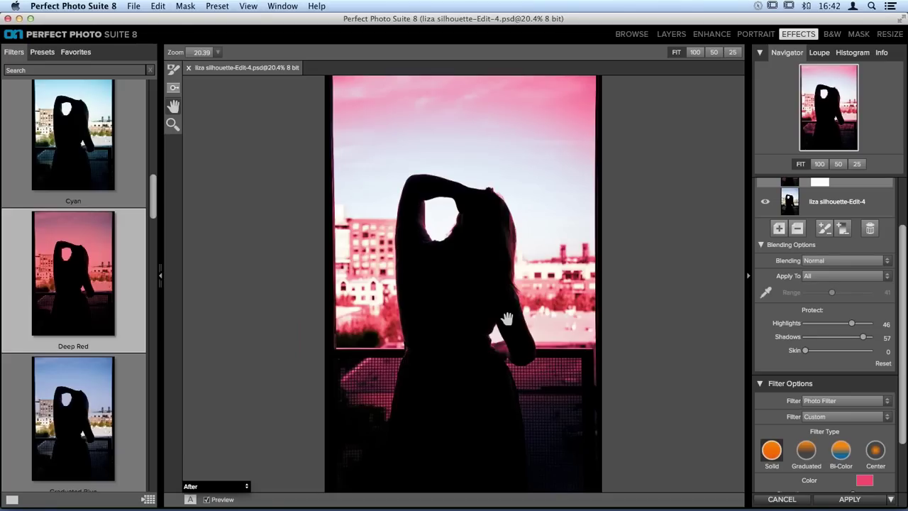
- Collapse the Blending Options of the Photo Filter layer
{"action": "scroll", "coordinate": [862, 330], "scroll_direction": "up", "scroll_amount": 3}
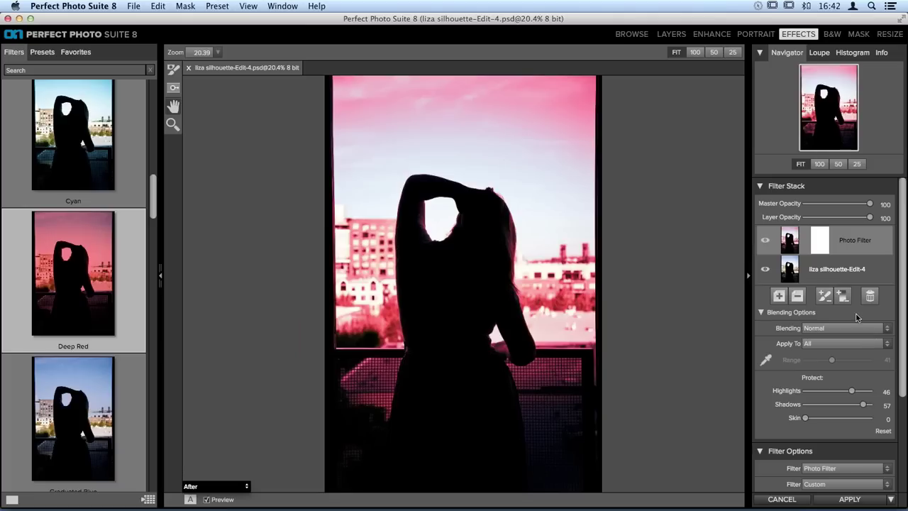
{"action": "scroll", "coordinate": [810, 425], "scroll_direction": "down", "scroll_amount": 3}
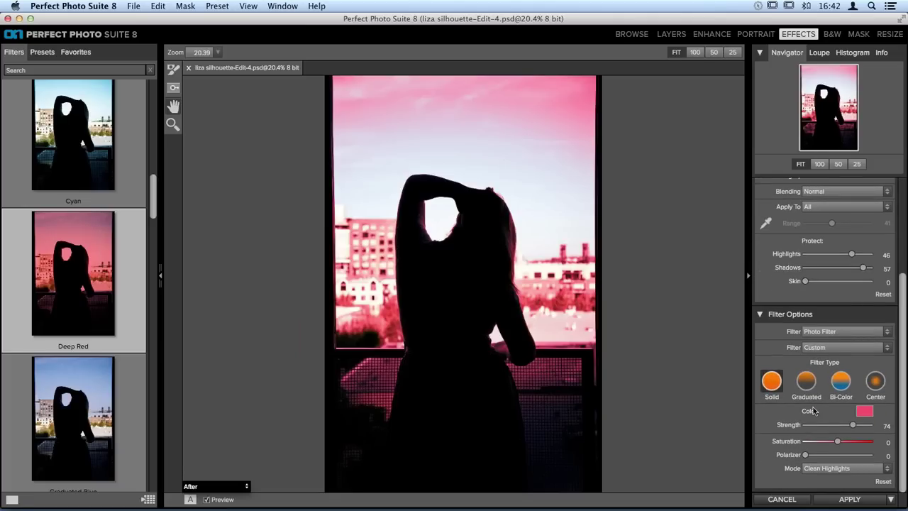
{"action": "scroll", "coordinate": [870, 327], "scroll_direction": "up", "scroll_amount": 1}
{"action": "scroll", "coordinate": [870, 327], "scroll_direction": "up", "scroll_amount": 3}
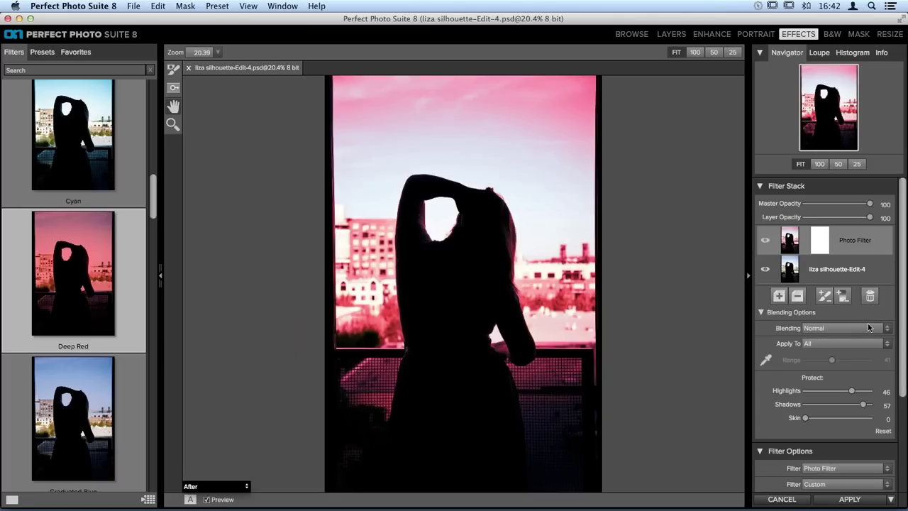
{"action": "left_click", "coordinate": [762, 312]}
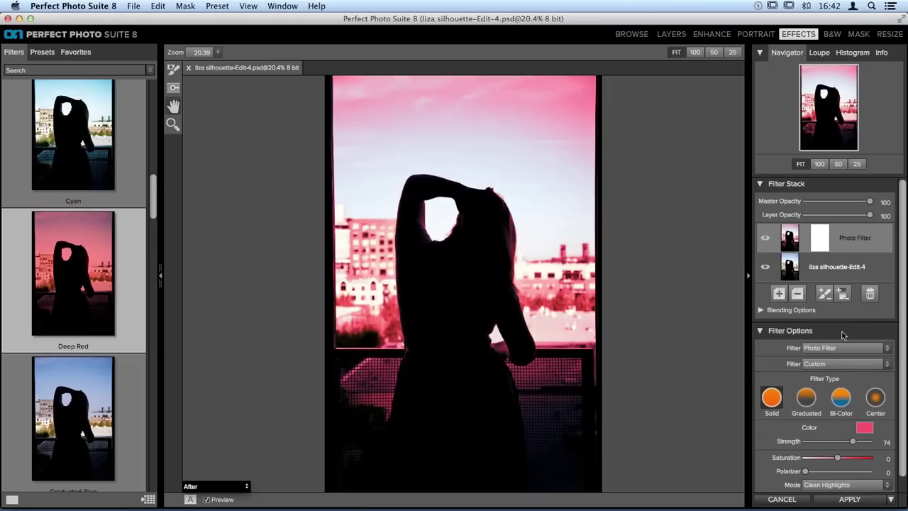
{"action": "scroll", "coordinate": [774, 317], "scroll_direction": "down", "scroll_amount": 2}
- Collapse the Photo Filter category in the filter library and expand the Tone Enhancer category
{"action": "scroll", "coordinate": [83, 139], "scroll_direction": "up", "scroll_amount": 10}
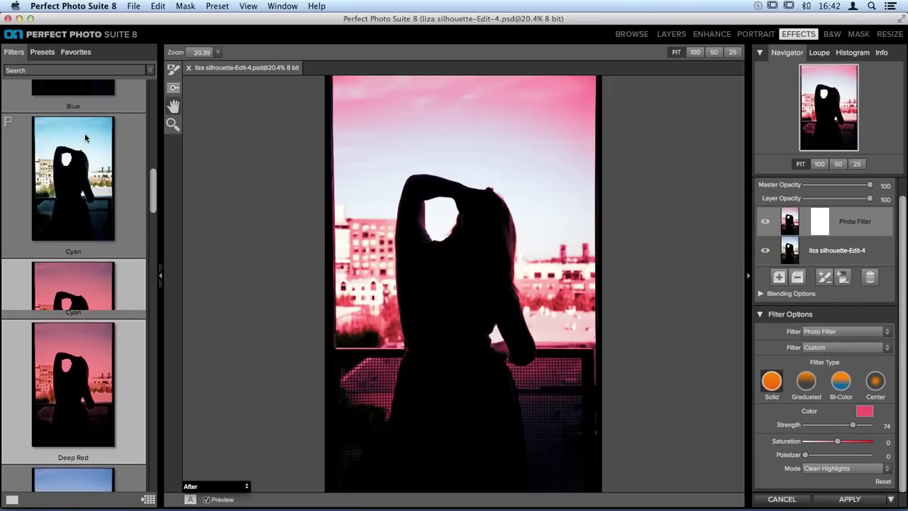
{"action": "scroll", "coordinate": [83, 139], "scroll_direction": "up", "scroll_amount": 6}
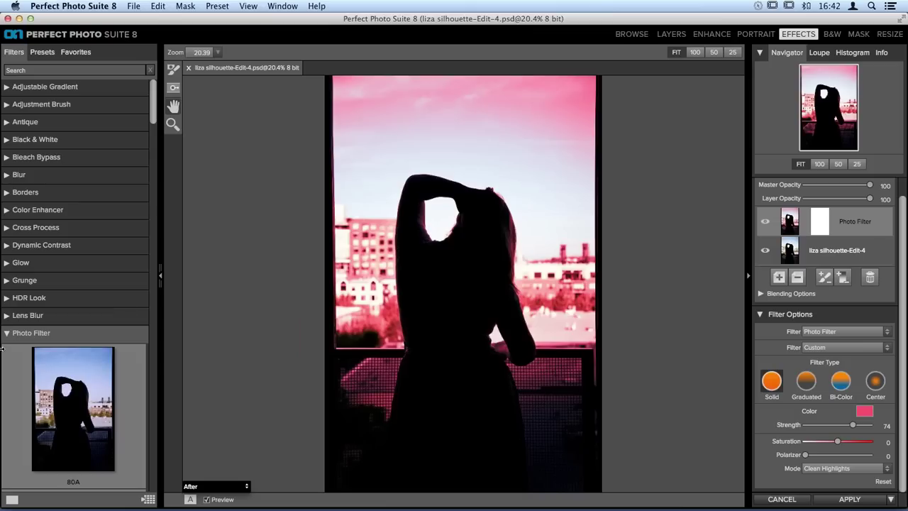
{"action": "left_click", "coordinate": [9, 336]}
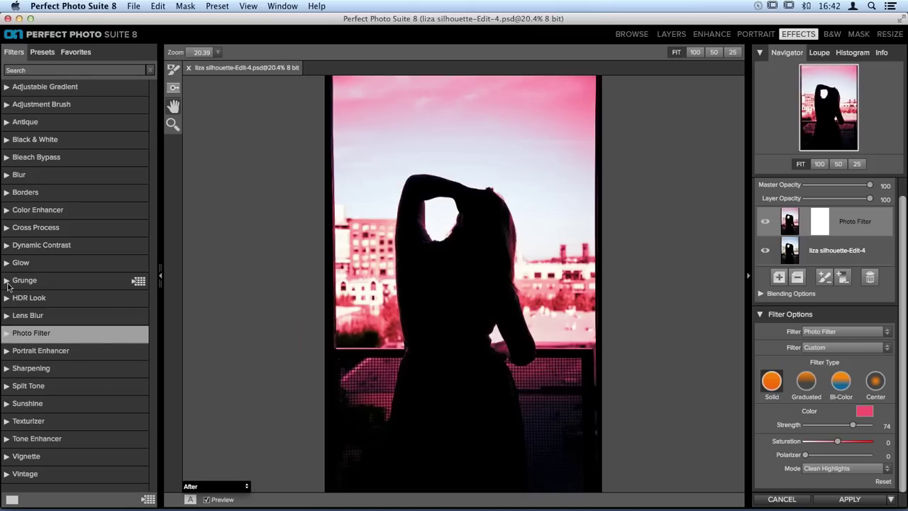
{"action": "left_click", "coordinate": [70, 438]}
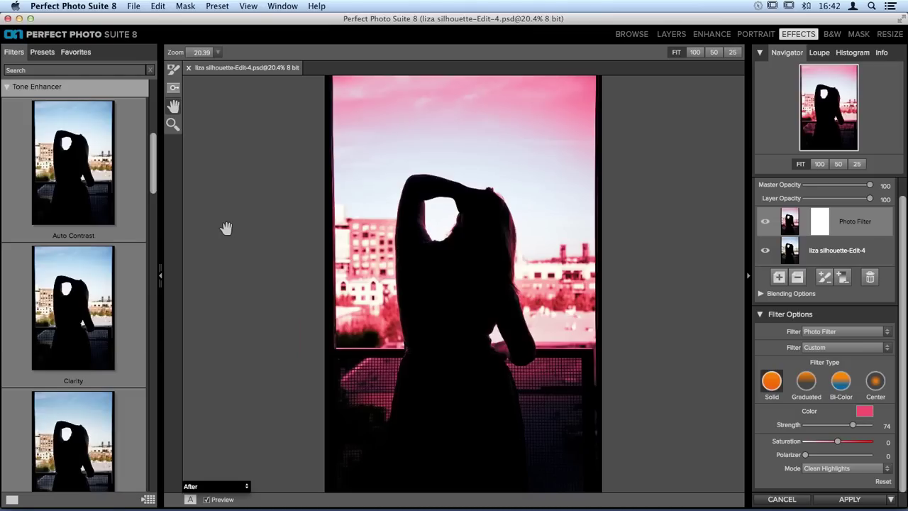
- Browse the Tone Enhancer presets and replace the Photo Filter with Auto Contrast
{"action": "scroll", "coordinate": [56, 272], "scroll_direction": "down", "scroll_amount": 5}
{"action": "scroll", "coordinate": [56, 272], "scroll_direction": "down", "scroll_amount": 1}
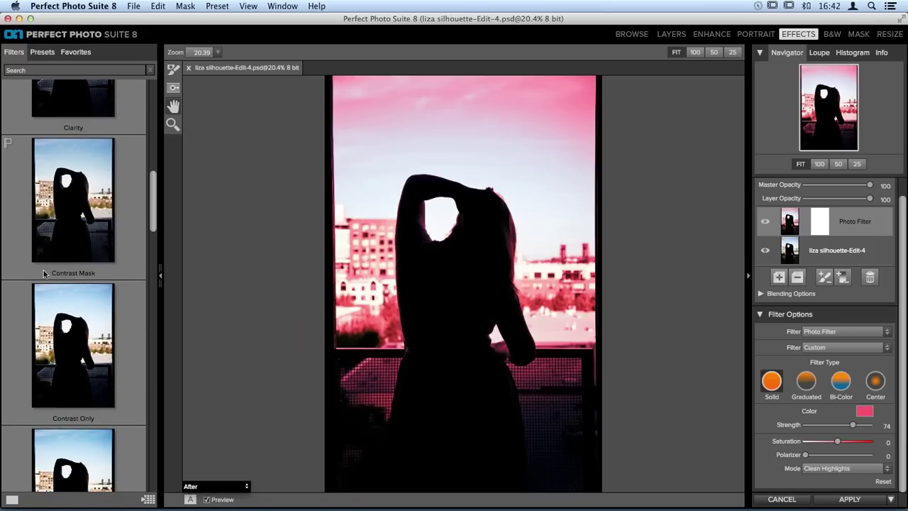
{"action": "scroll", "coordinate": [88, 268], "scroll_direction": "down", "scroll_amount": 1}
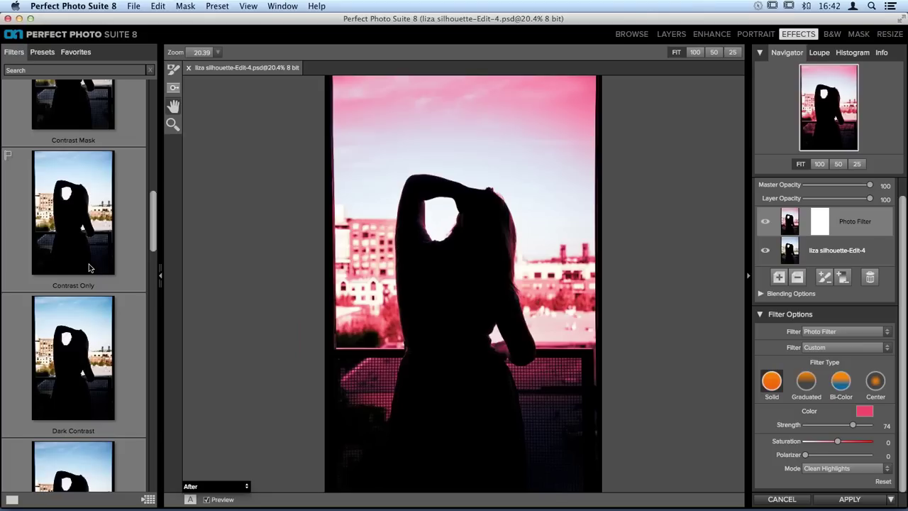
{"action": "scroll", "coordinate": [91, 291], "scroll_direction": "down", "scroll_amount": 4}
{"action": "scroll", "coordinate": [90, 301], "scroll_direction": "down", "scroll_amount": 5}
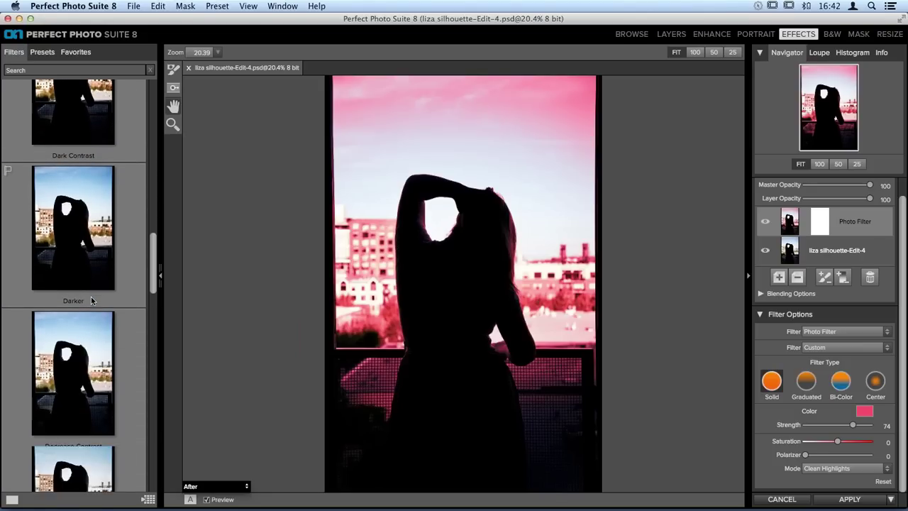
{"action": "scroll", "coordinate": [91, 301], "scroll_direction": "up", "scroll_amount": 8}
{"action": "scroll", "coordinate": [91, 301], "scroll_direction": "up", "scroll_amount": 10}
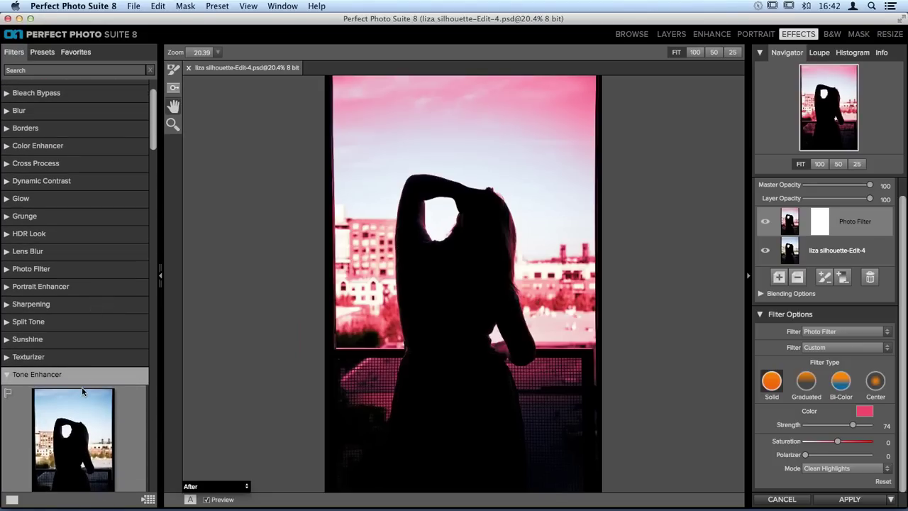
{"action": "scroll", "coordinate": [82, 387], "scroll_direction": "down", "scroll_amount": 8}
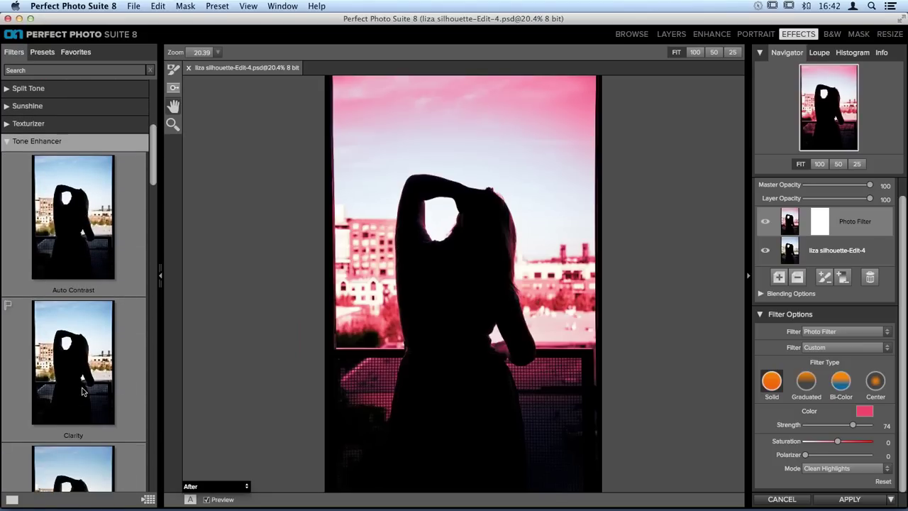
{"action": "left_click", "coordinate": [73, 226]}
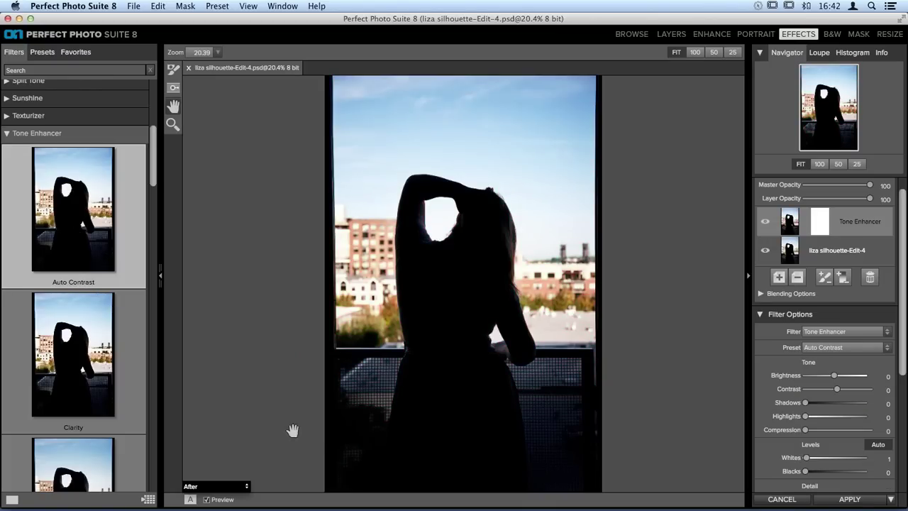
- Try raising the Composite tone curve's midpoint to input 110, output 152, and pull it back to the diagonal
{"action": "scroll", "coordinate": [803, 414], "scroll_direction": "down", "scroll_amount": 2}
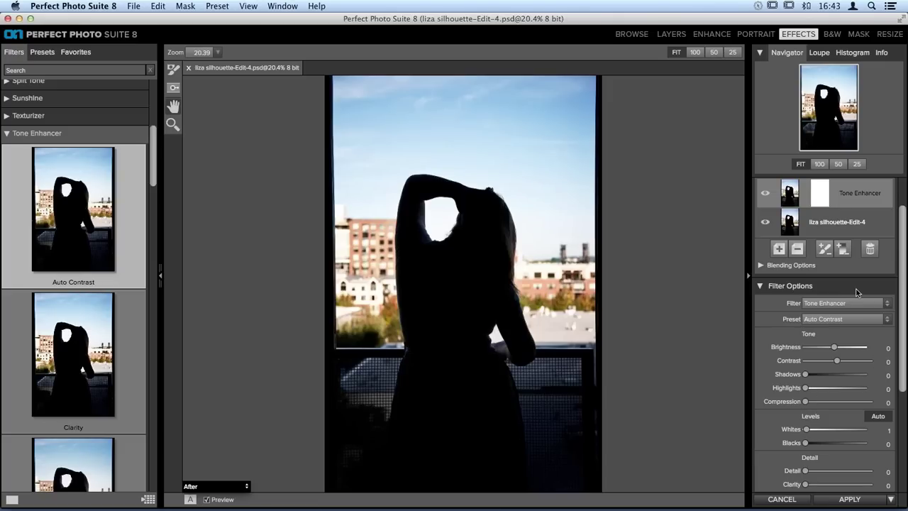
{"action": "scroll", "coordinate": [857, 288], "scroll_direction": "down", "scroll_amount": 2}
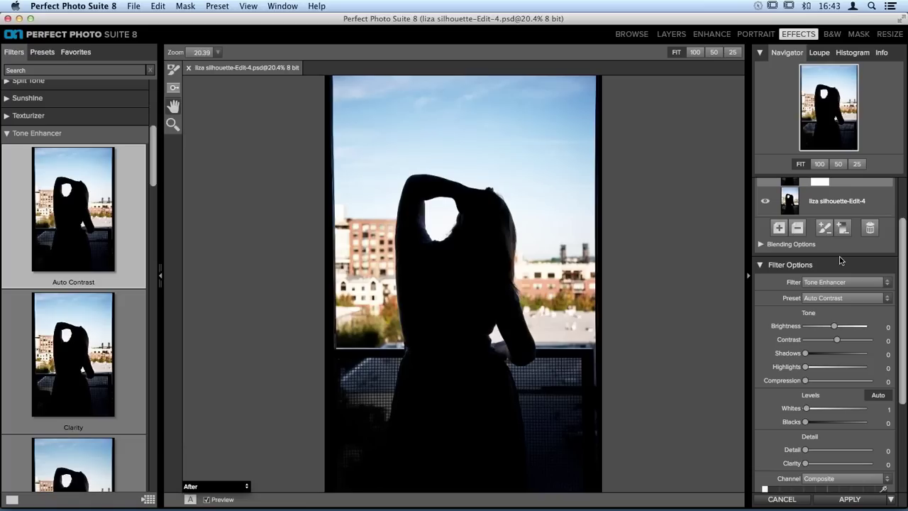
{"action": "scroll", "coordinate": [839, 260], "scroll_direction": "down", "scroll_amount": 5}
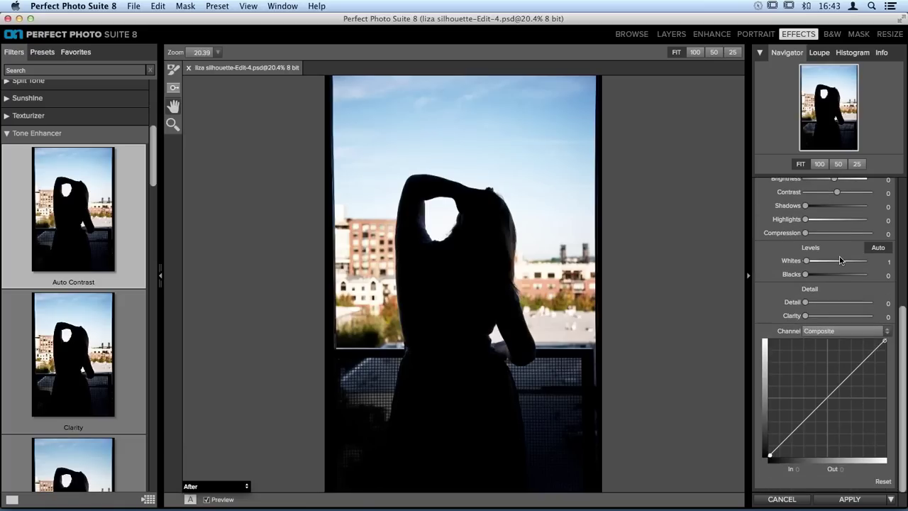
{"action": "scroll", "coordinate": [856, 228], "scroll_direction": "up", "scroll_amount": 1}
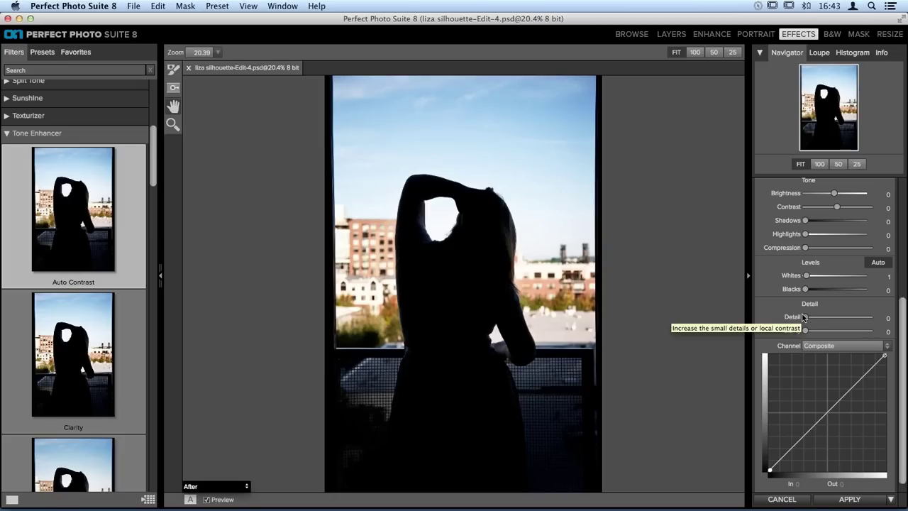
{"action": "scroll", "coordinate": [826, 332], "scroll_direction": "down", "scroll_amount": 1}
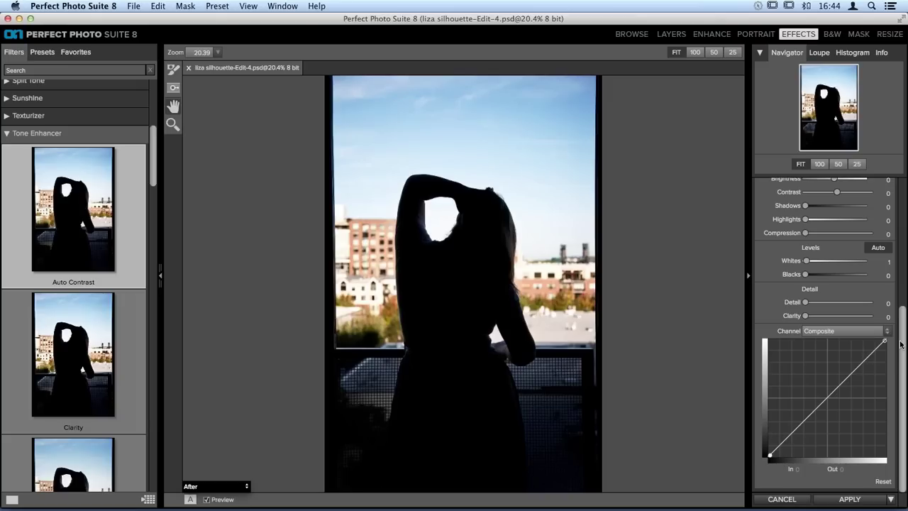
{"action": "left_click", "coordinate": [827, 398]}
{"action": "left_click_drag", "start_coordinate": [828, 401], "coordinate": [819, 388]}
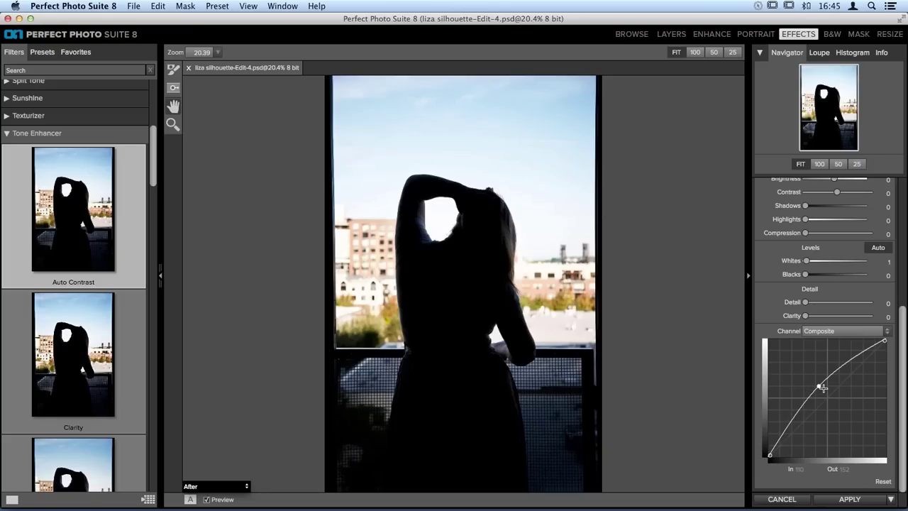
{"action": "left_click_drag", "start_coordinate": [819, 386], "coordinate": [821, 389]}
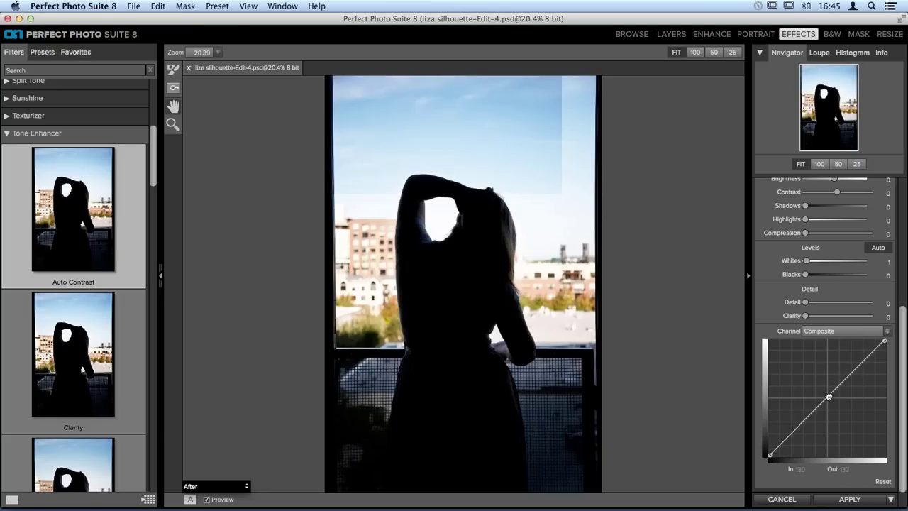
- Try Tone Enhancer brightness values of 40, 100 and -100 before settling on 1
{"action": "scroll", "coordinate": [834, 355], "scroll_direction": "up", "scroll_amount": 4}
{"action": "scroll", "coordinate": [832, 347], "scroll_direction": "up", "scroll_amount": 2}
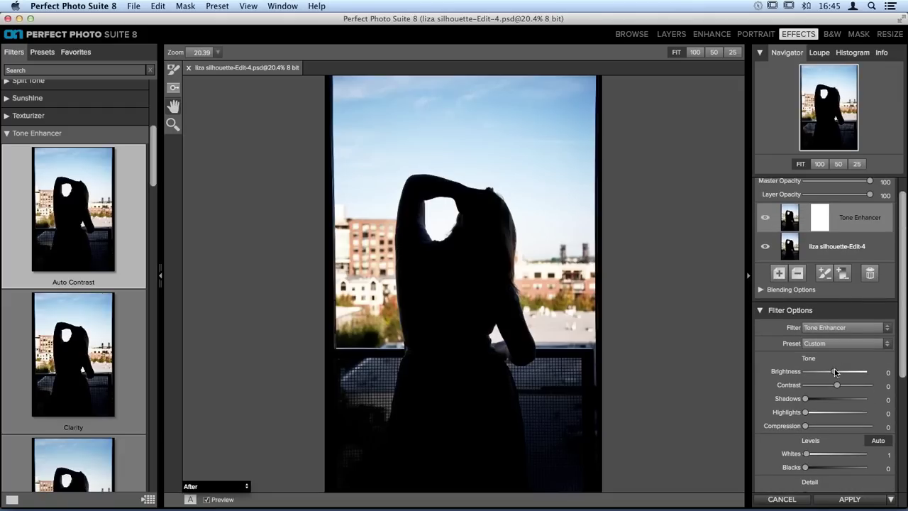
{"action": "left_click_drag", "start_coordinate": [835, 371], "coordinate": [854, 373]}
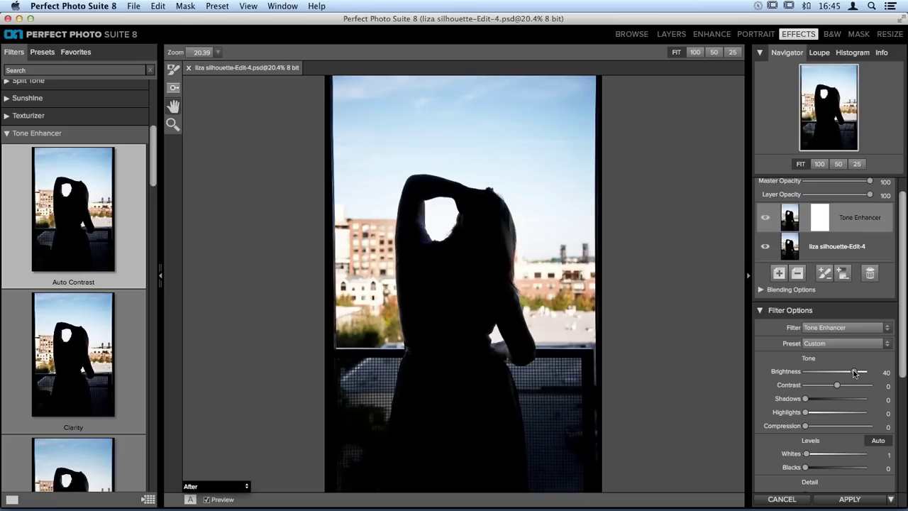
{"action": "left_click_drag", "start_coordinate": [855, 372], "coordinate": [867, 372]}
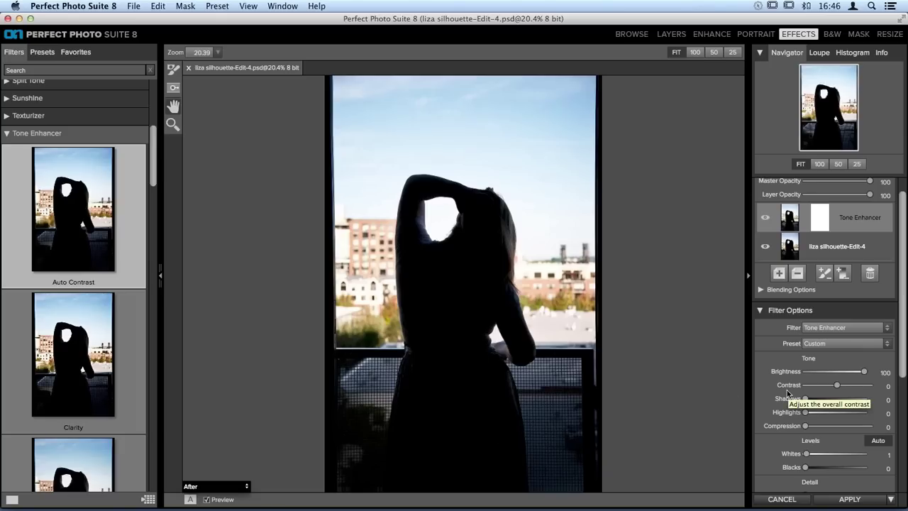
{"action": "left_click_drag", "start_coordinate": [865, 373], "coordinate": [795, 376]}
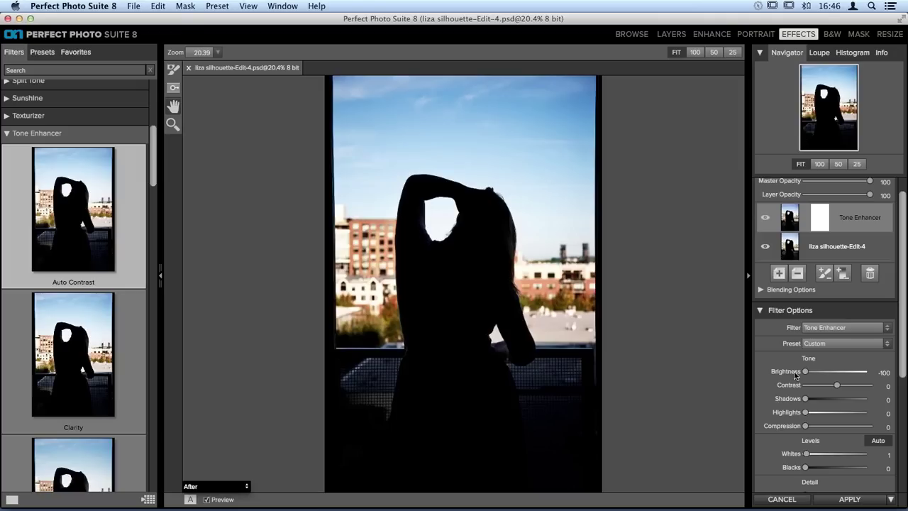
{"action": "left_click_drag", "start_coordinate": [818, 372], "coordinate": [835, 374]}
- Try an S-shaped Composite curve with a highlight point at input 180, output 218 and a shadow point at input 77, output 43
{"action": "scroll", "coordinate": [842, 377], "scroll_direction": "down", "scroll_amount": 5}
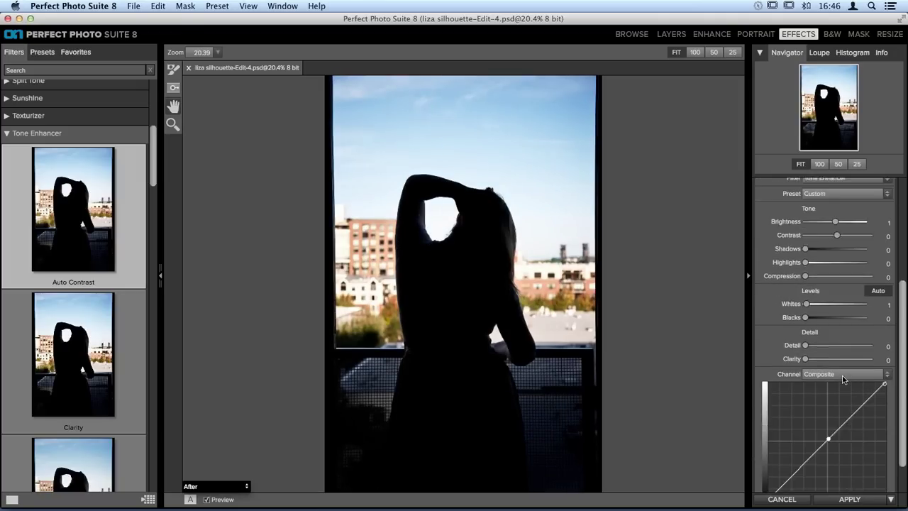
{"action": "left_click_drag", "start_coordinate": [838, 391], "coordinate": [857, 359]}
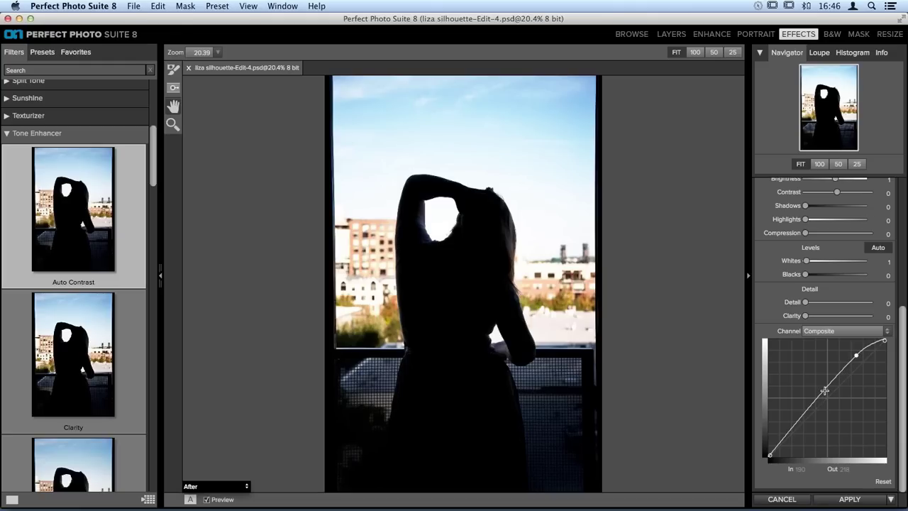
{"action": "left_click_drag", "start_coordinate": [826, 394], "coordinate": [827, 395]}
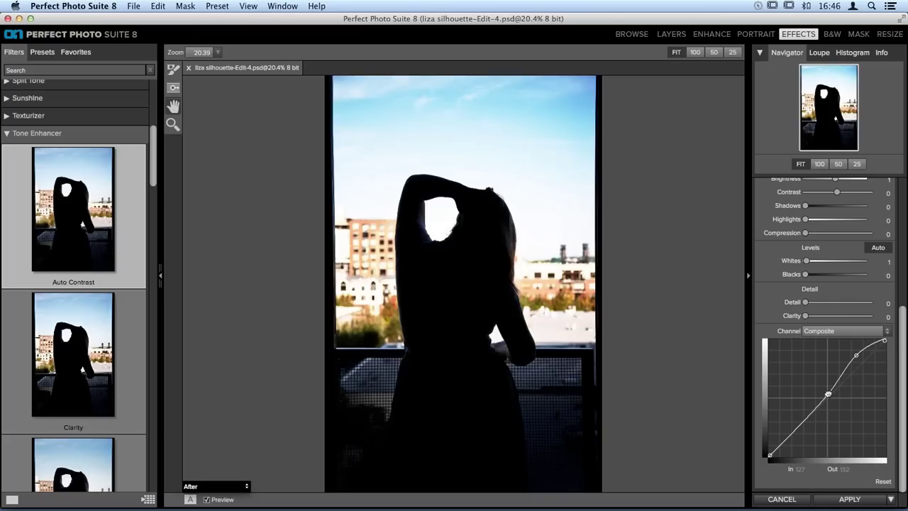
{"action": "left_click_drag", "start_coordinate": [828, 394], "coordinate": [804, 437]}
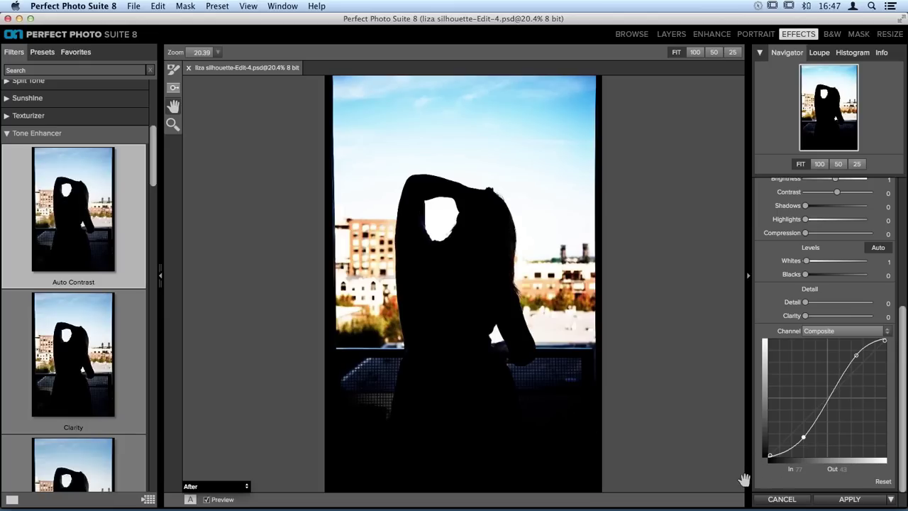
- Flatten the S-curve by moving the shadow point back to the diagonal and the highlight point to input 216, output 212
{"action": "left_click", "coordinate": [805, 439]}
{"action": "left_click_drag", "start_coordinate": [803, 437], "coordinate": [811, 412]}
{"action": "left_click_drag", "start_coordinate": [856, 354], "coordinate": [867, 358]}
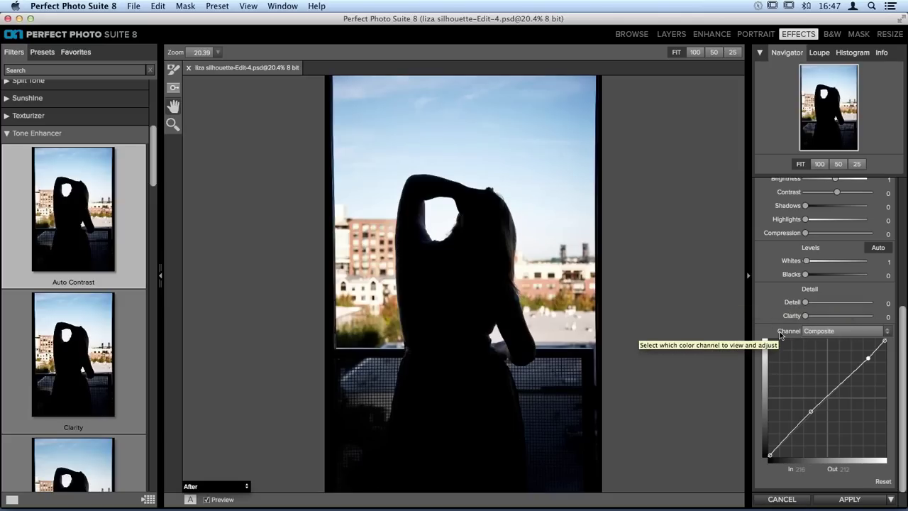
- Try an S-shaped Red channel curve with a highlight point at input 190, output 218 and a shadow point at input 105, output 41
{"action": "left_click", "coordinate": [822, 331]}
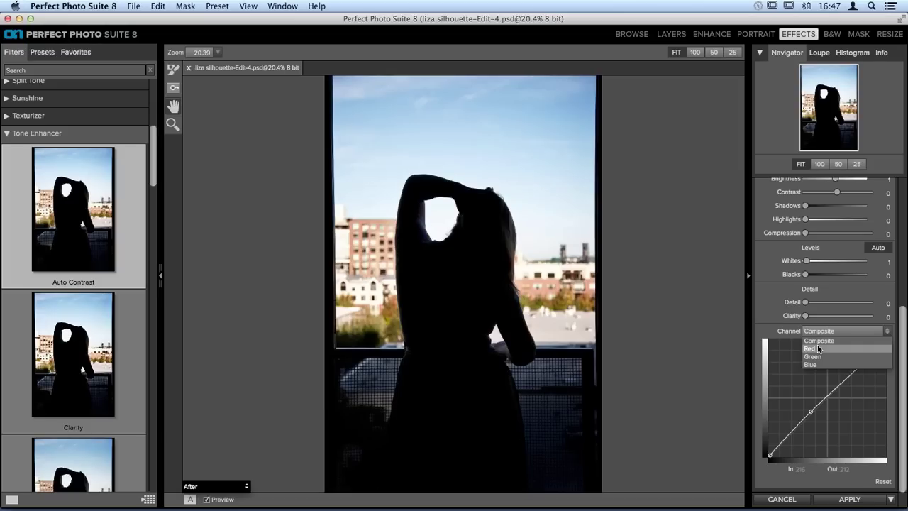
{"action": "left_click", "coordinate": [819, 349]}
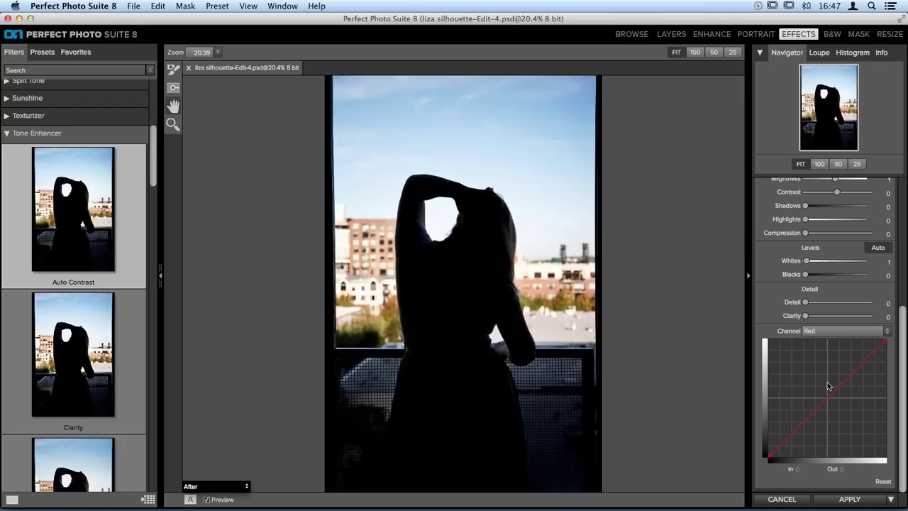
{"action": "left_click", "coordinate": [818, 332]}
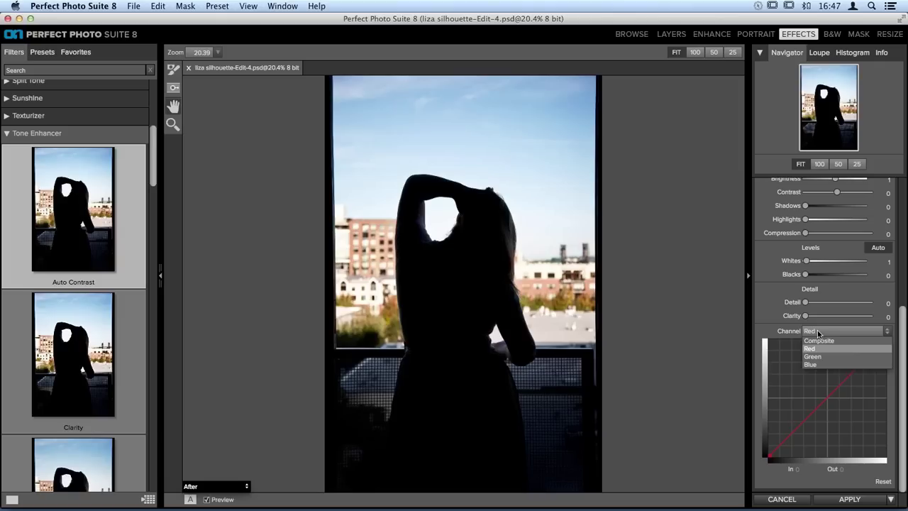
{"action": "left_click", "coordinate": [818, 333]}
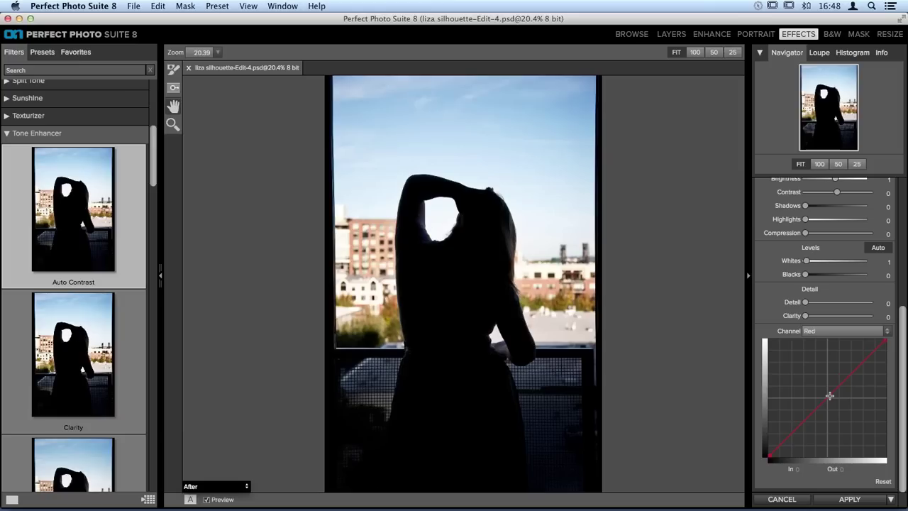
{"action": "left_click_drag", "start_coordinate": [829, 395], "coordinate": [856, 356]}
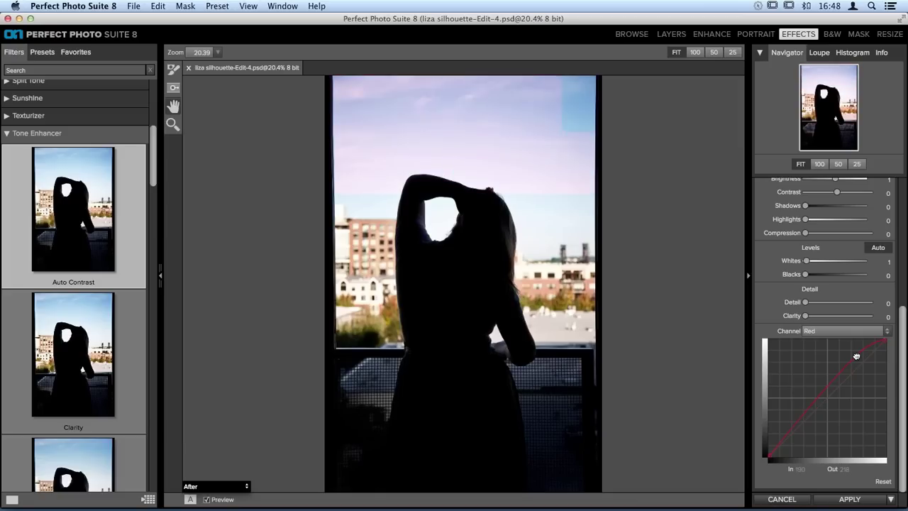
{"action": "left_click", "coordinate": [800, 416]}
{"action": "left_click_drag", "start_coordinate": [800, 416], "coordinate": [817, 442]}
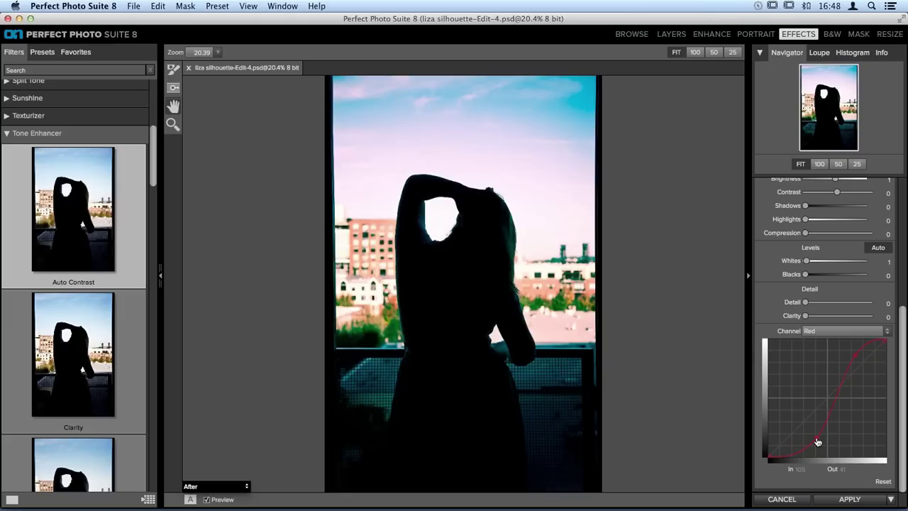
- Try a Green channel curve with a highlight point at input 187, output 210 and a shadow point at input 55, output 52
{"action": "left_click", "coordinate": [819, 331]}
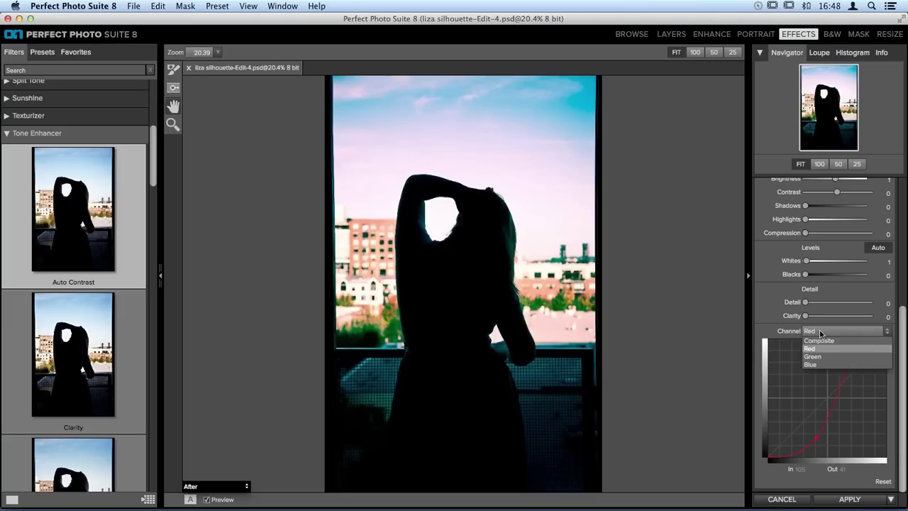
{"action": "left_click", "coordinate": [820, 357]}
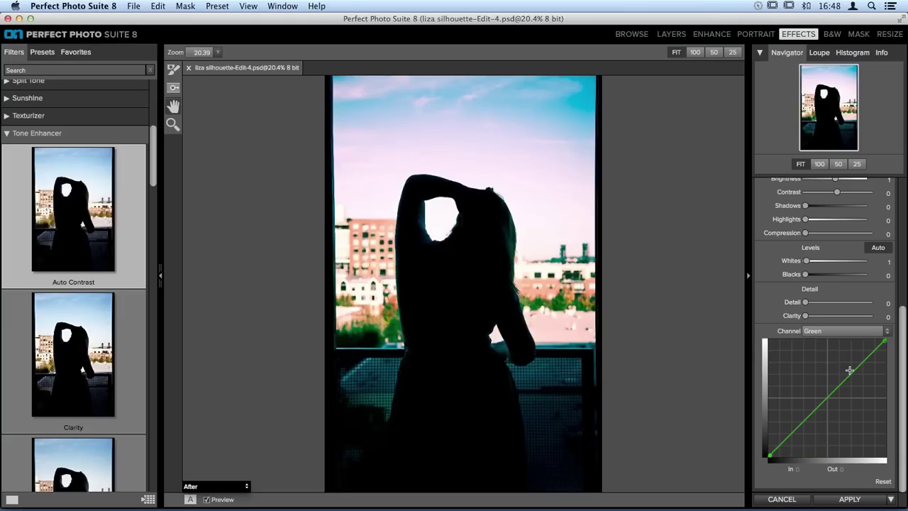
{"action": "mouse_move", "coordinate": [855, 364]}
{"action": "left_mouse_down"}
{"action": "mouse_move", "coordinate": [862, 384]}
{"action": "mouse_move", "coordinate": [855, 359]}
{"action": "left_mouse_up"}
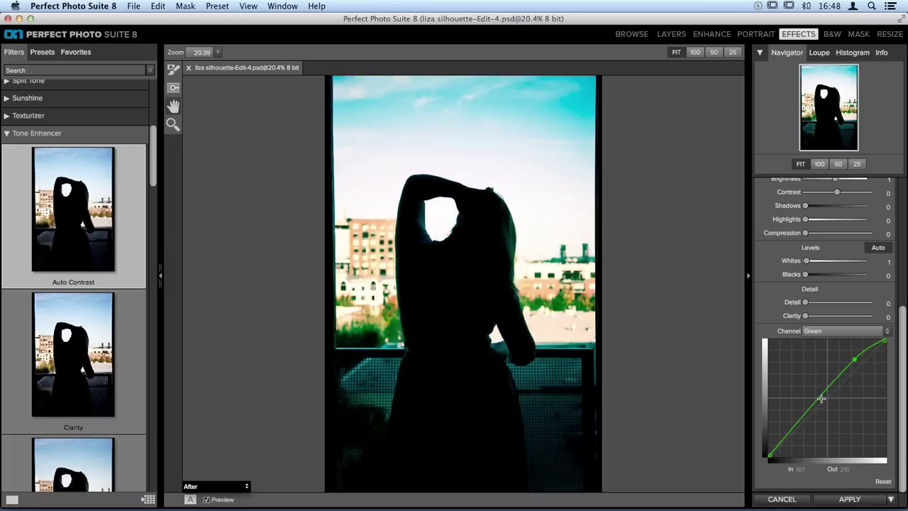
{"action": "left_click", "coordinate": [793, 432]}
{"action": "left_click_drag", "start_coordinate": [792, 432], "coordinate": [794, 436]}
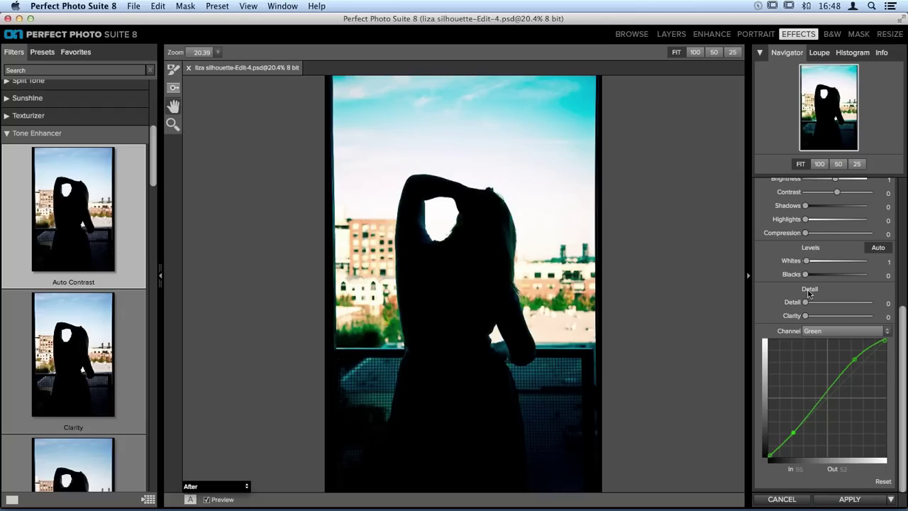
- Try raising the Composite curve's highlight point to input 212, output 228 and lowering its shadow point to input 101, output 85
{"action": "scroll", "coordinate": [844, 326], "scroll_direction": "up", "scroll_amount": 5}
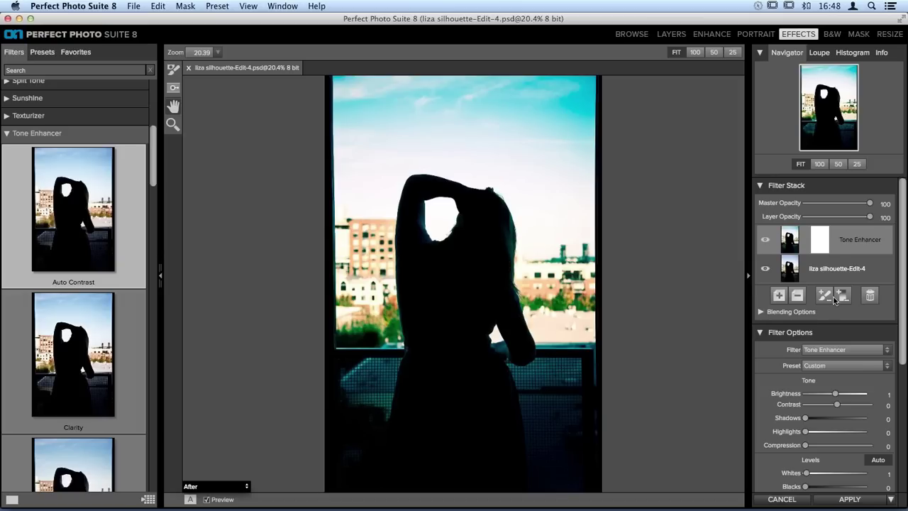
{"action": "scroll", "coordinate": [835, 301], "scroll_direction": "down", "scroll_amount": 5}
{"action": "left_click", "coordinate": [823, 332]}
{"action": "left_click", "coordinate": [822, 344]}
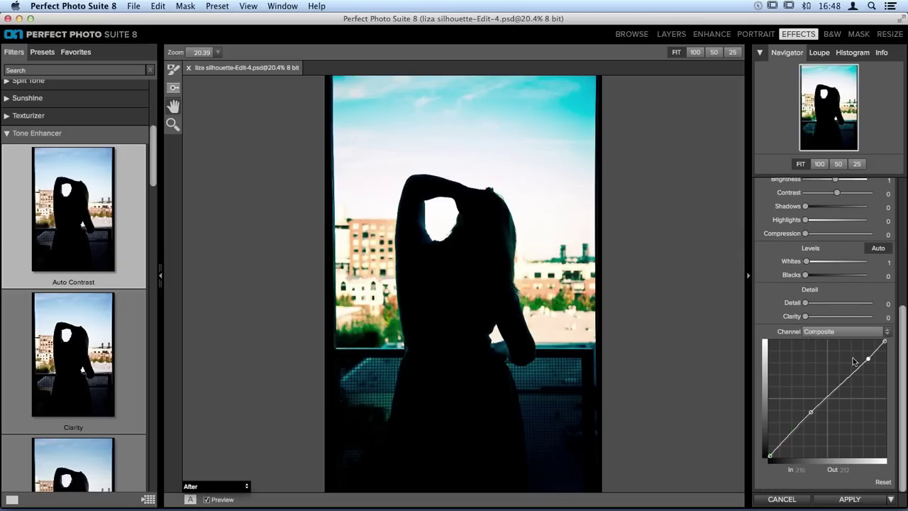
{"action": "left_click_drag", "start_coordinate": [869, 357], "coordinate": [866, 352]}
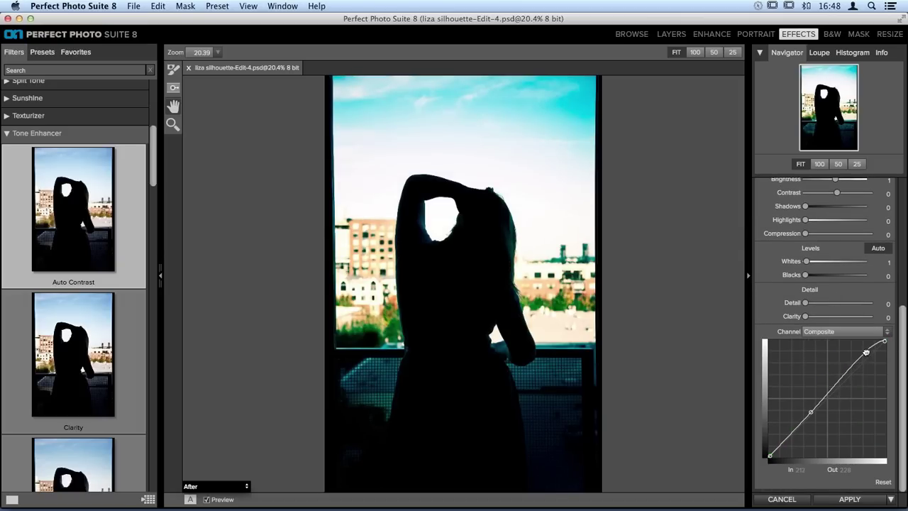
{"action": "left_click_drag", "start_coordinate": [812, 413], "coordinate": [814, 418]}
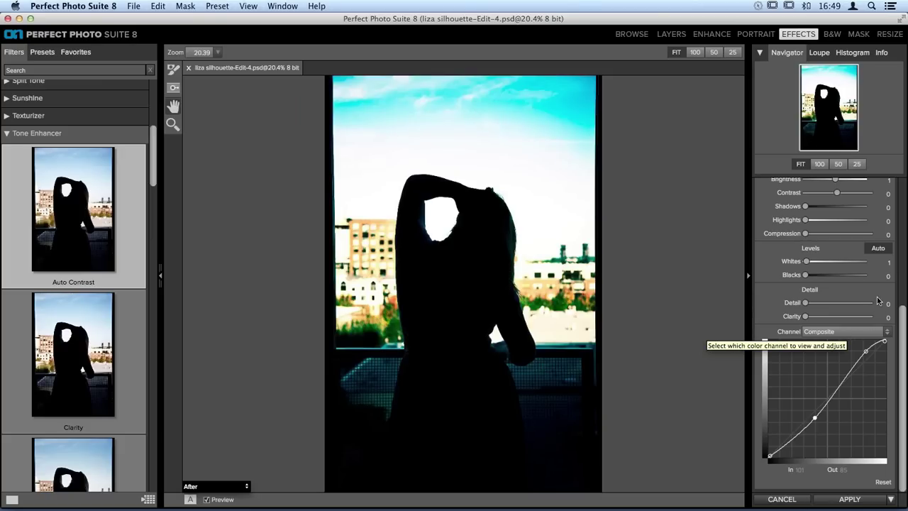
- Preview Color blending for the Tone Enhancer layer, then set its blending mode to Luminosity
{"action": "scroll", "coordinate": [833, 349], "scroll_direction": "up", "scroll_amount": 5}
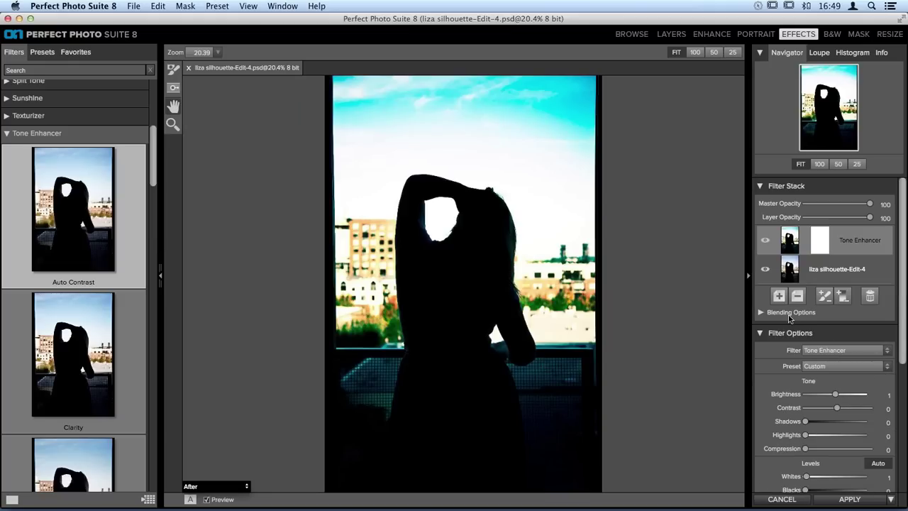
{"action": "left_click", "coordinate": [778, 311]}
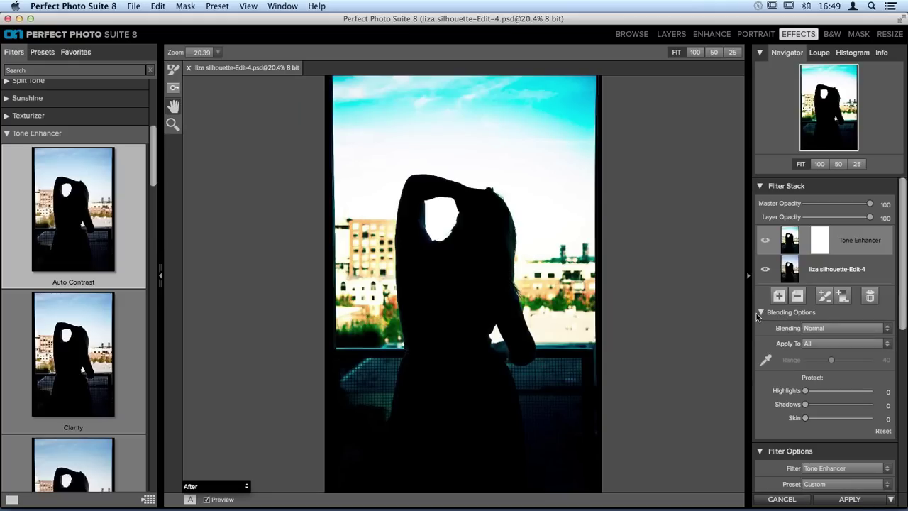
{"action": "left_click", "coordinate": [874, 331]}
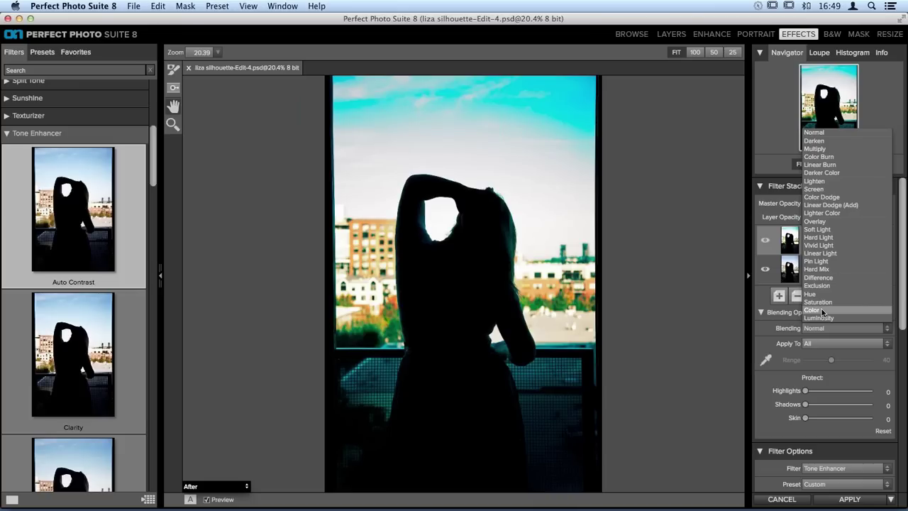
{"action": "left_click", "coordinate": [787, 317]}
{"action": "left_click", "coordinate": [763, 313]}
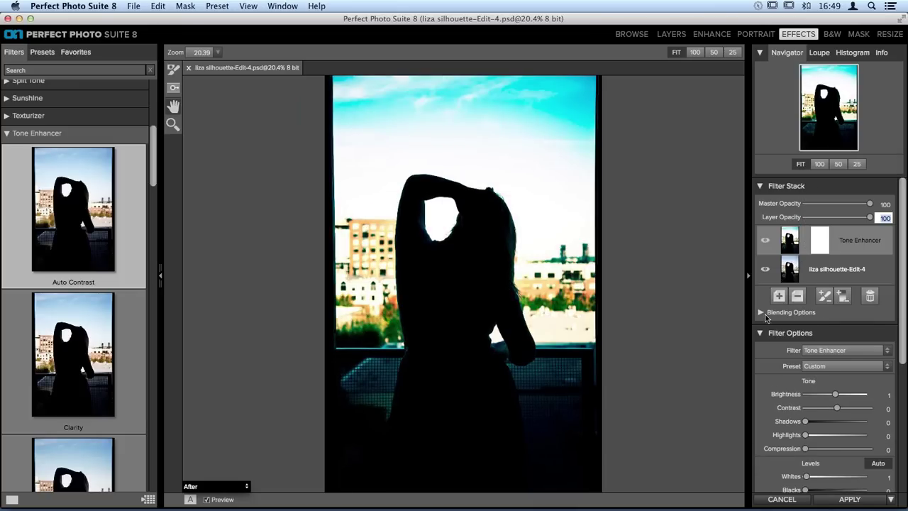
{"action": "left_click", "coordinate": [762, 313]}
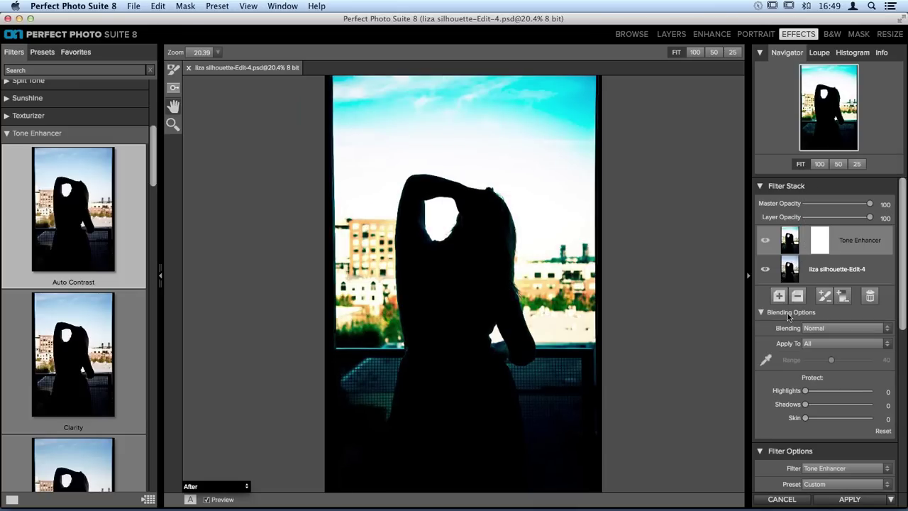
{"action": "left_click", "coordinate": [831, 329]}
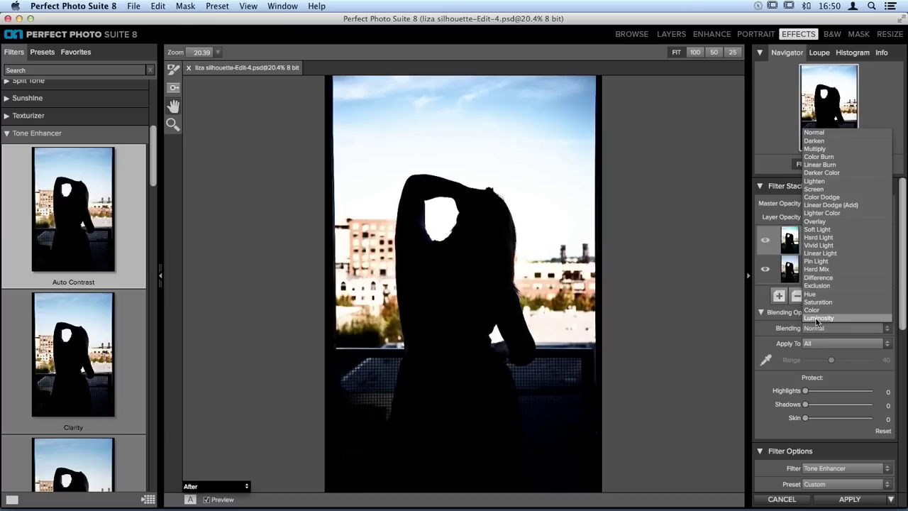
{"action": "left_click", "coordinate": [817, 319]}
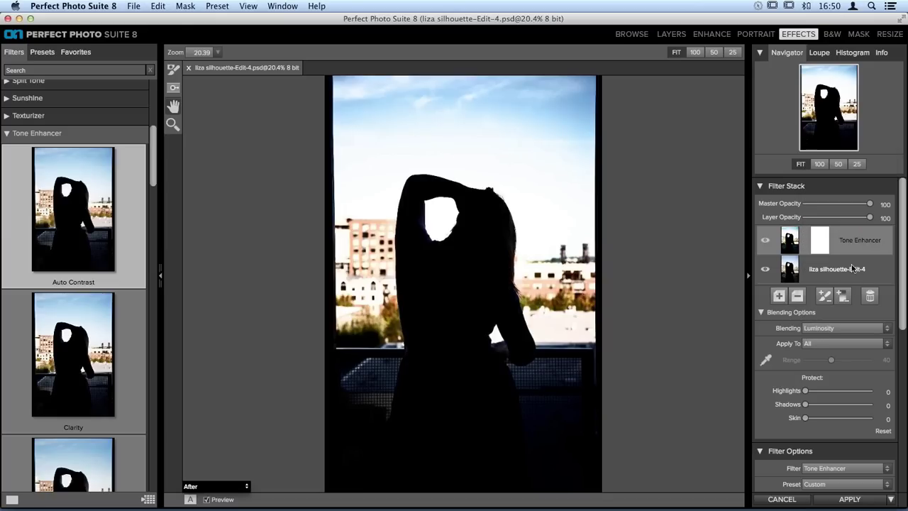
- Reset the Tone Enhancer settings to the Auto Contrast preset defaults
{"action": "scroll", "coordinate": [853, 318], "scroll_direction": "down", "scroll_amount": 10}
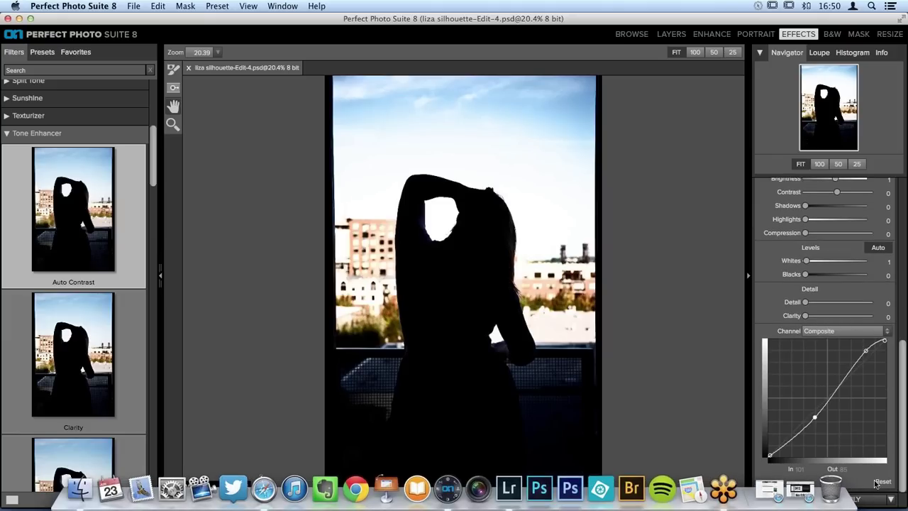
{"action": "left_click", "coordinate": [880, 481]}
{"action": "scroll", "coordinate": [850, 280], "scroll_direction": "up", "scroll_amount": 5}
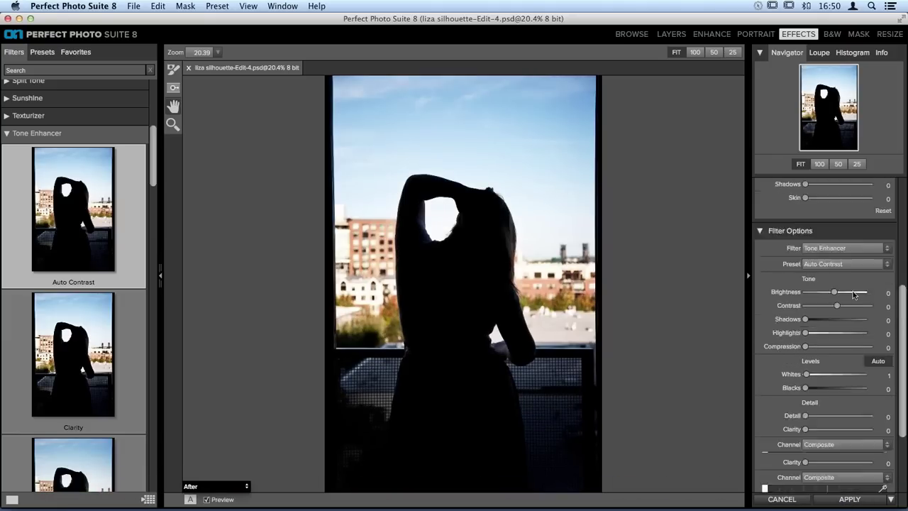
- Try a strong Tone Enhancer adjustment with contrast 80, whites 15 and blacks 38
{"action": "scroll", "coordinate": [824, 338], "scroll_direction": "down", "scroll_amount": 4}
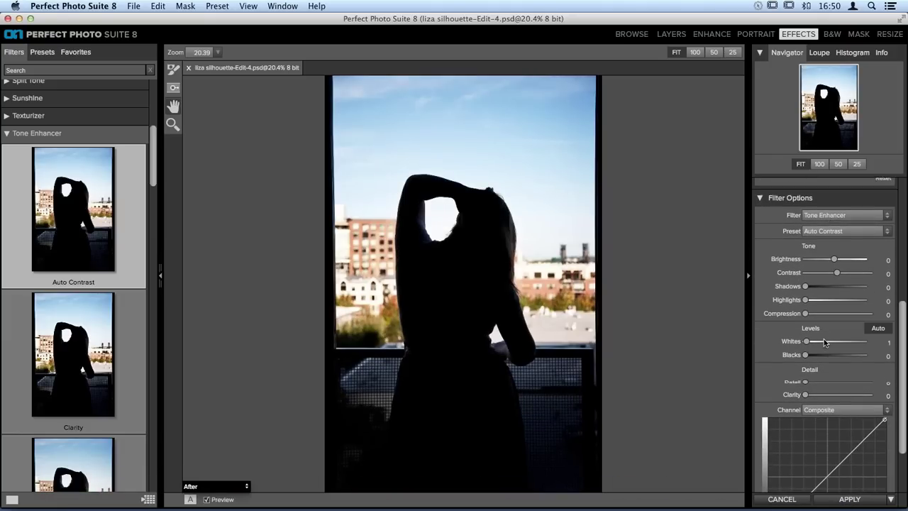
{"action": "left_click_drag", "start_coordinate": [807, 340], "coordinate": [867, 374]}
{"action": "scroll", "coordinate": [834, 355], "scroll_direction": "up", "scroll_amount": 3}
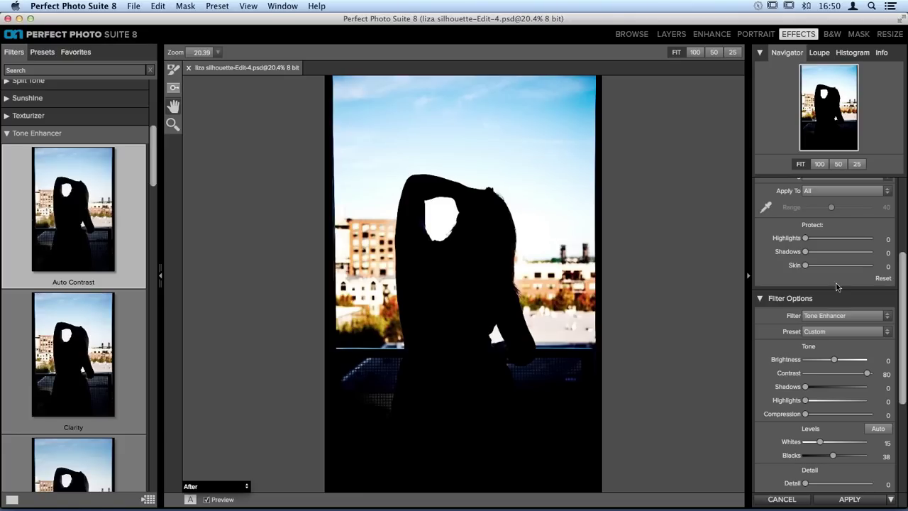
- Switch the high-contrast Tone Enhancer layer from Normal to Luminosity blending
{"action": "scroll", "coordinate": [844, 283], "scroll_direction": "up", "scroll_amount": 2}
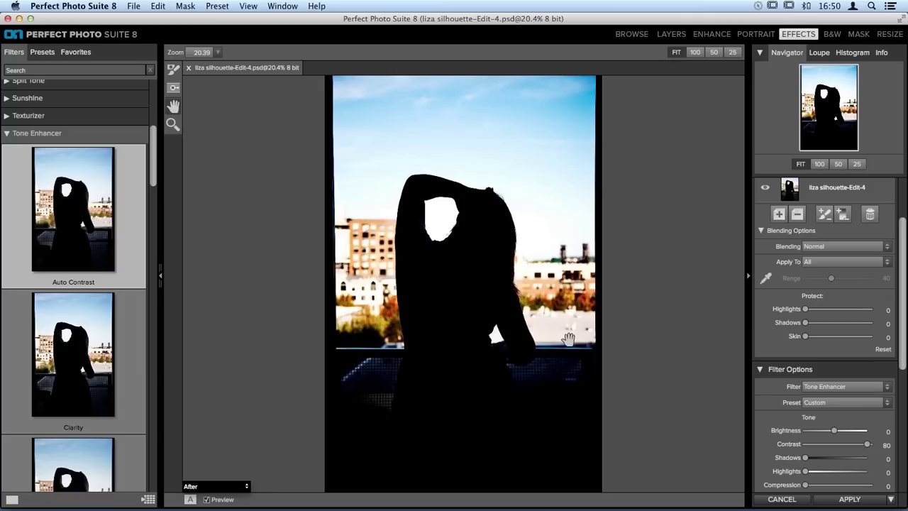
{"action": "left_click", "coordinate": [811, 251]}
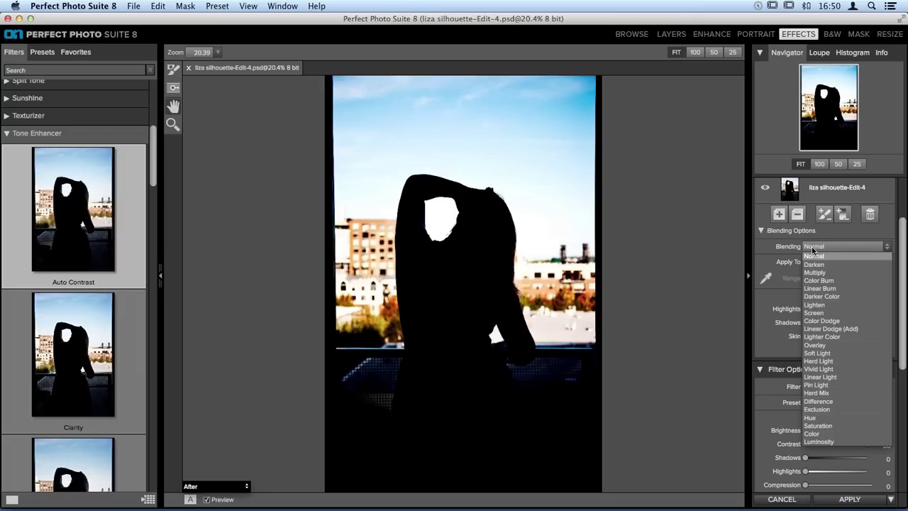
{"action": "left_click", "coordinate": [710, 367]}
{"action": "left_click", "coordinate": [845, 250]}
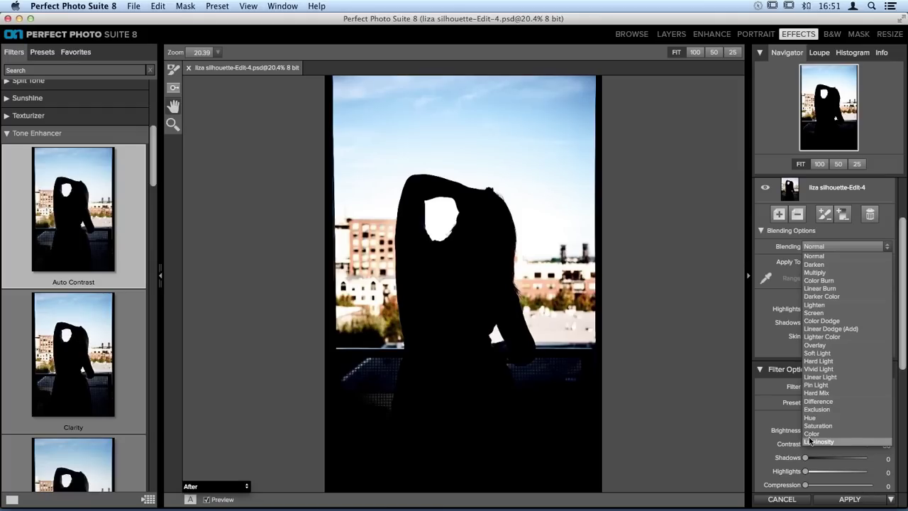
{"action": "left_click", "coordinate": [810, 442]}
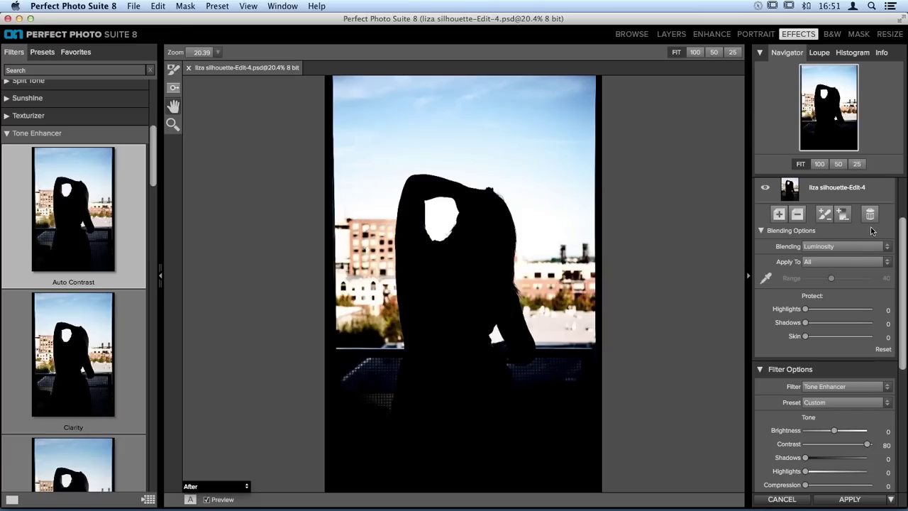
- Protect the highlights from the Tone Enhancer effect at 31 and collapse the blending options
{"action": "scroll", "coordinate": [875, 215], "scroll_direction": "up", "scroll_amount": 3}
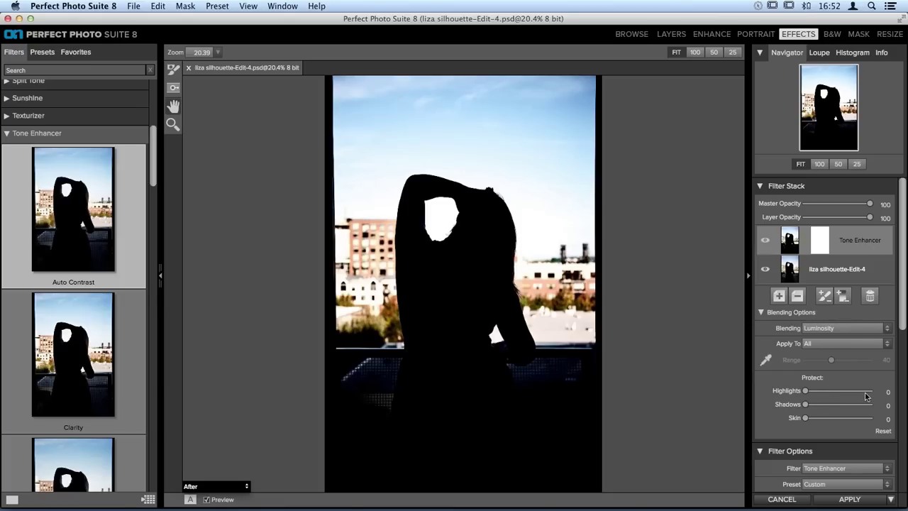
{"action": "mouse_move", "coordinate": [805, 390]}
{"action": "left_mouse_down"}
{"action": "mouse_move", "coordinate": [821, 397]}
{"action": "mouse_move", "coordinate": [807, 393]}
{"action": "left_mouse_up"}
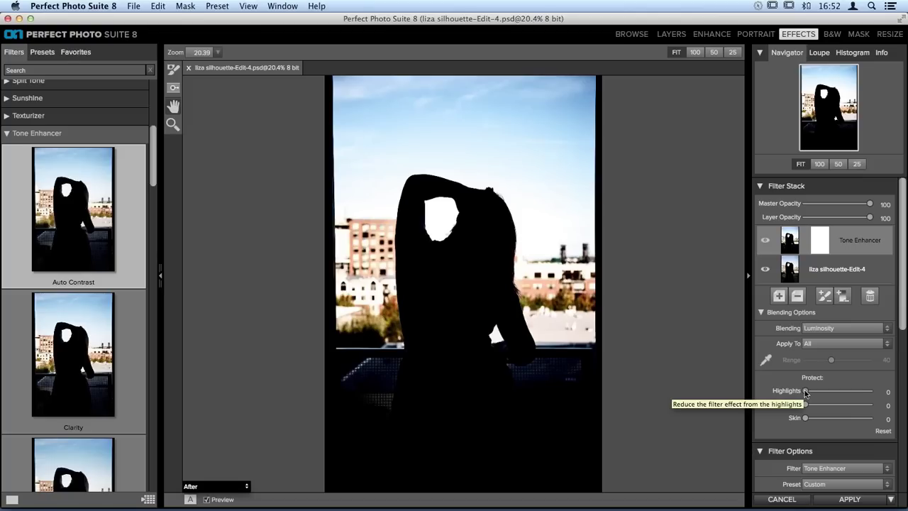
{"action": "left_click_drag", "start_coordinate": [806, 393], "coordinate": [837, 393]}
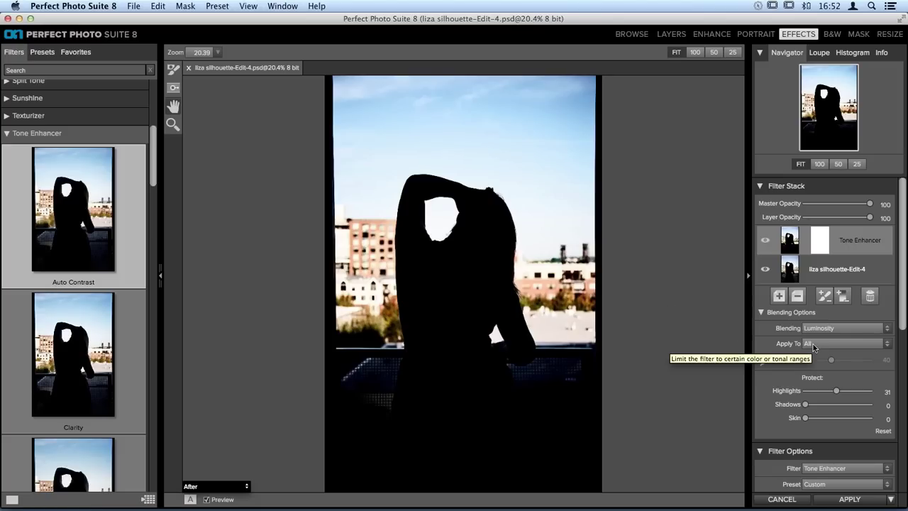
{"action": "left_click", "coordinate": [771, 317]}
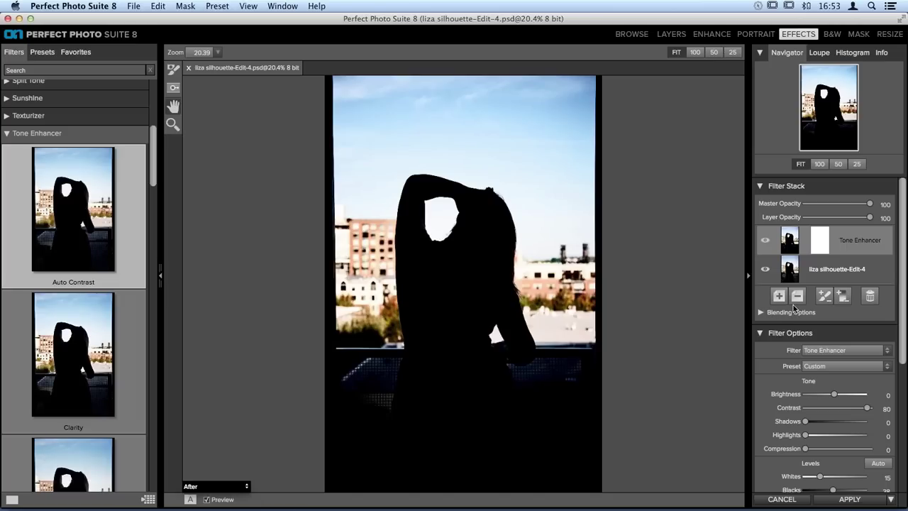
- Delete the adjusted Tone Enhancer filter from the stack and apply the Auto Contrast preset afresh
{"action": "left_click", "coordinate": [797, 297]}
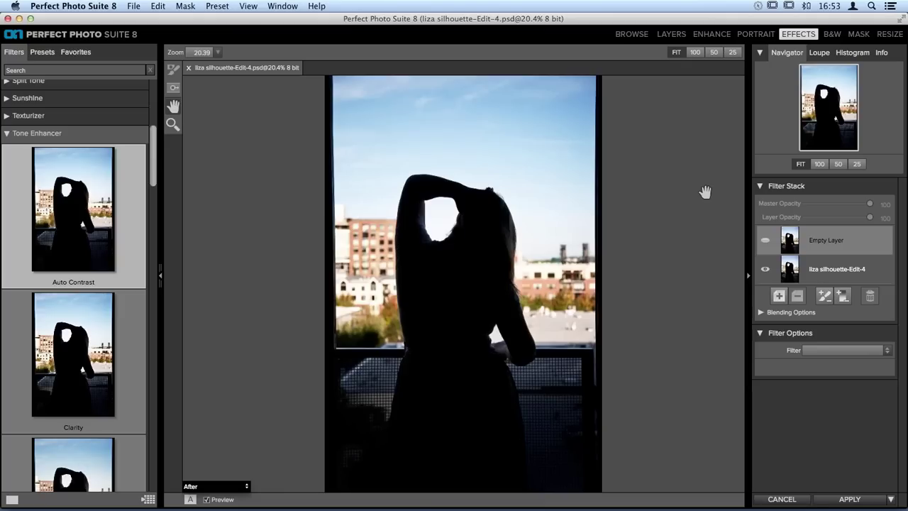
{"action": "left_click", "coordinate": [114, 251]}
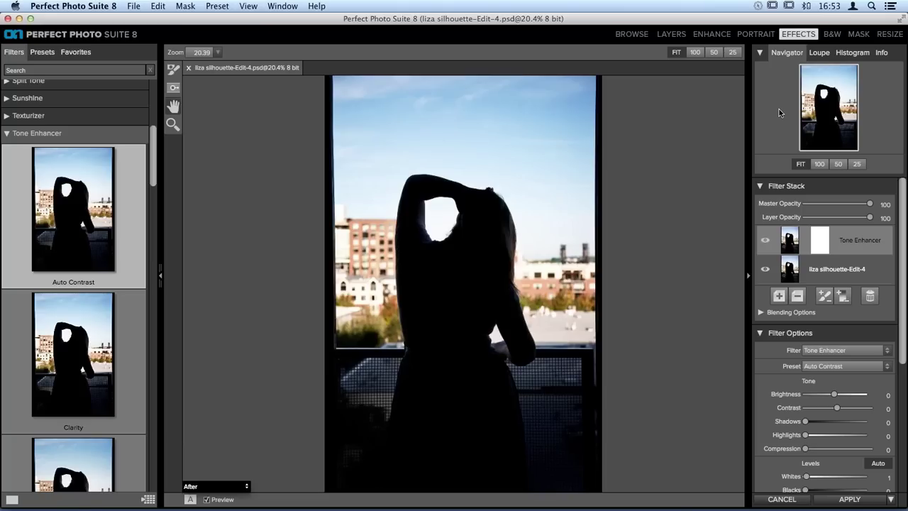
- Display the photo's histogram and turn on the clipping overlay for the image
{"action": "left_click", "coordinate": [855, 57]}
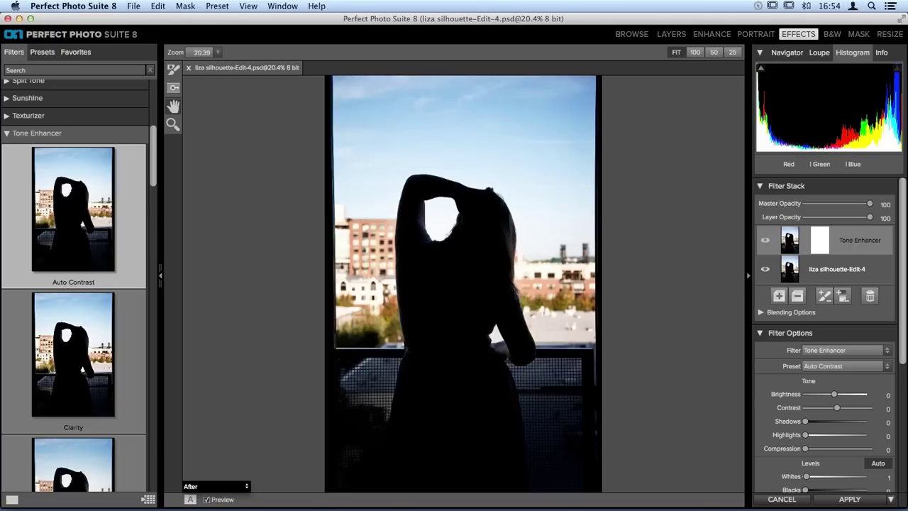
{"action": "left_click", "coordinate": [760, 70]}
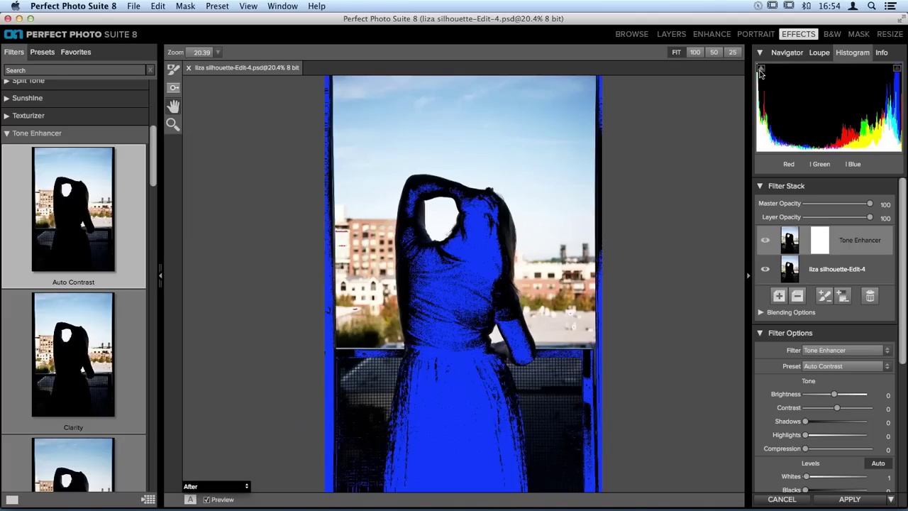
- Test the Tone Enhancer whites level at 46 and 15 for highlight clipping, and settle it at 5
{"action": "scroll", "coordinate": [800, 341], "scroll_direction": "down", "scroll_amount": 5}
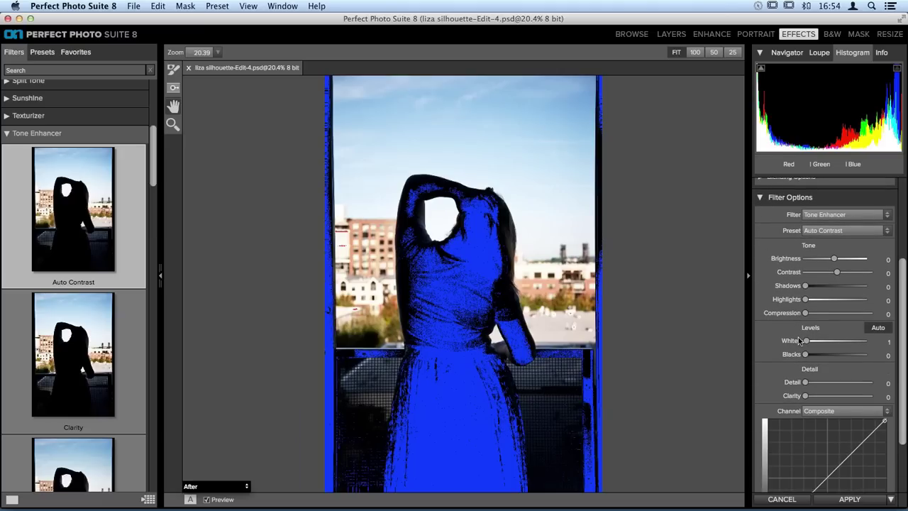
{"action": "left_click_drag", "start_coordinate": [806, 340], "coordinate": [838, 345]}
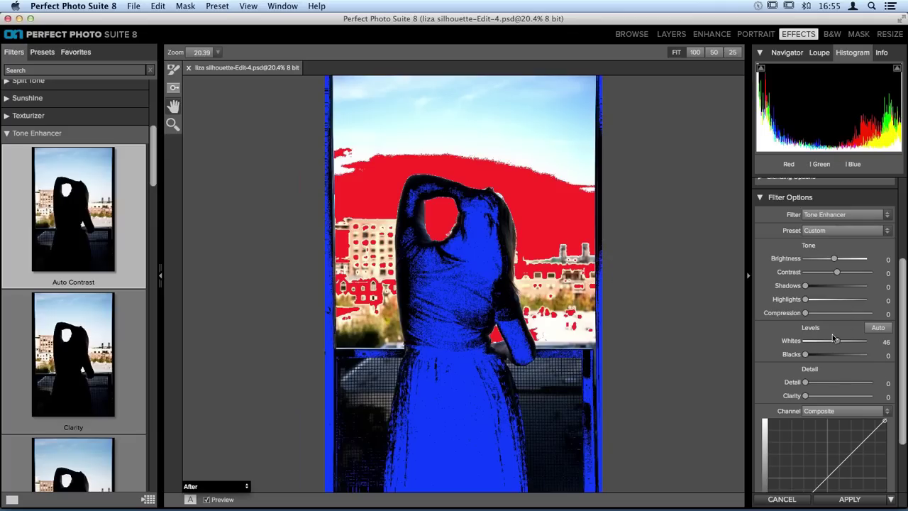
{"action": "left_click_drag", "start_coordinate": [837, 343], "coordinate": [821, 343]}
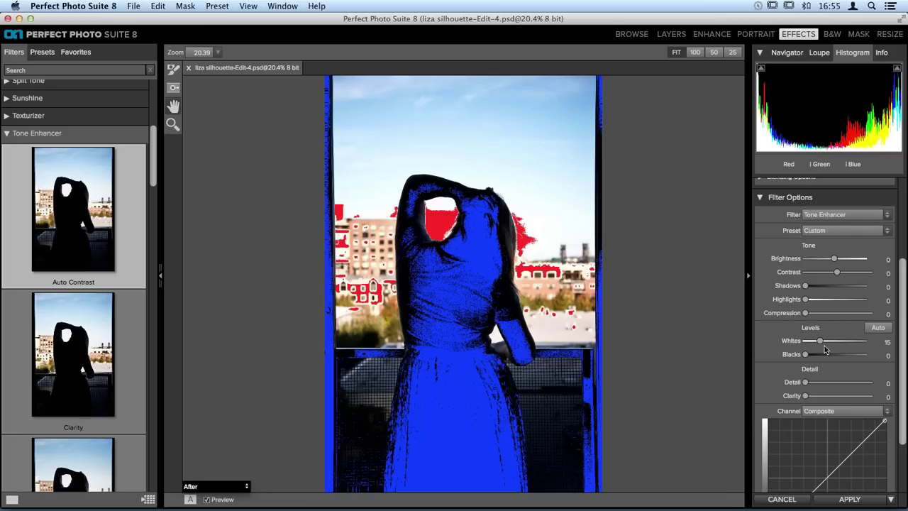
{"action": "left_click_drag", "start_coordinate": [821, 343], "coordinate": [810, 345]}
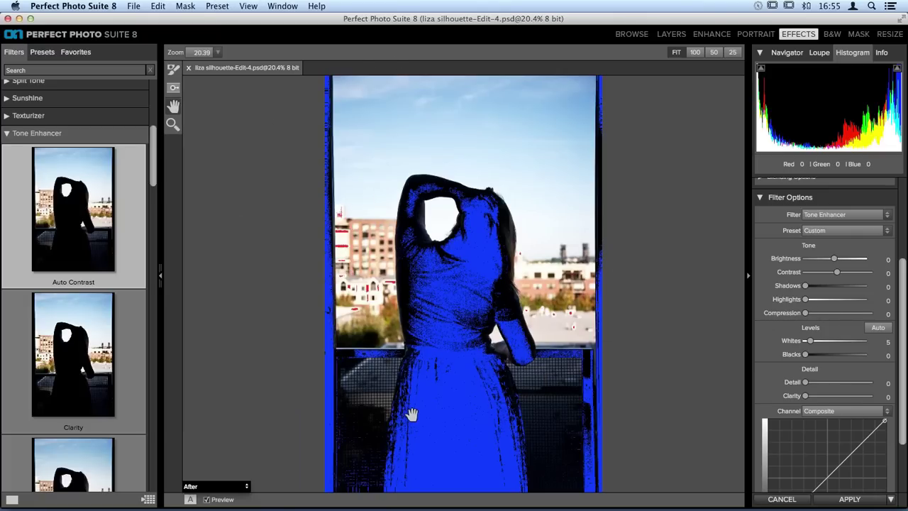
{"action": "mouse_move", "coordinate": [807, 288]}
{"action": "left_mouse_down"}
{"action": "mouse_move", "coordinate": [867, 291]}
{"action": "mouse_move", "coordinate": [804, 286]}
{"action": "left_mouse_up"}
- Switch the histogram's clipping overlay off and on twice to compare the clipped areas with the plain photo
{"action": "scroll", "coordinate": [834, 286], "scroll_direction": "up", "scroll_amount": 5}
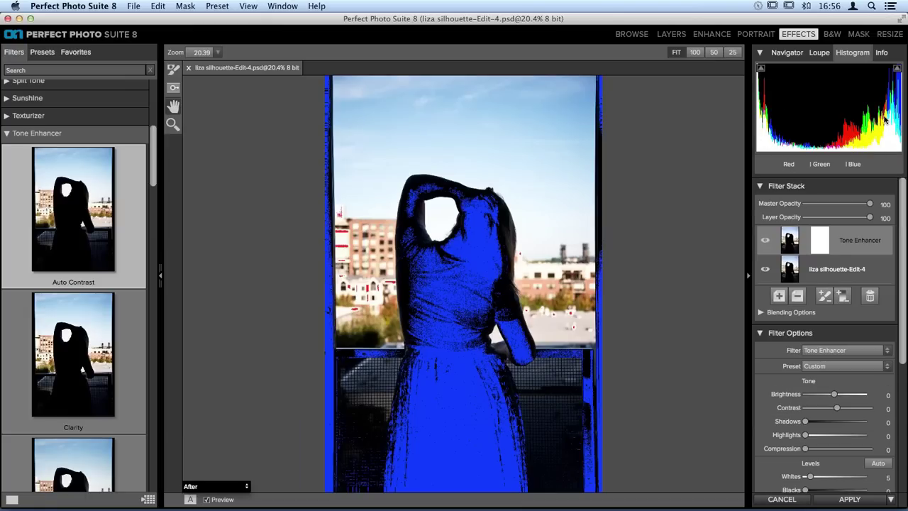
{"action": "left_click", "coordinate": [761, 70]}
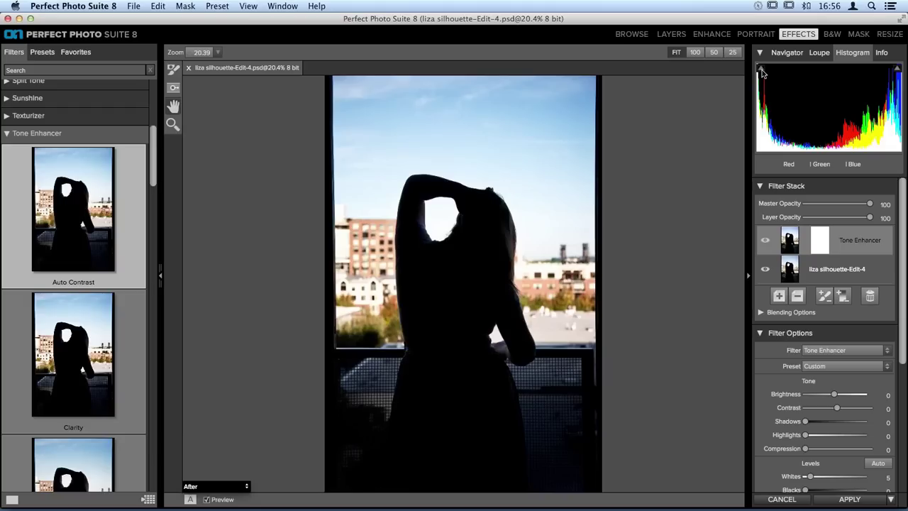
{"action": "left_click", "coordinate": [761, 70]}
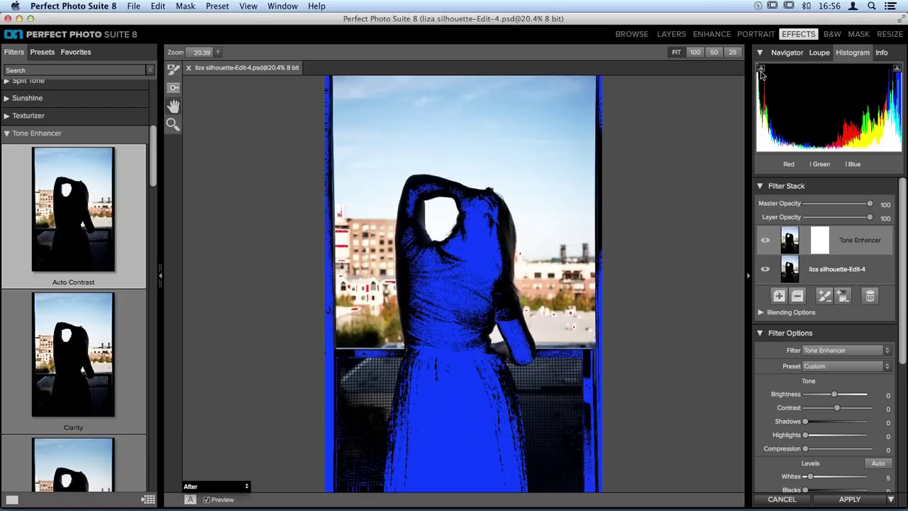
{"action": "left_click", "coordinate": [762, 71]}
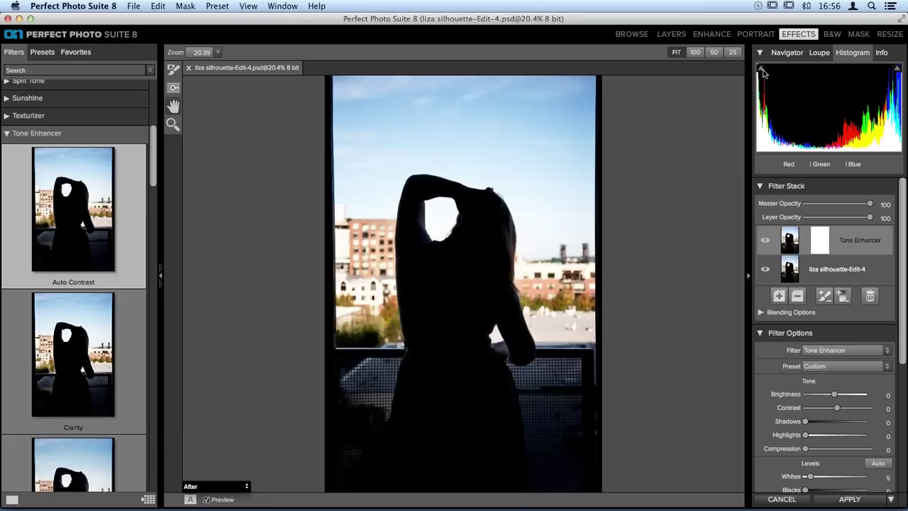
{"action": "left_click", "coordinate": [762, 71]}
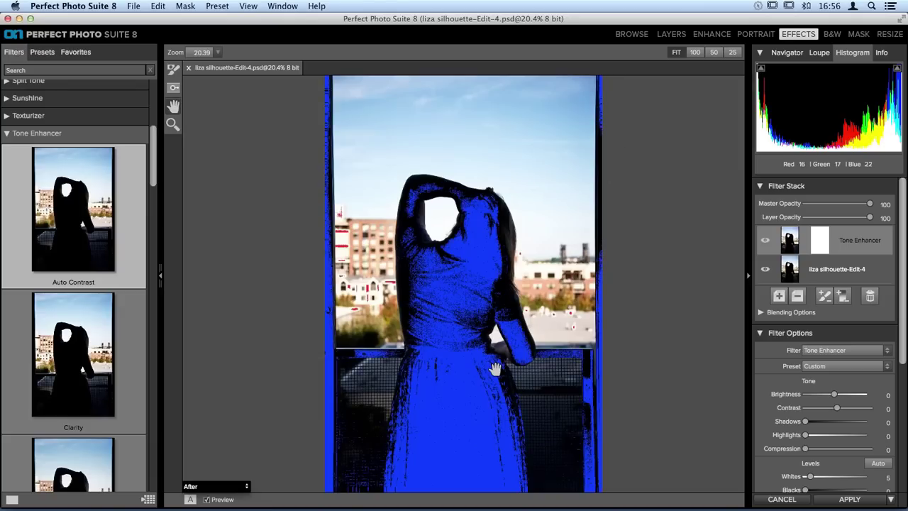